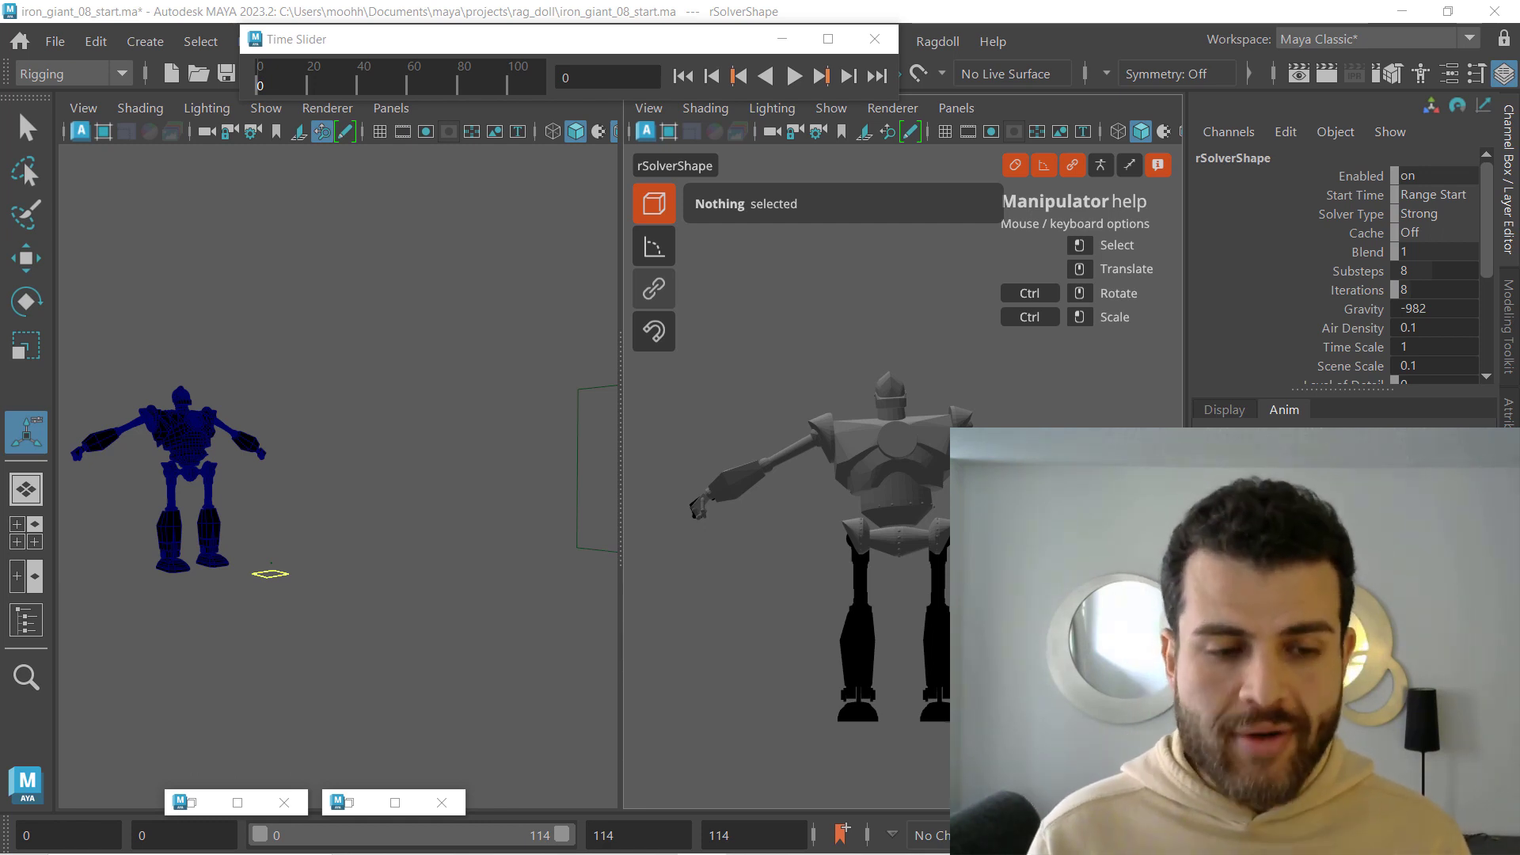
{"action": "left_click", "coordinate": [906, 517]}
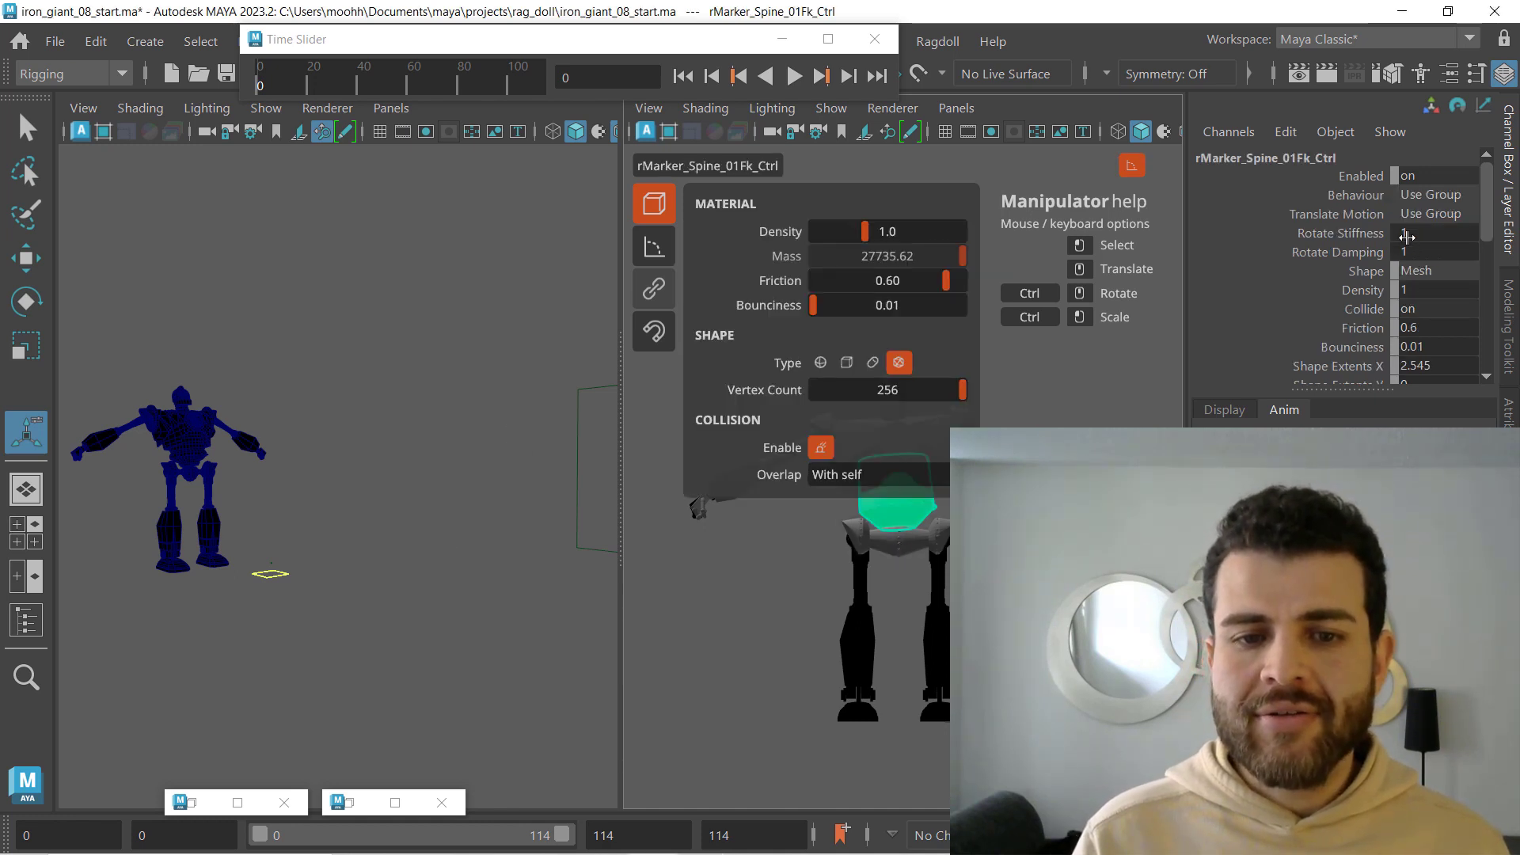
{"action": "key", "text": "ctrl+z"}
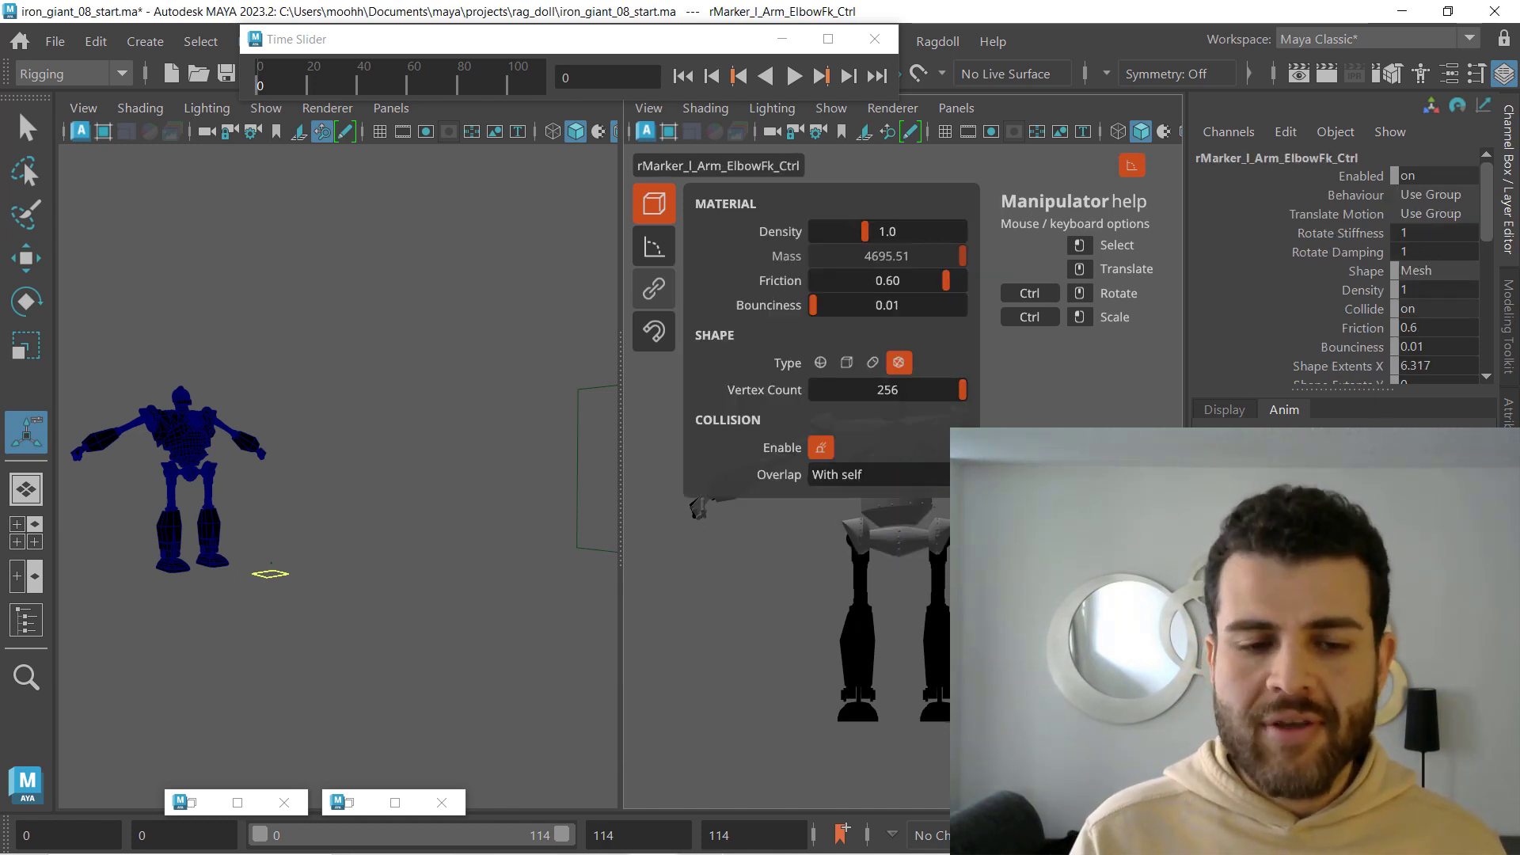
{"action": "key", "text": "ctrl+z"}
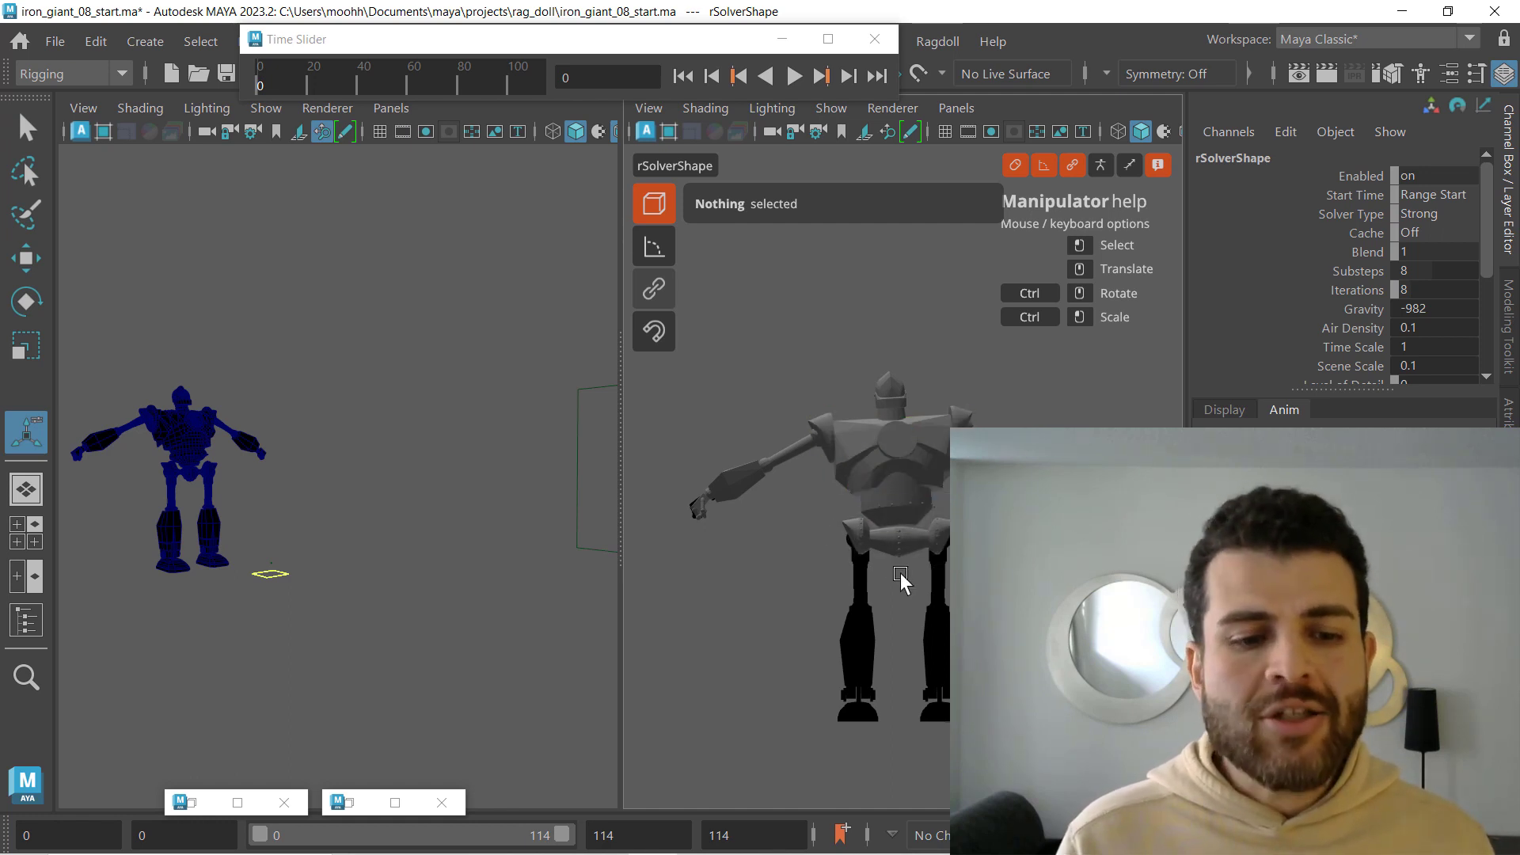
{"action": "left_click", "coordinate": [897, 545]}
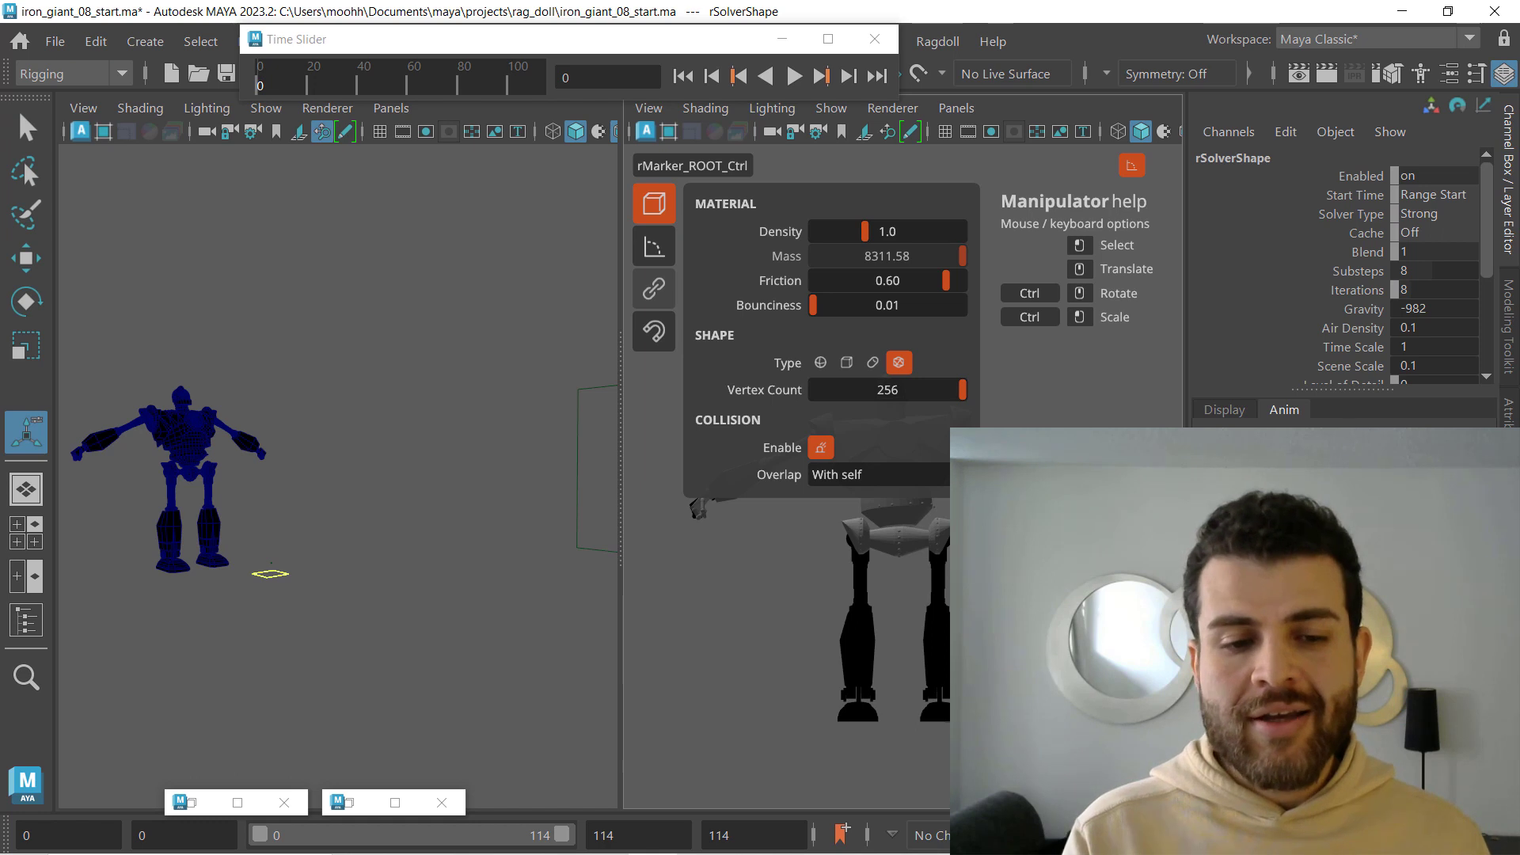
{"action": "left_click", "coordinate": [912, 563]}
- Select the rMarker_Spine_01Fk_Ctrl marker on the robot's lower torso and play back the ragdoll simulation in the front view
{"action": "left_click", "coordinate": [892, 511]}
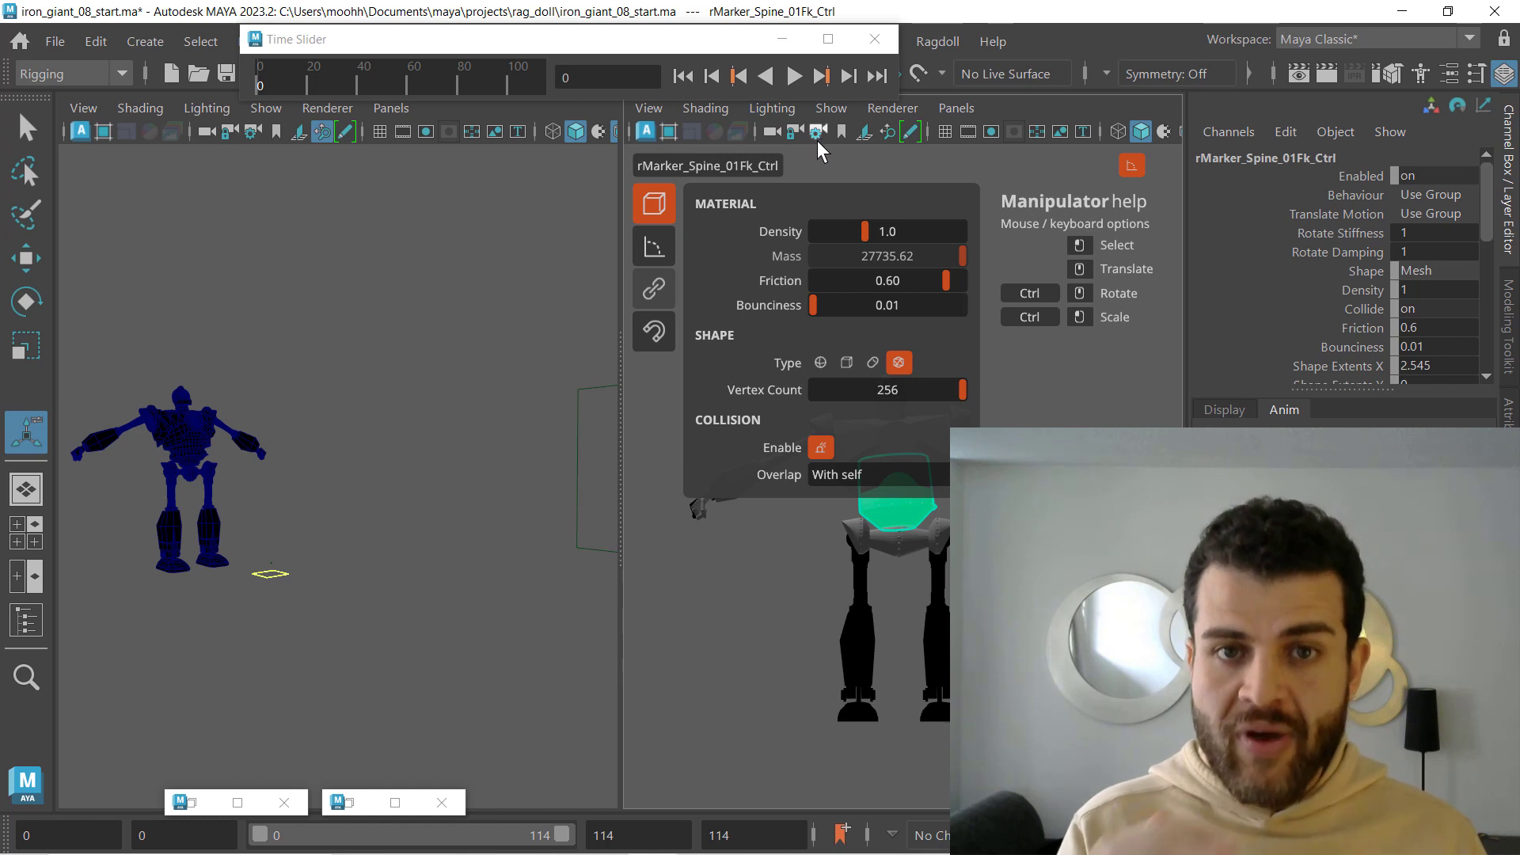
{"action": "left_click", "coordinate": [788, 79]}
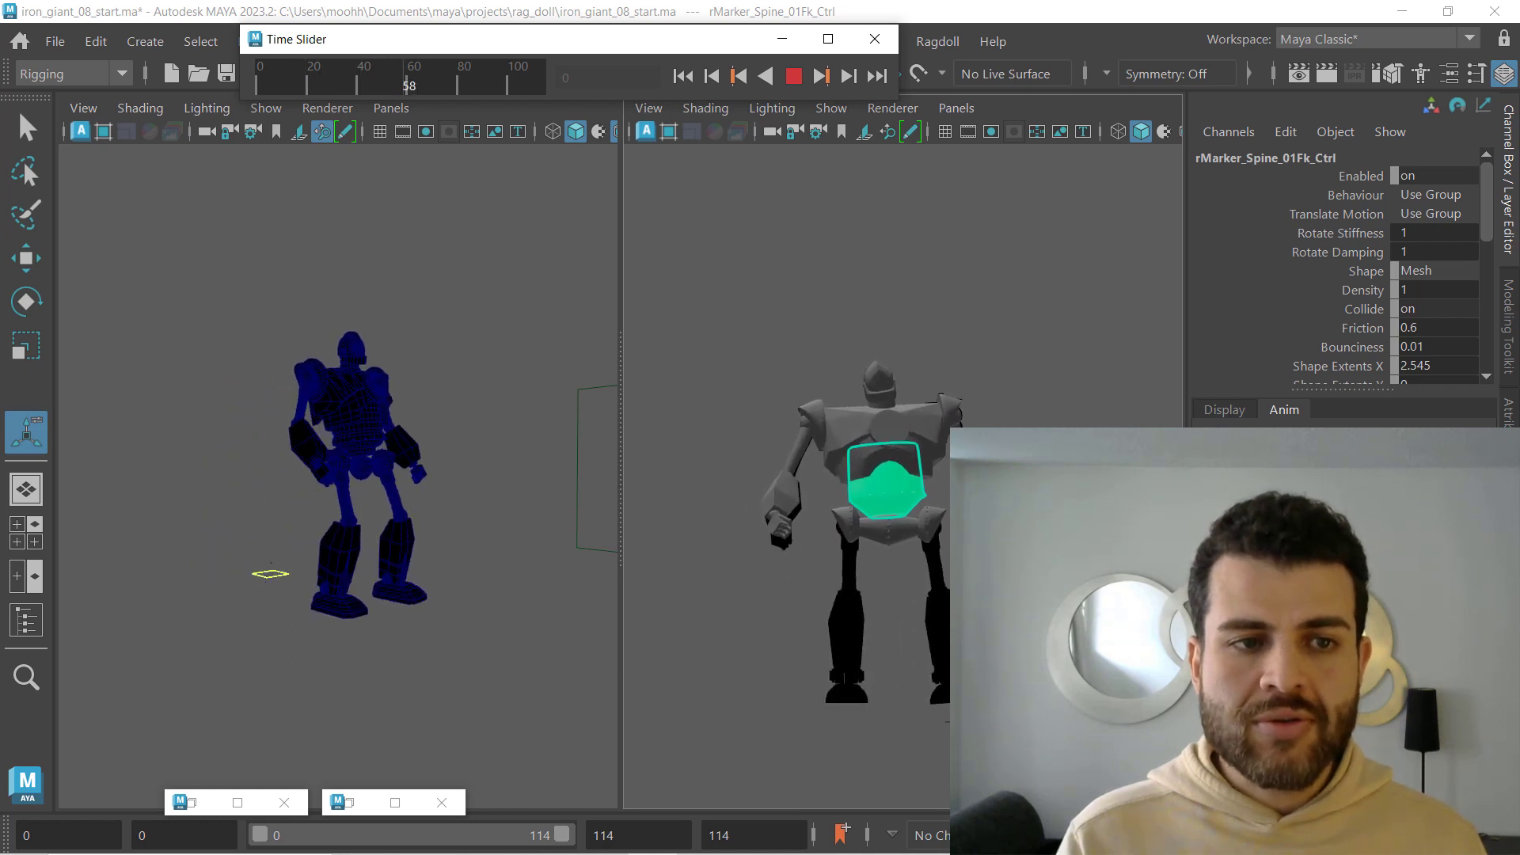
{"action": "left_click", "coordinate": [793, 76]}
- Show the solver viewport from the top orthographic camera and play back the simulation to check how the torso rotates
{"action": "left_click", "coordinate": [975, 111]}
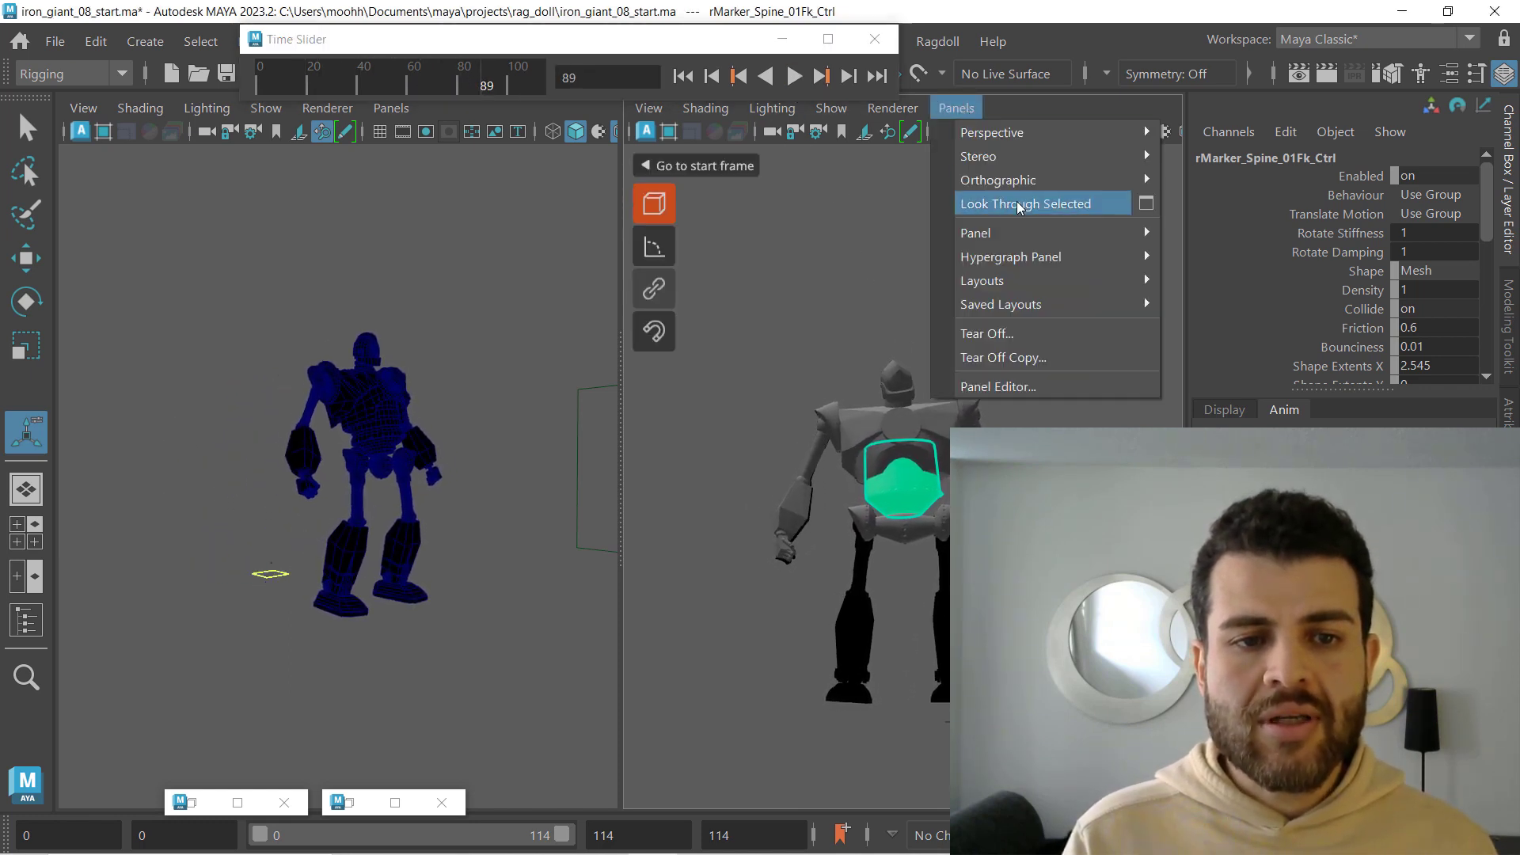
{"action": "mouse_move", "coordinate": [1018, 183]}
{"action": "left_click", "coordinate": [1205, 276]}
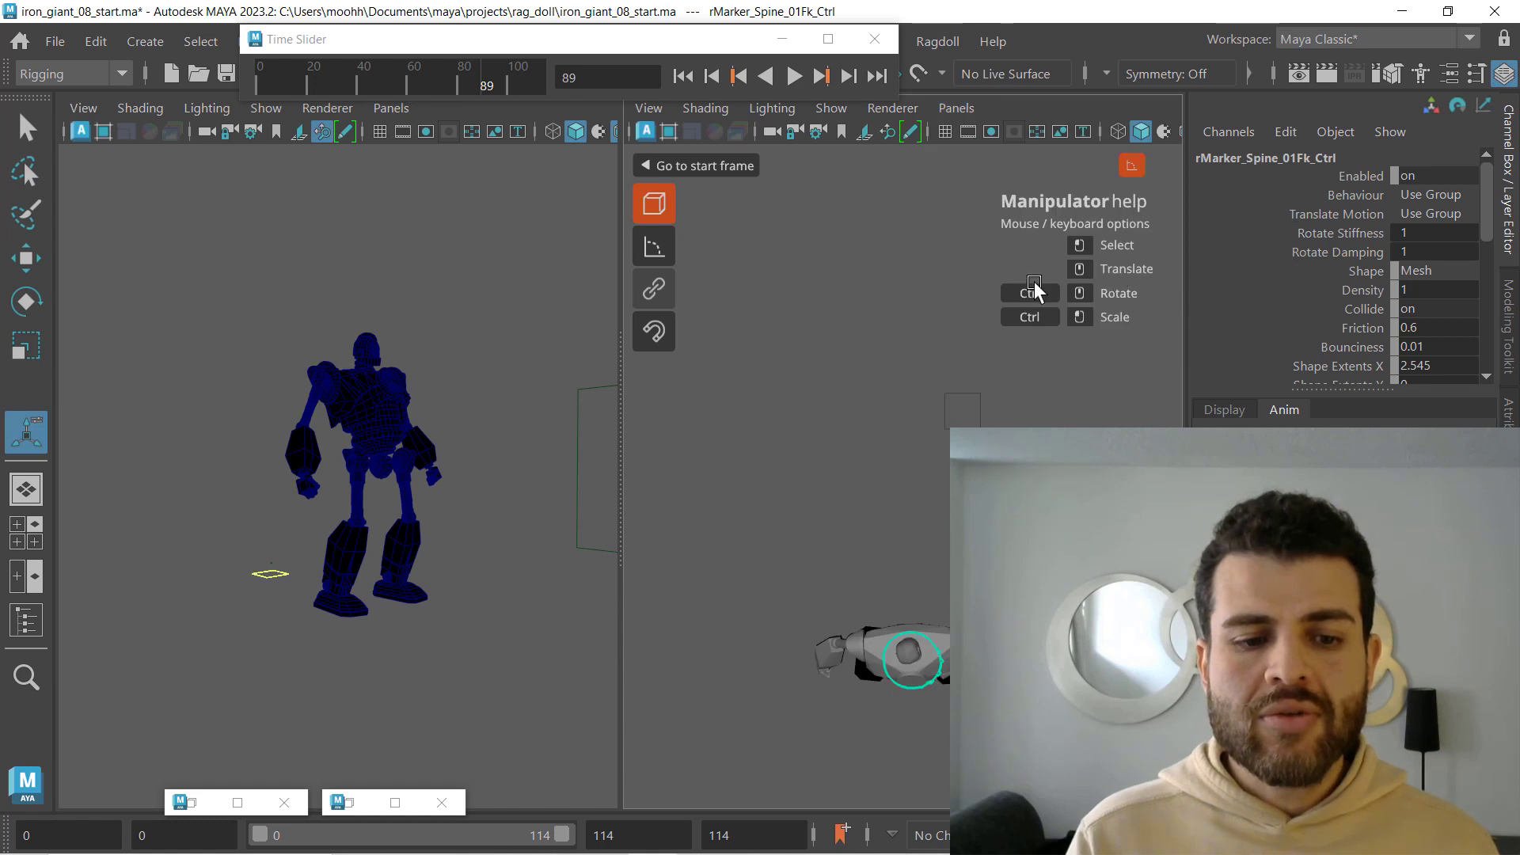
{"action": "left_click", "coordinate": [794, 76]}
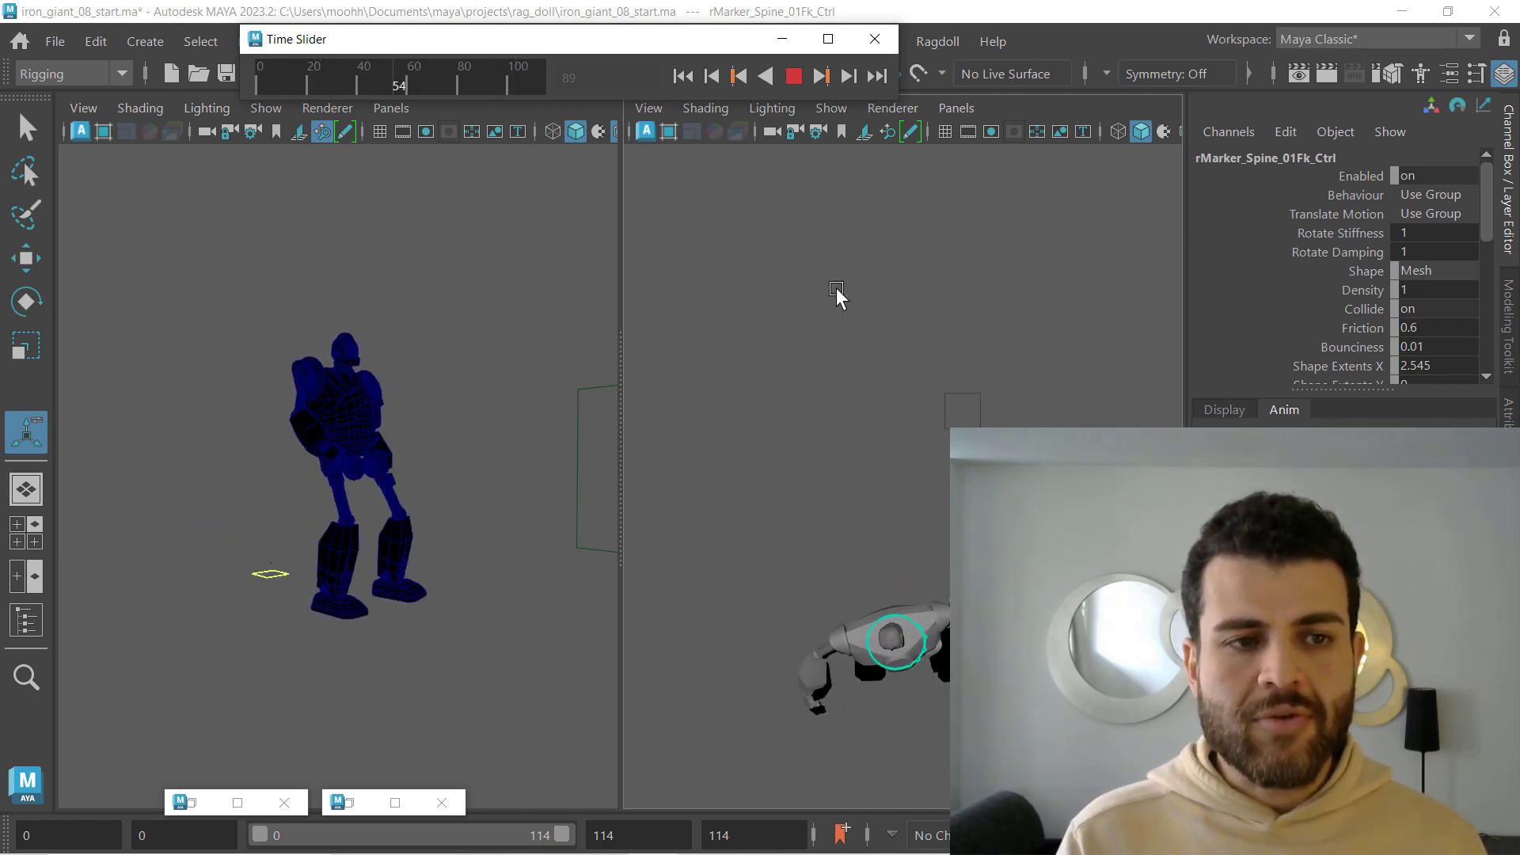
{"action": "left_click", "coordinate": [789, 79]}
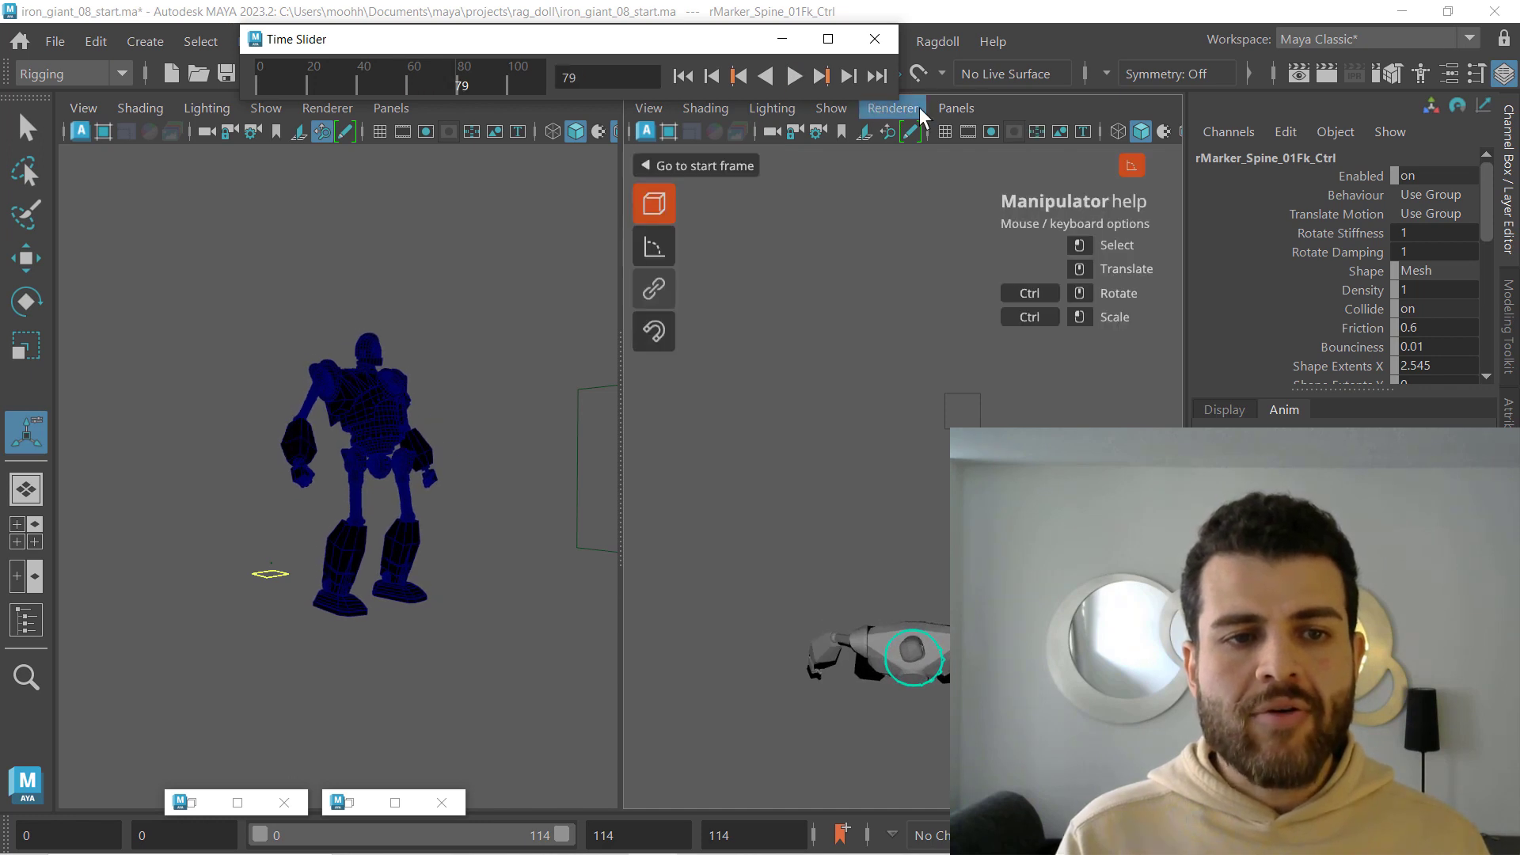
- Return the solver viewport to the front camera and set the Spine_01Fk marker's Rotate Stiffness to 0.1
{"action": "left_click", "coordinate": [955, 108]}
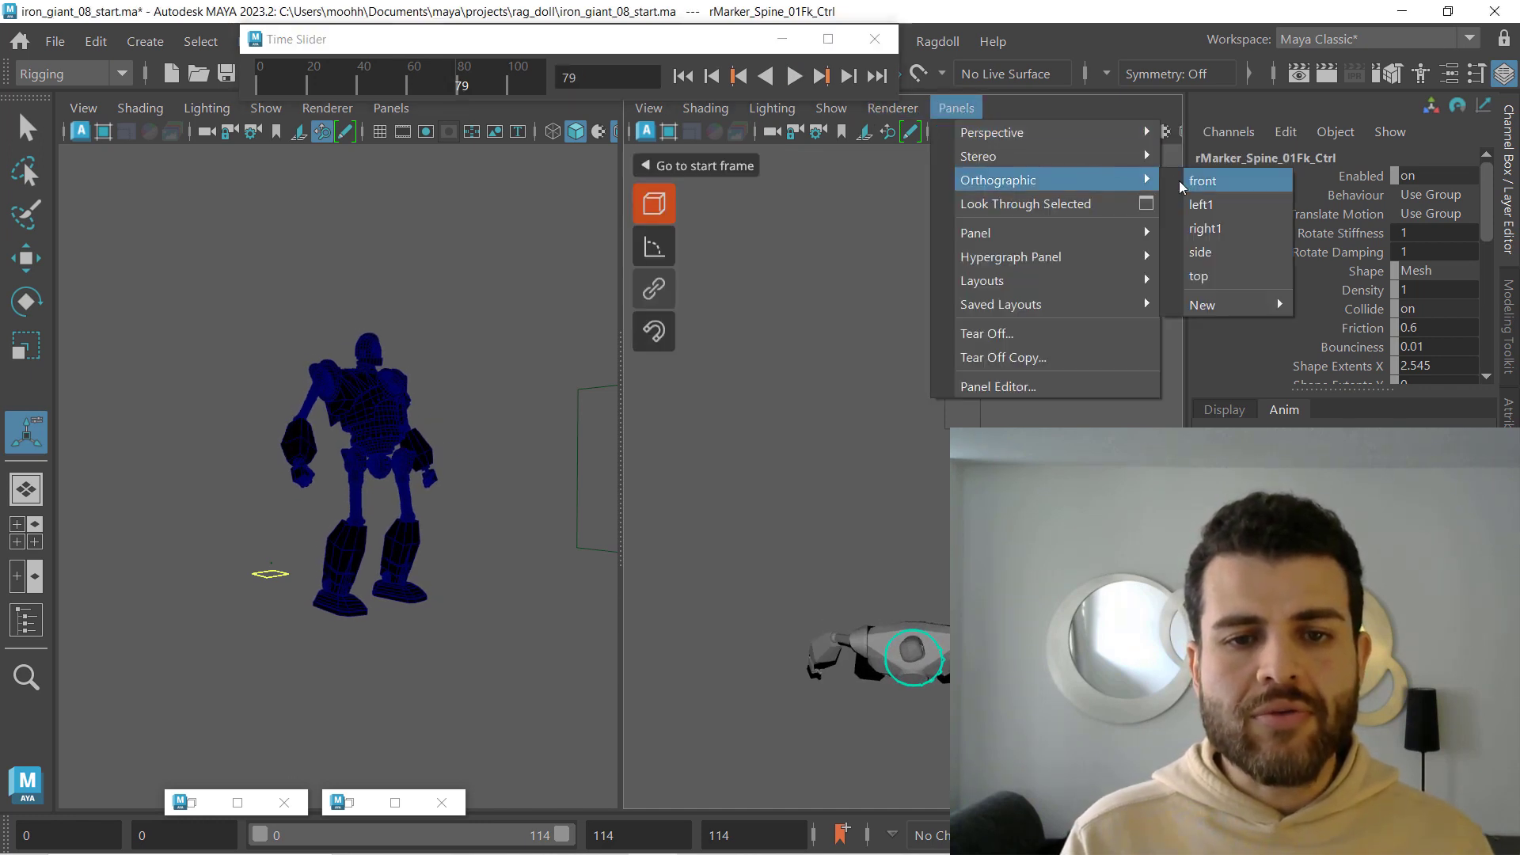
{"action": "left_click", "coordinate": [1202, 180]}
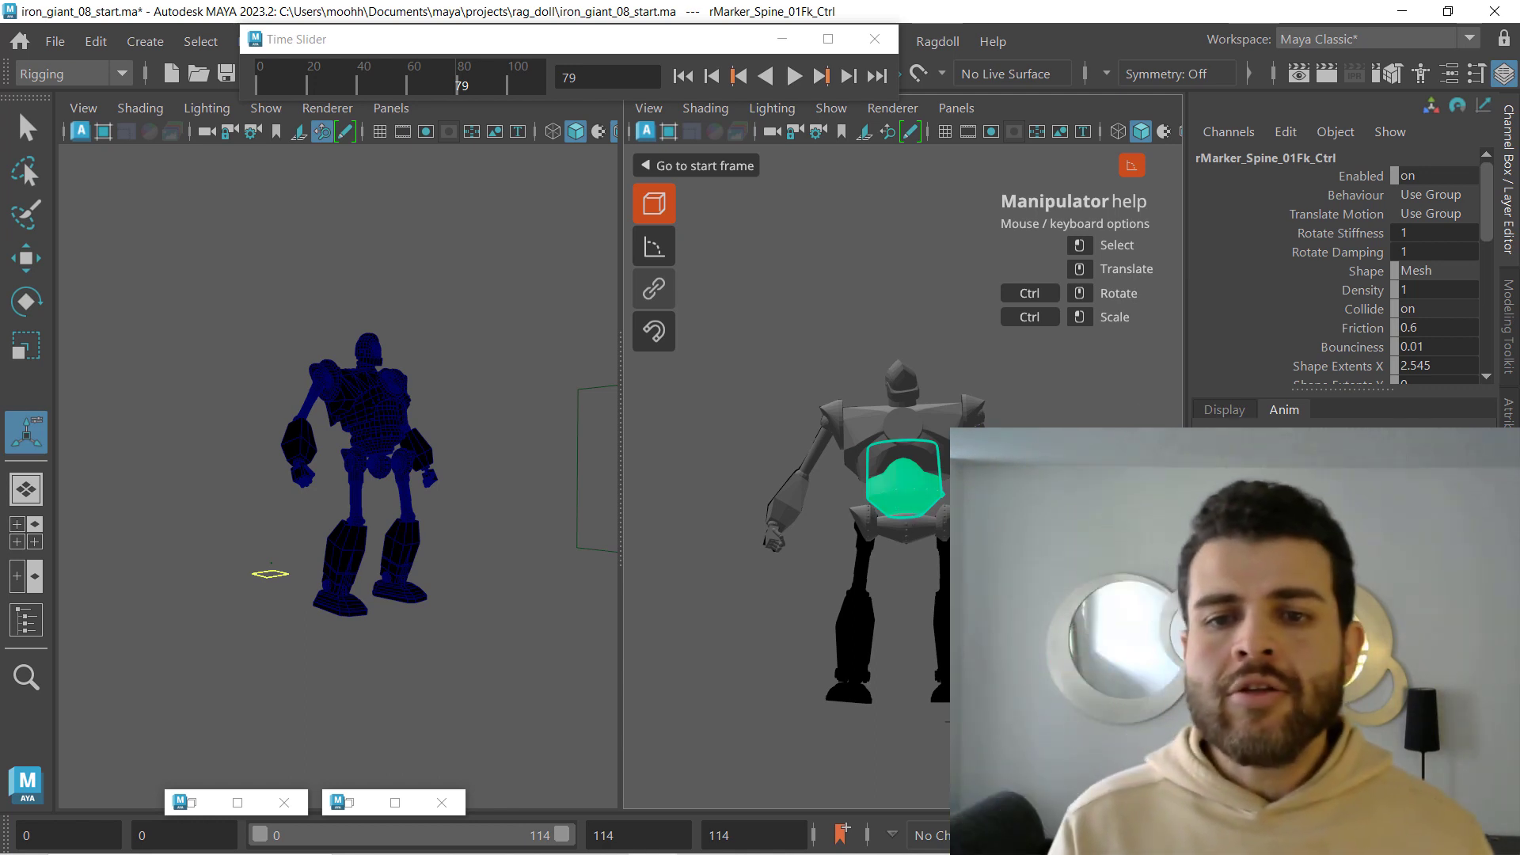
{"action": "left_click", "coordinate": [1425, 232]}
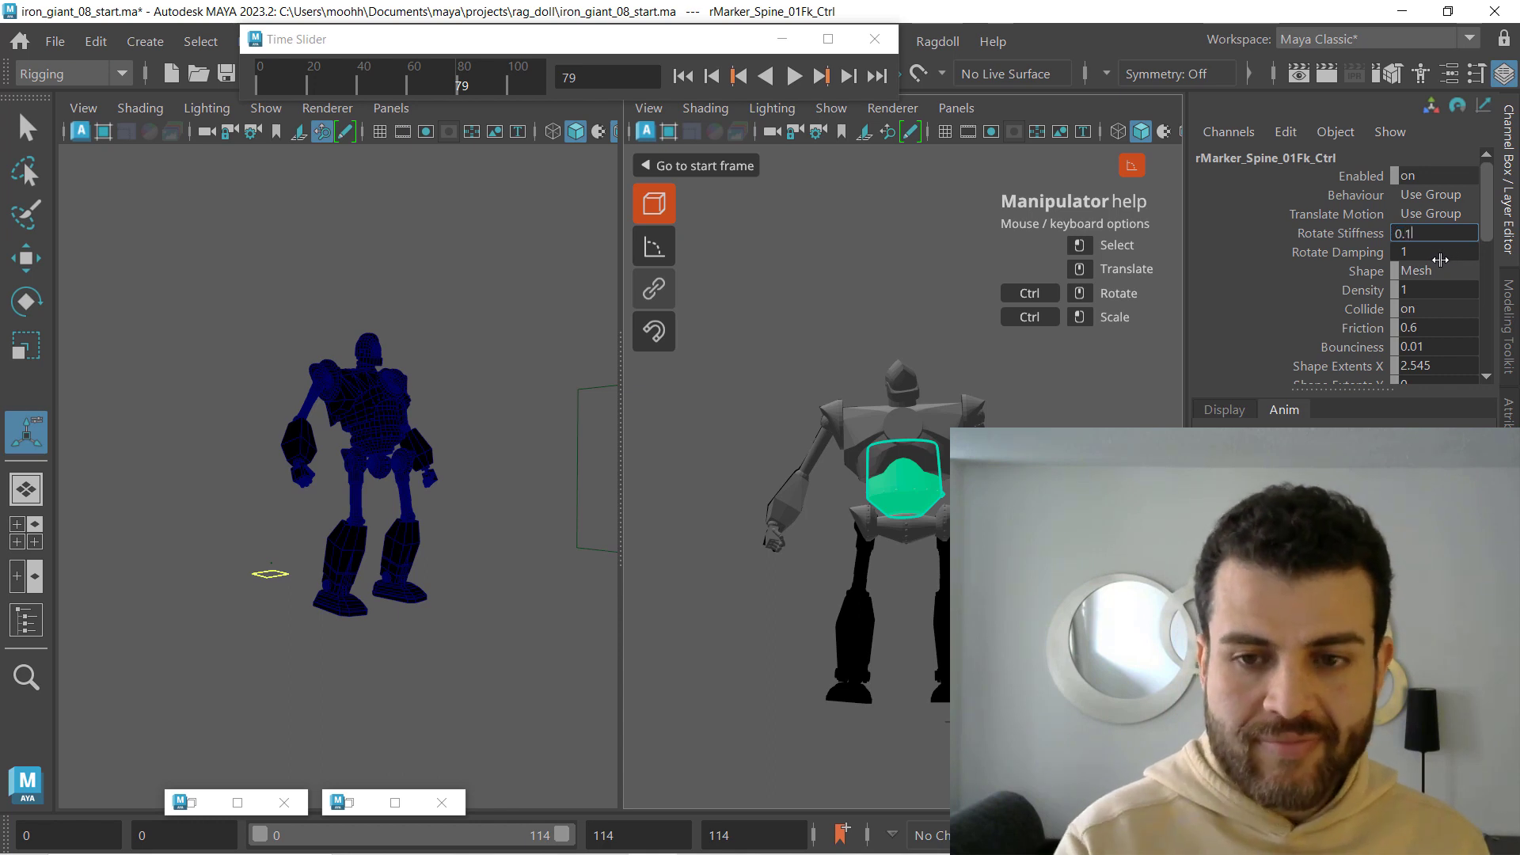
{"action": "key", "text": "Return"}
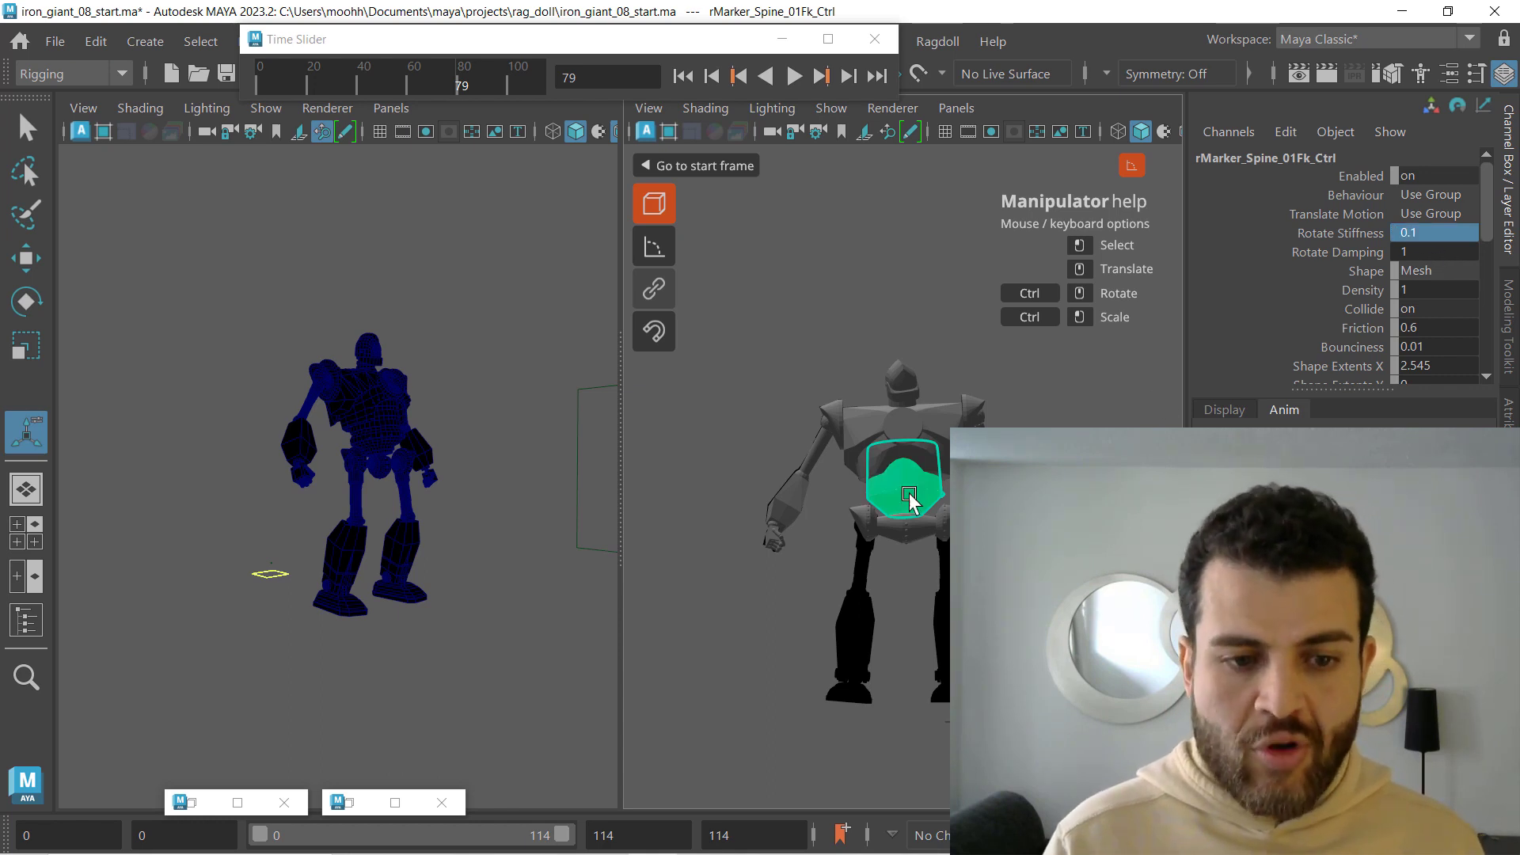
- Set Rotate Stiffness to 0.1 on the Spine_02Fk marker and on the Spine_TopIk chest marker
{"action": "left_click", "coordinate": [931, 465]}
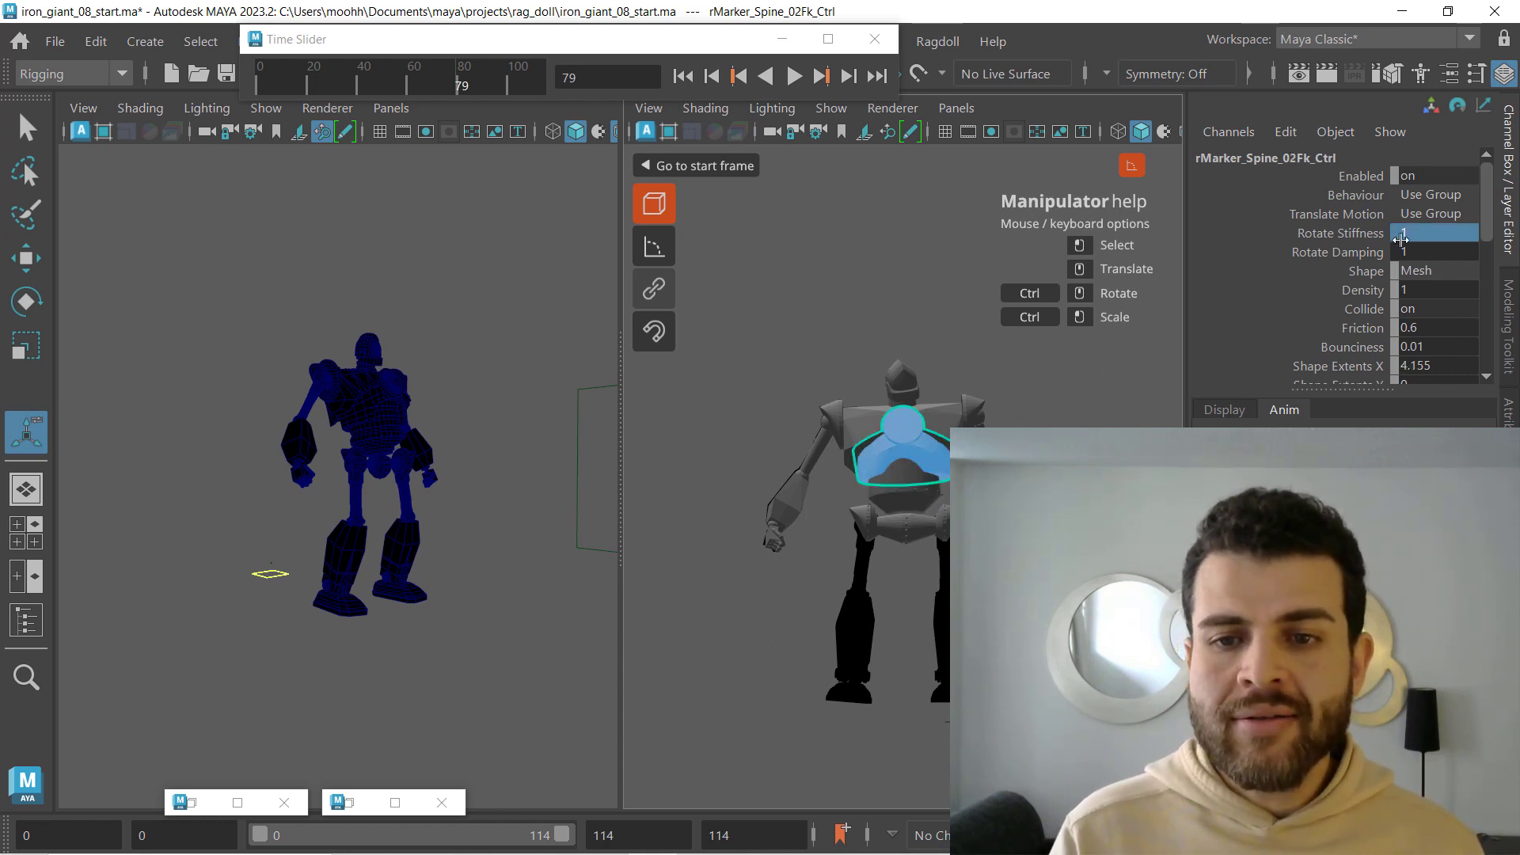
{"action": "left_click", "coordinate": [1426, 234]}
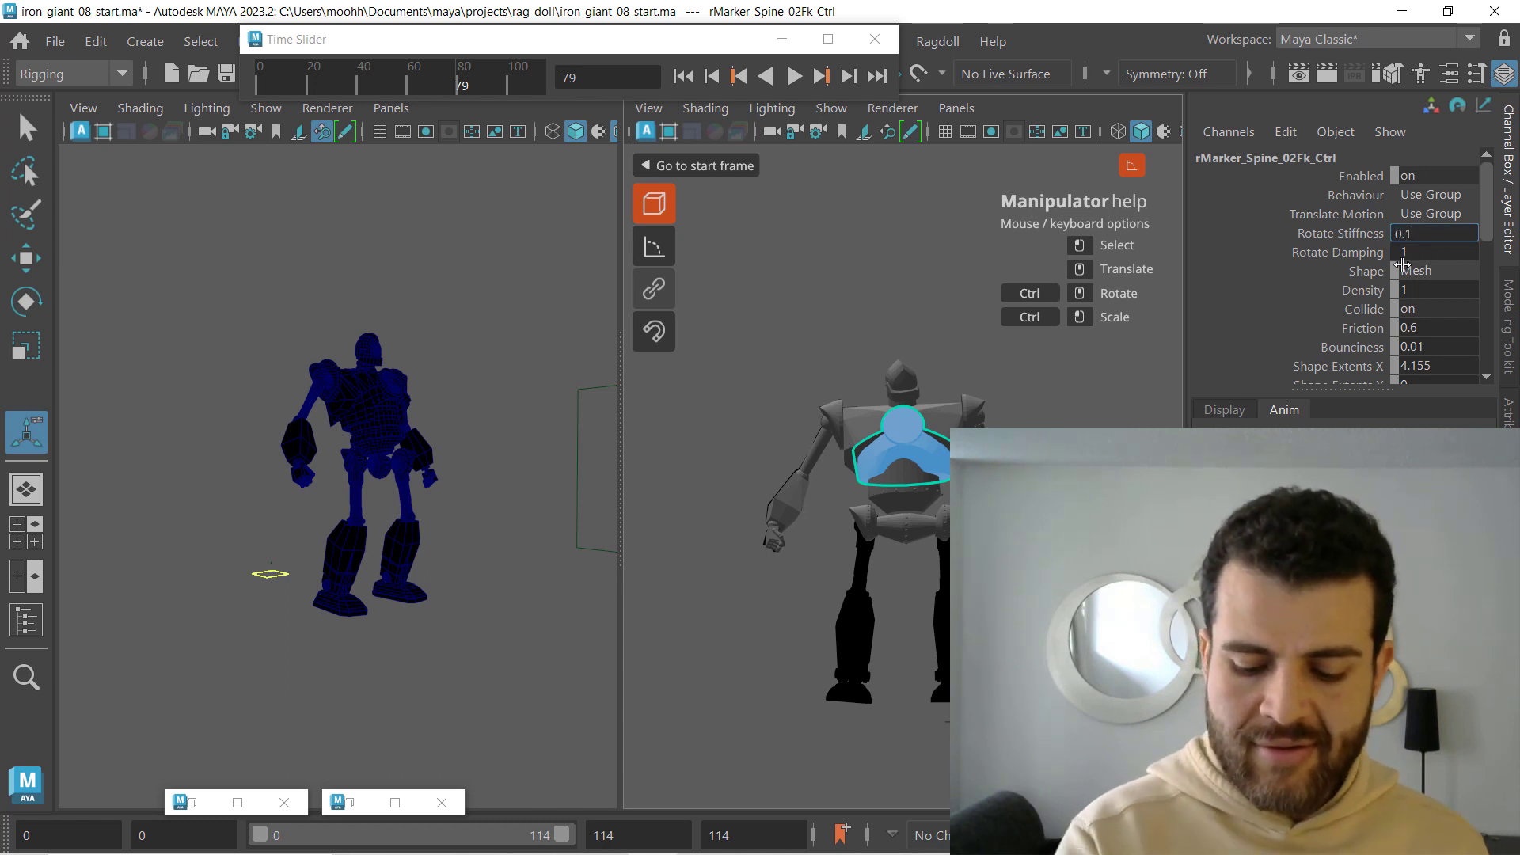
{"action": "key", "text": "Return"}
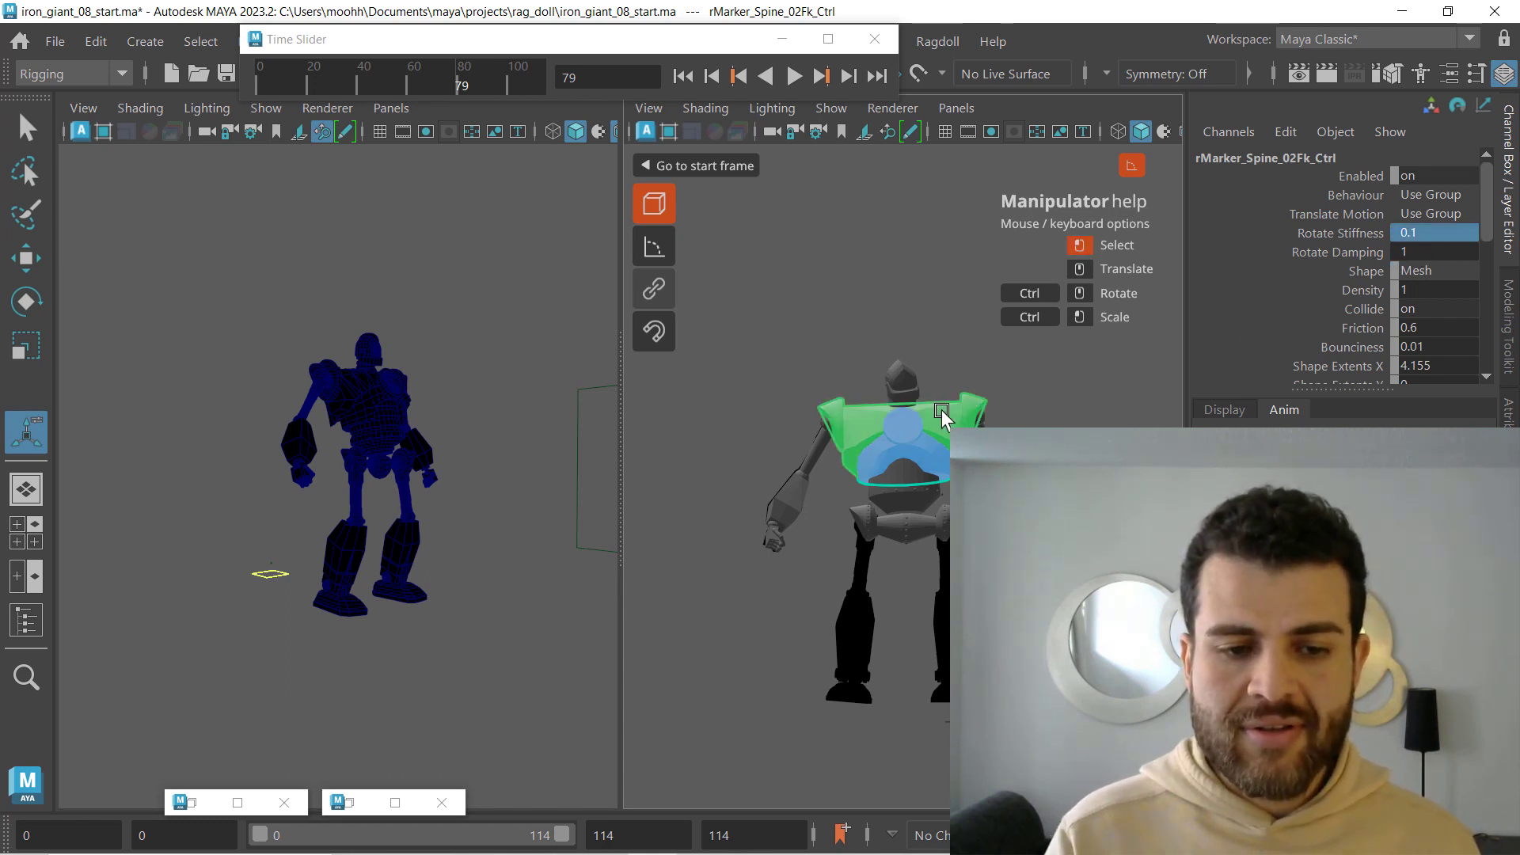
{"action": "left_click", "coordinate": [942, 417]}
{"action": "left_click", "coordinate": [1423, 234]}
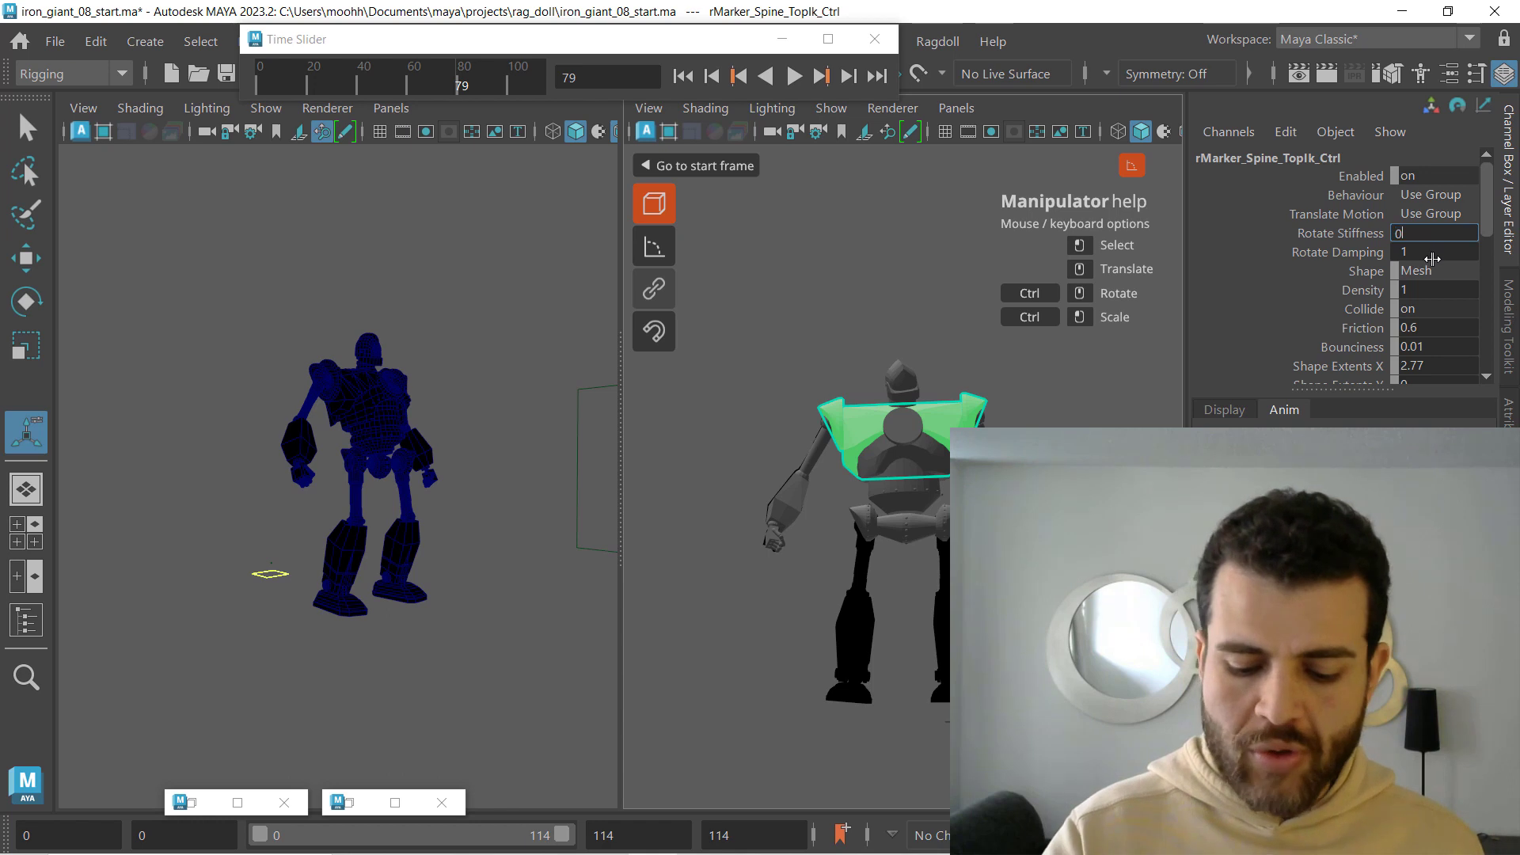
{"action": "key", "text": "Return"}
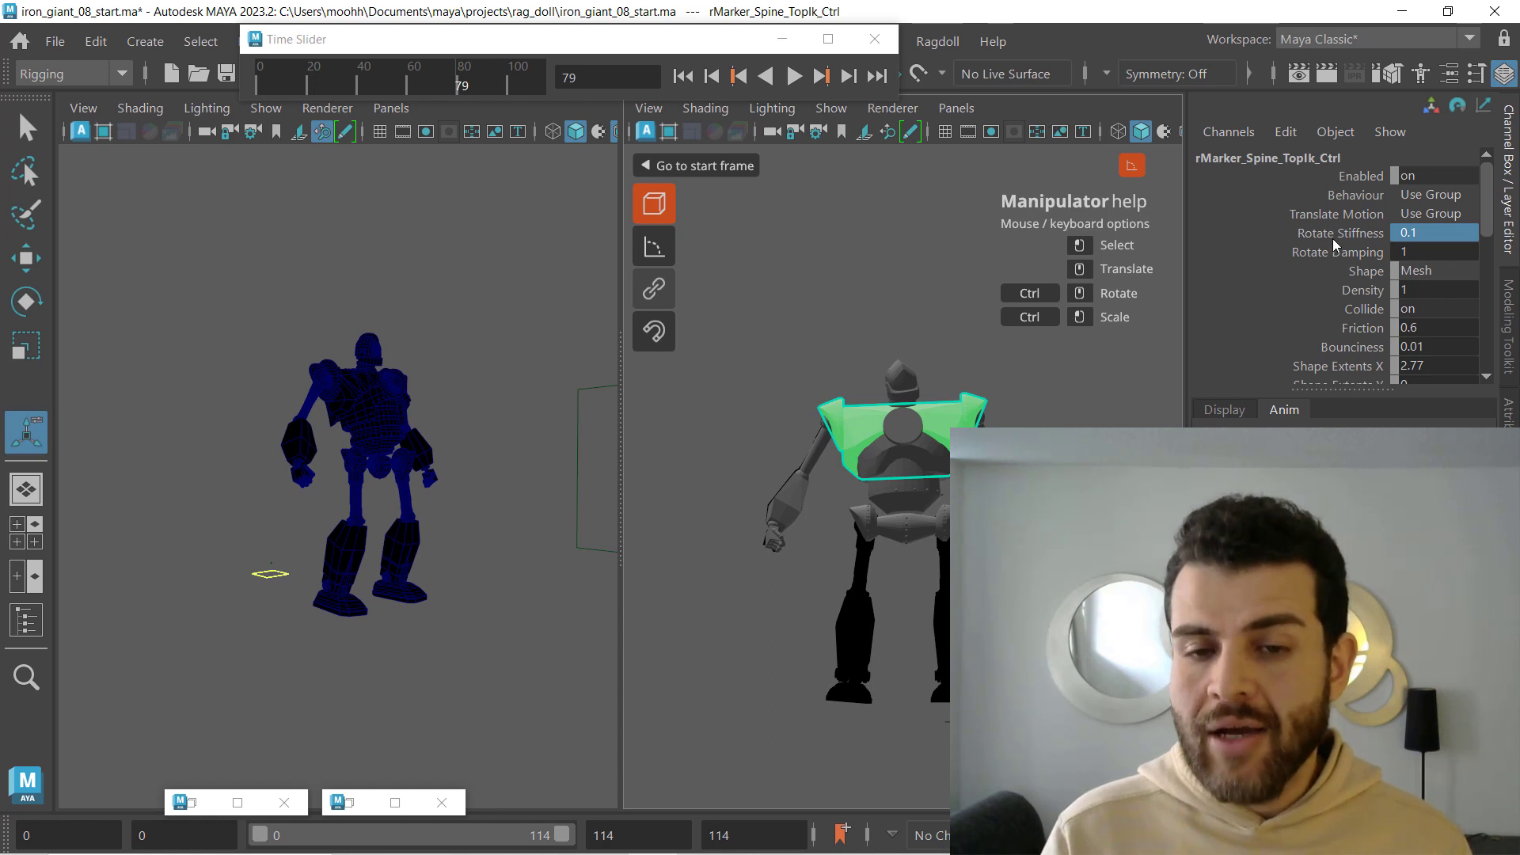
- Play back the simulation with the softened spine and examine it from the top orthographic camera
{"action": "left_click", "coordinate": [794, 76]}
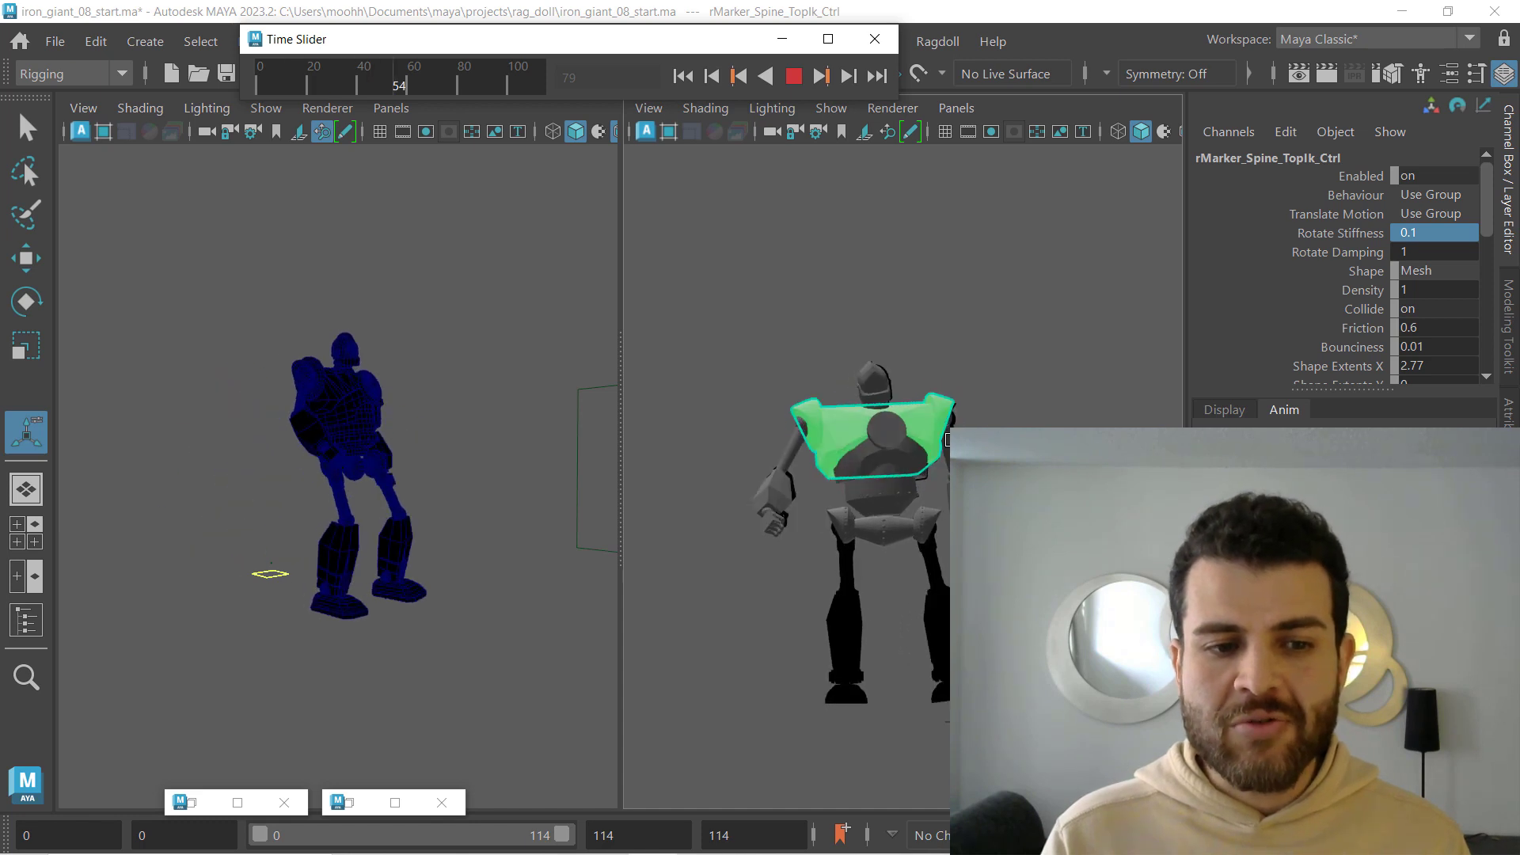
{"action": "left_click", "coordinate": [950, 107]}
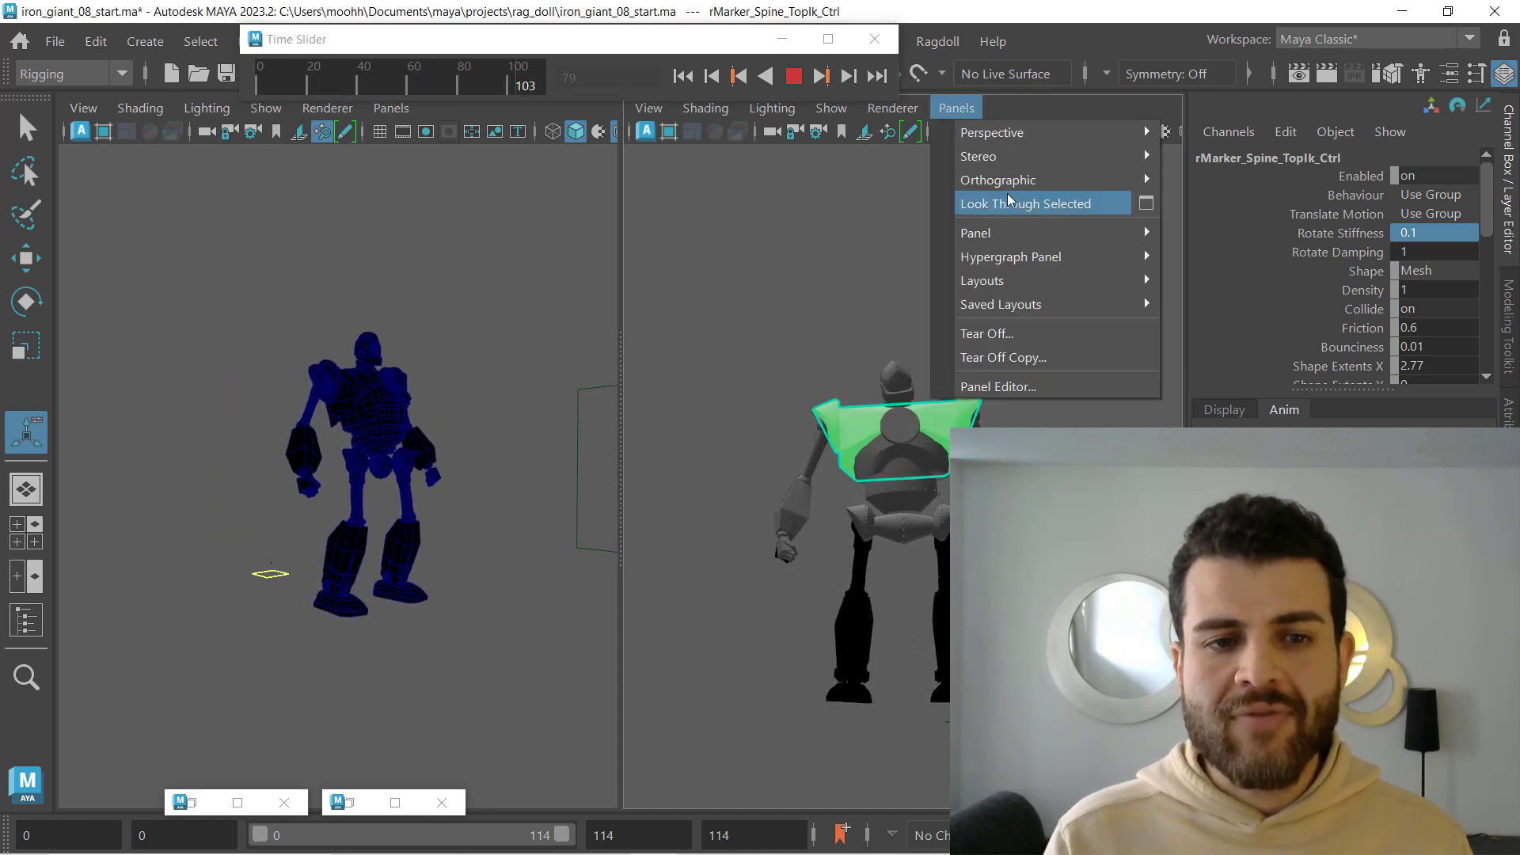
{"action": "mouse_move", "coordinate": [1021, 180]}
{"action": "left_click", "coordinate": [1224, 277]}
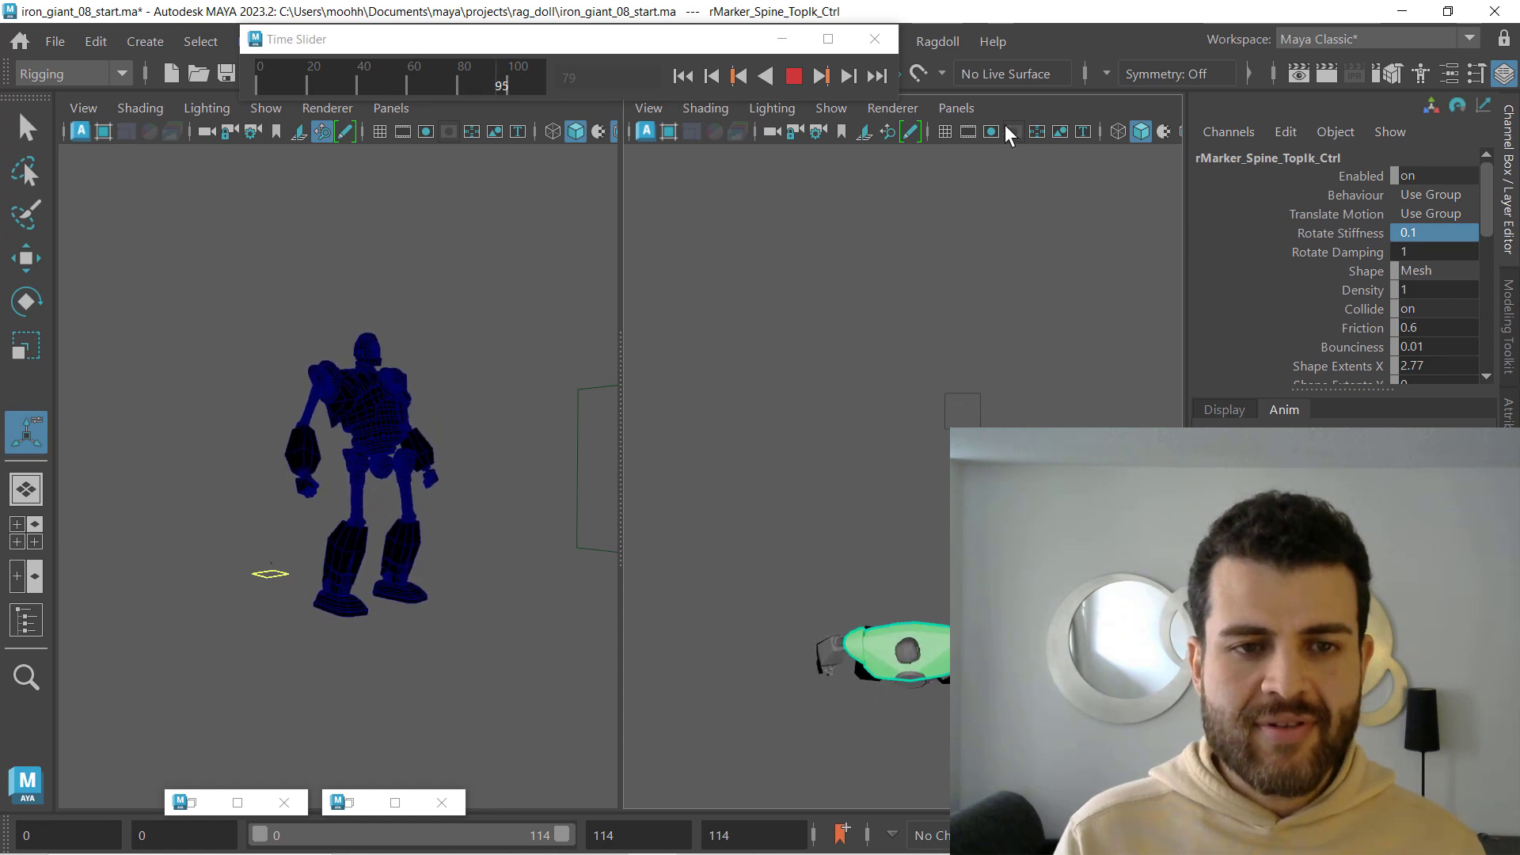
{"action": "left_click", "coordinate": [793, 76]}
- Bring the solver viewport back to the front camera and rewind the animation to frame 0 with no marker selected
{"action": "left_click", "coordinate": [956, 107]}
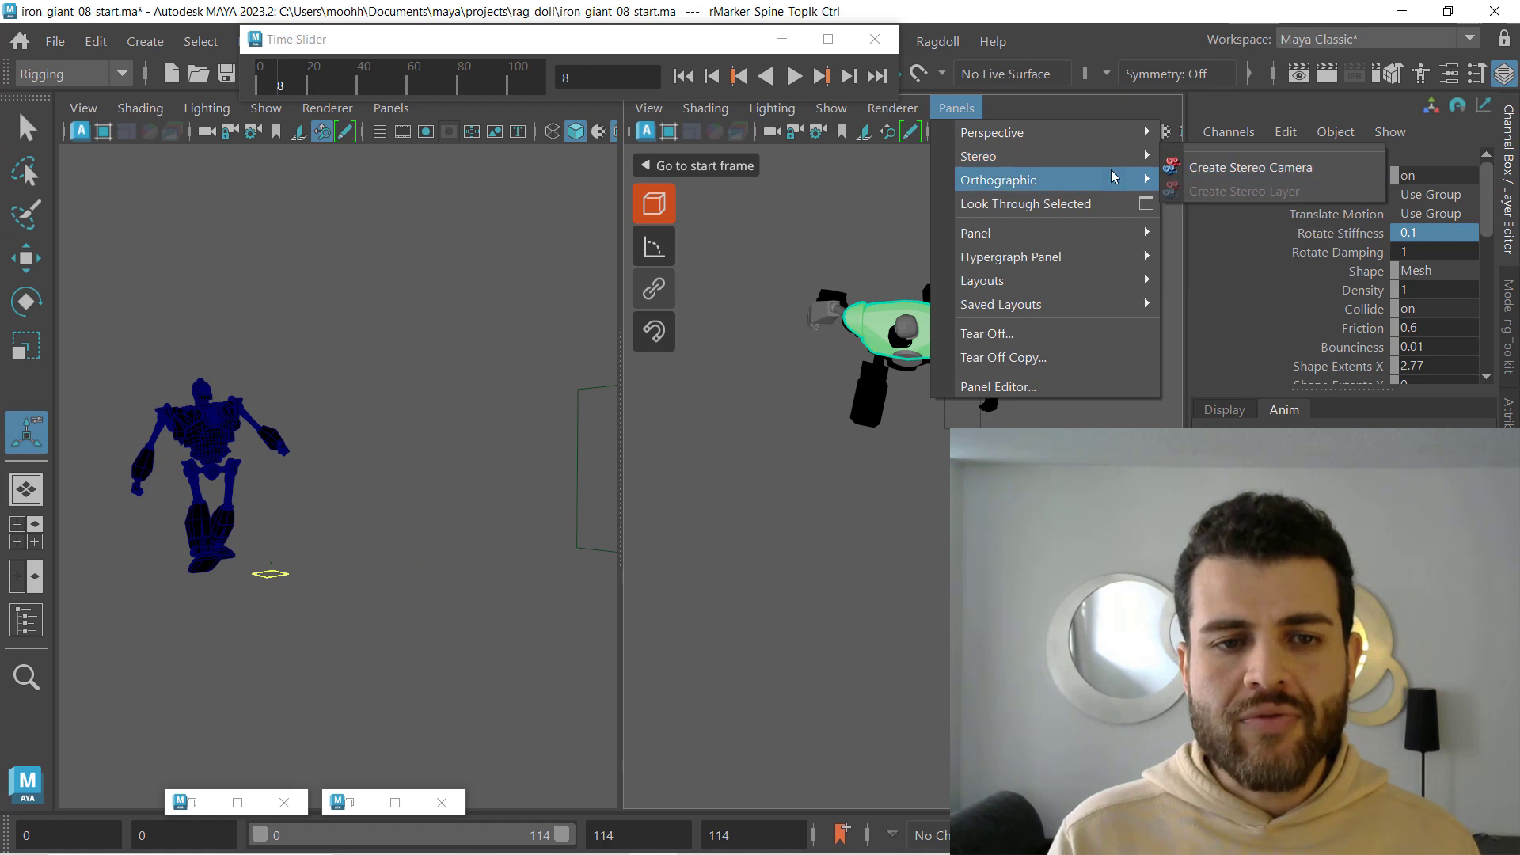
{"action": "mouse_move", "coordinate": [1112, 175]}
{"action": "left_click", "coordinate": [1195, 179]}
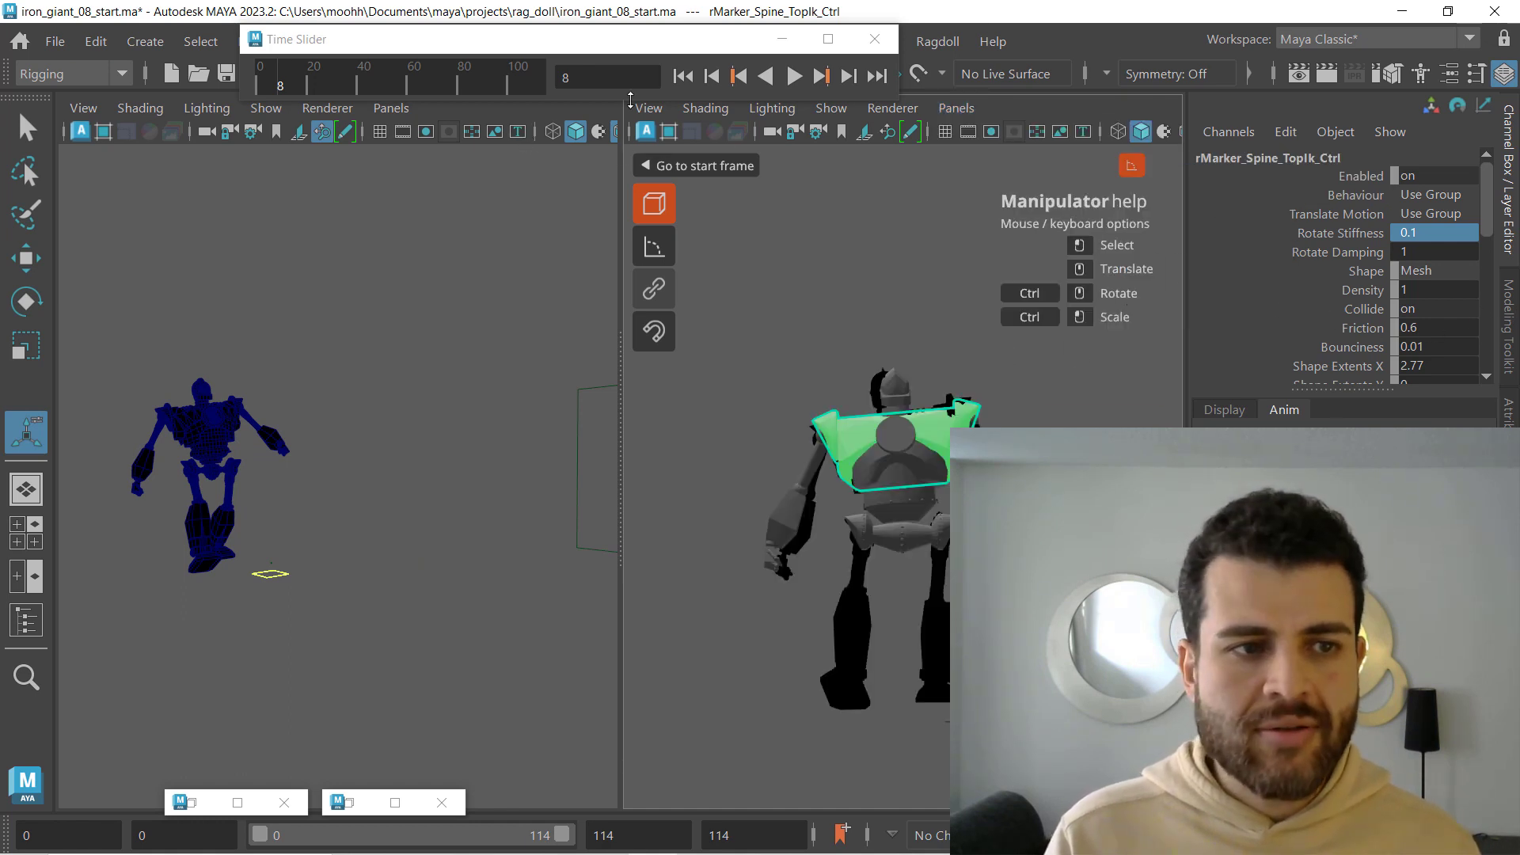
{"action": "left_click", "coordinate": [682, 76]}
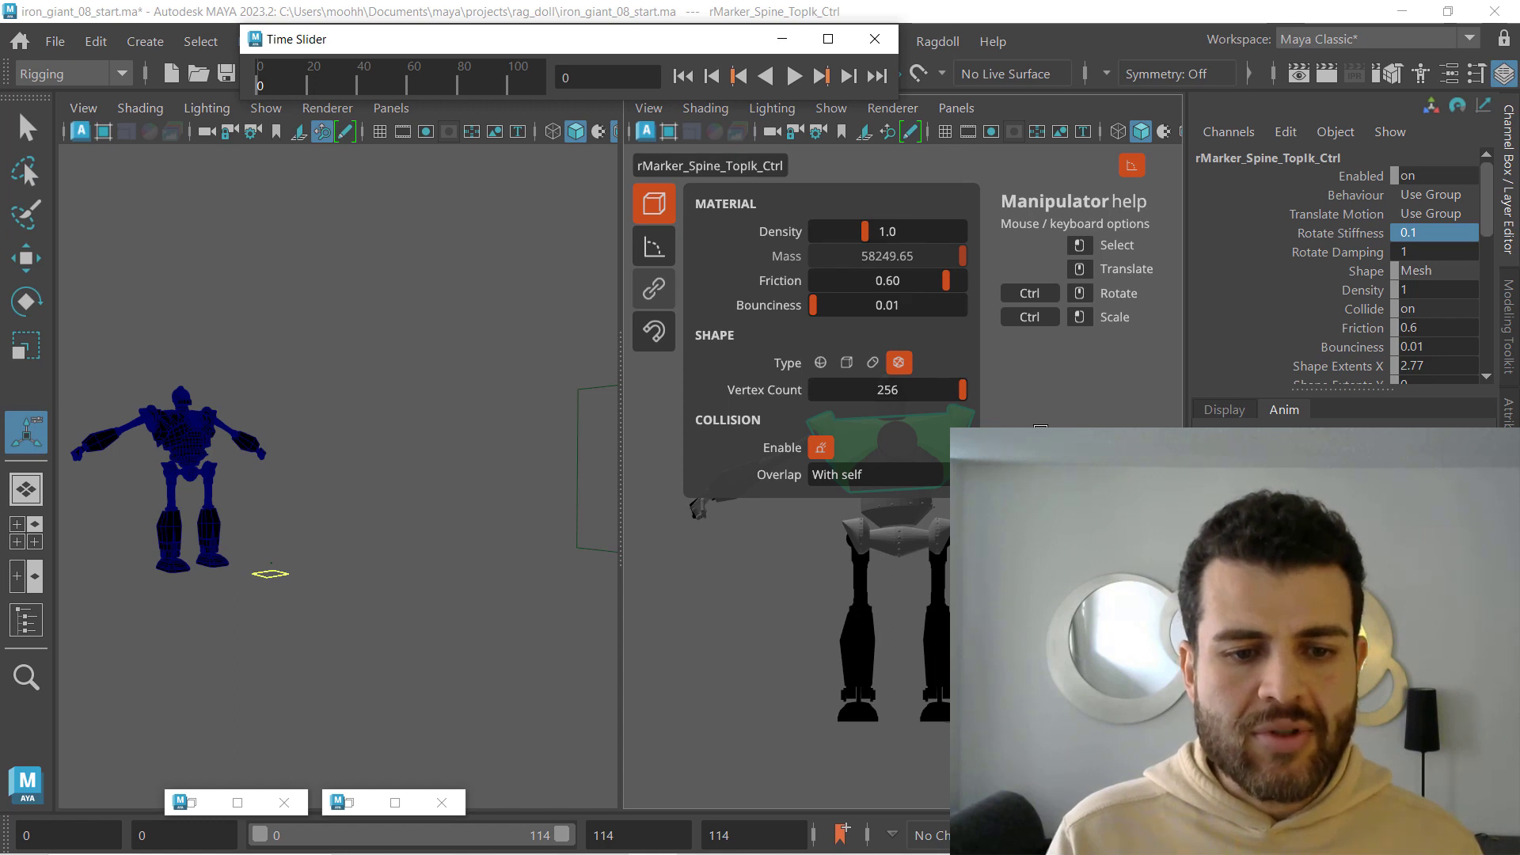
{"action": "key", "text": "Escape"}
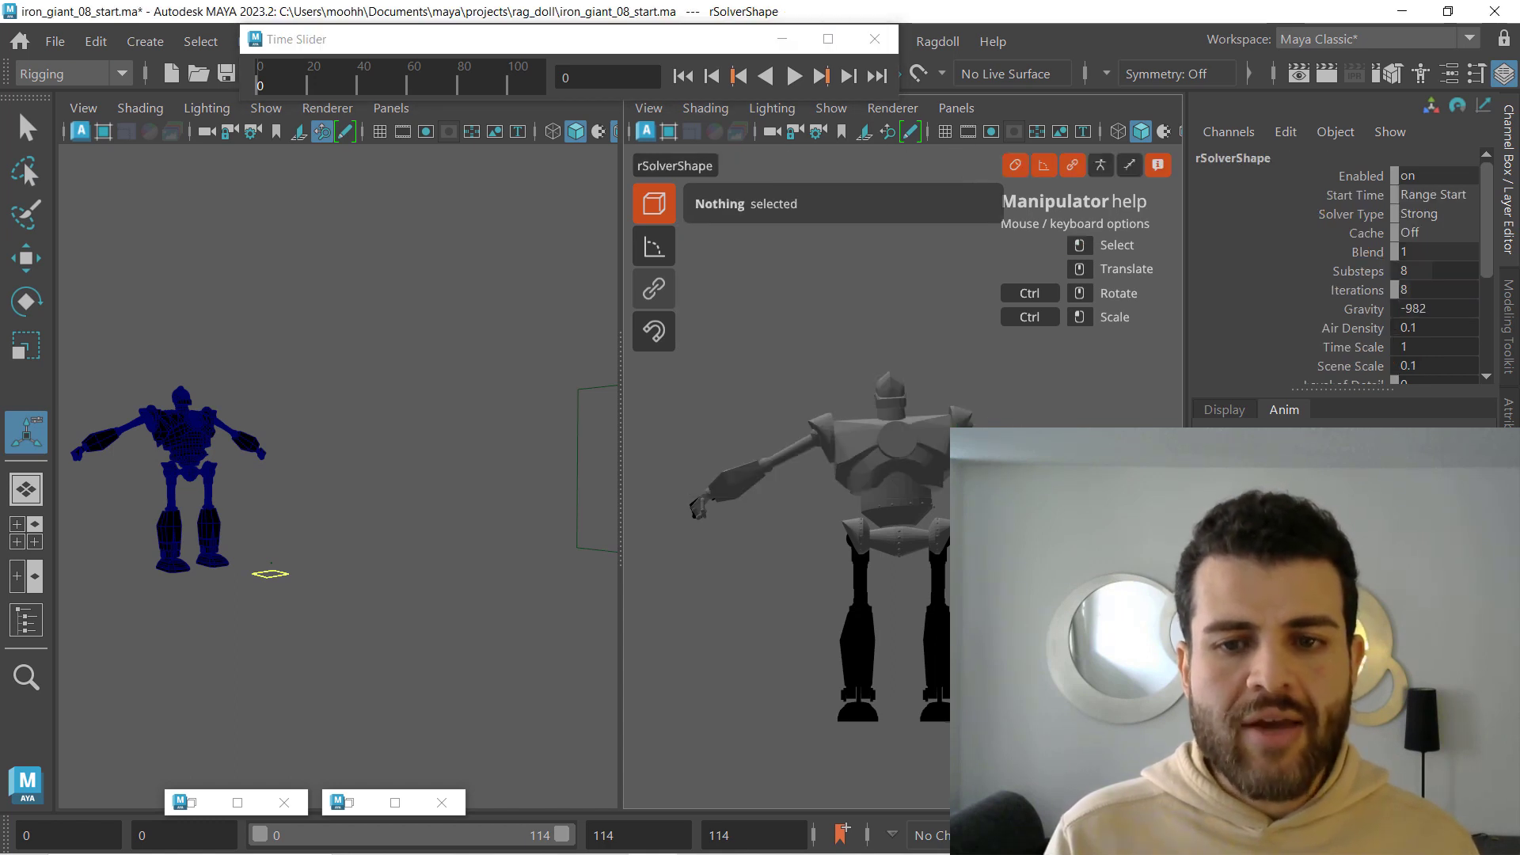
- Set the left shoulder marker's (l_Arm_ShoulderFk) Rotate Stiffness to 0.1
{"action": "left_click", "coordinate": [960, 422]}
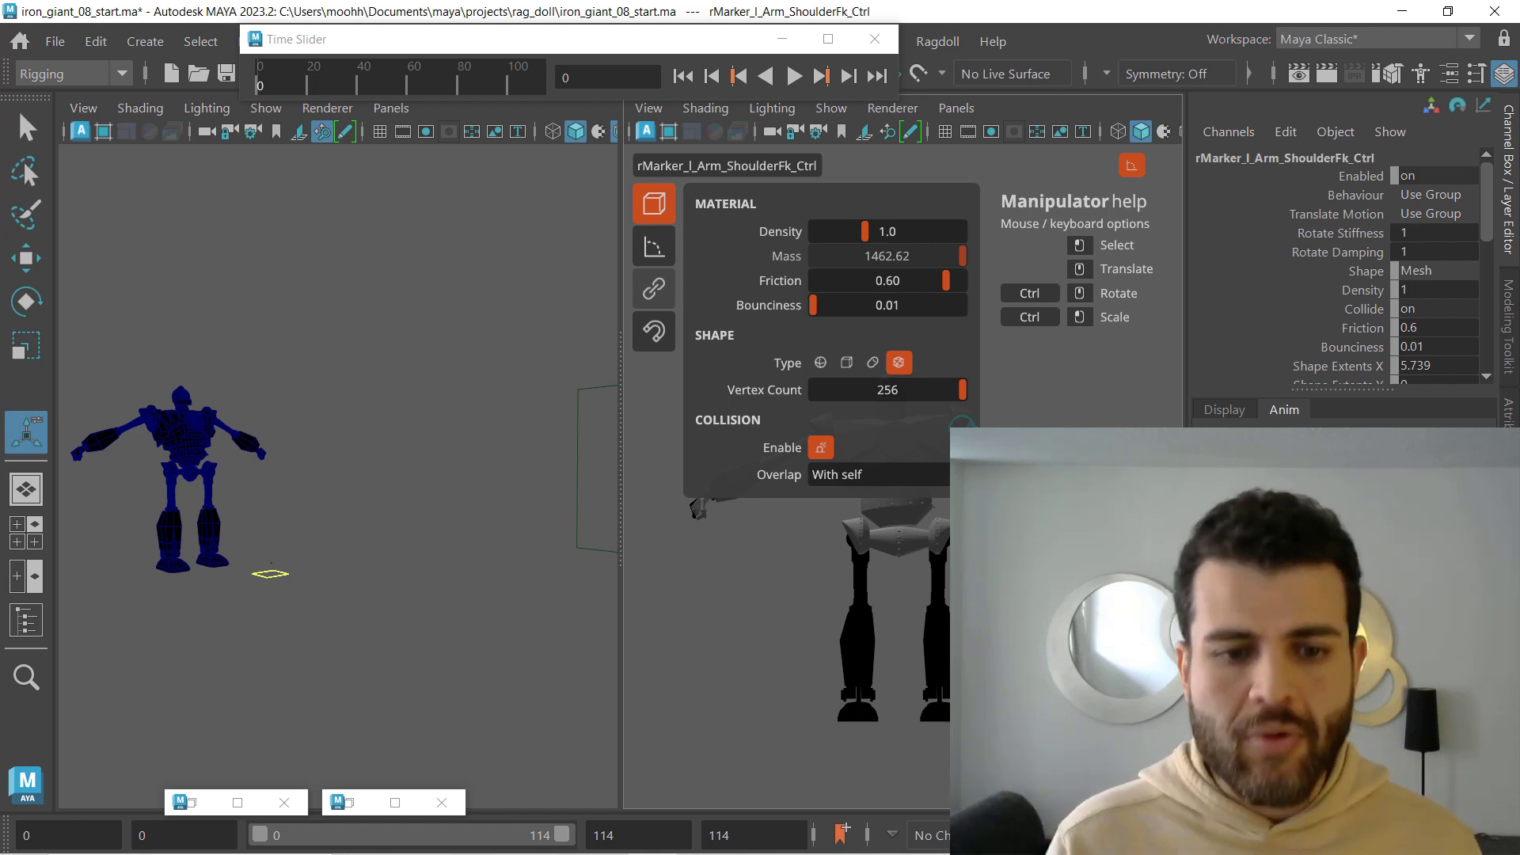
{"action": "key", "text": "Down"}
{"action": "key", "text": "Up"}
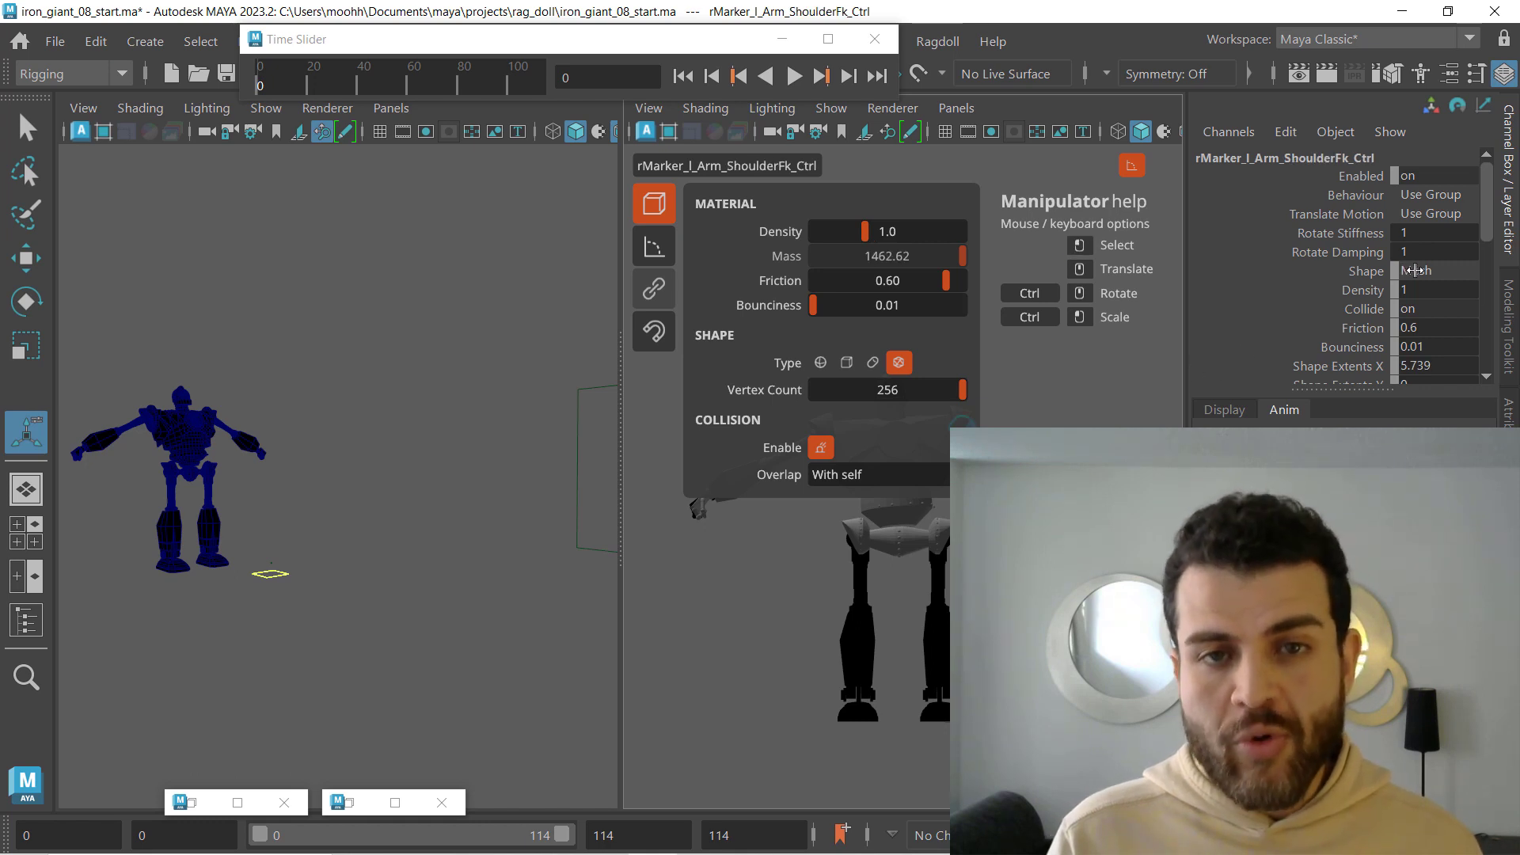
{"action": "left_click", "coordinate": [1421, 234]}
{"action": "type", "text": "0."}
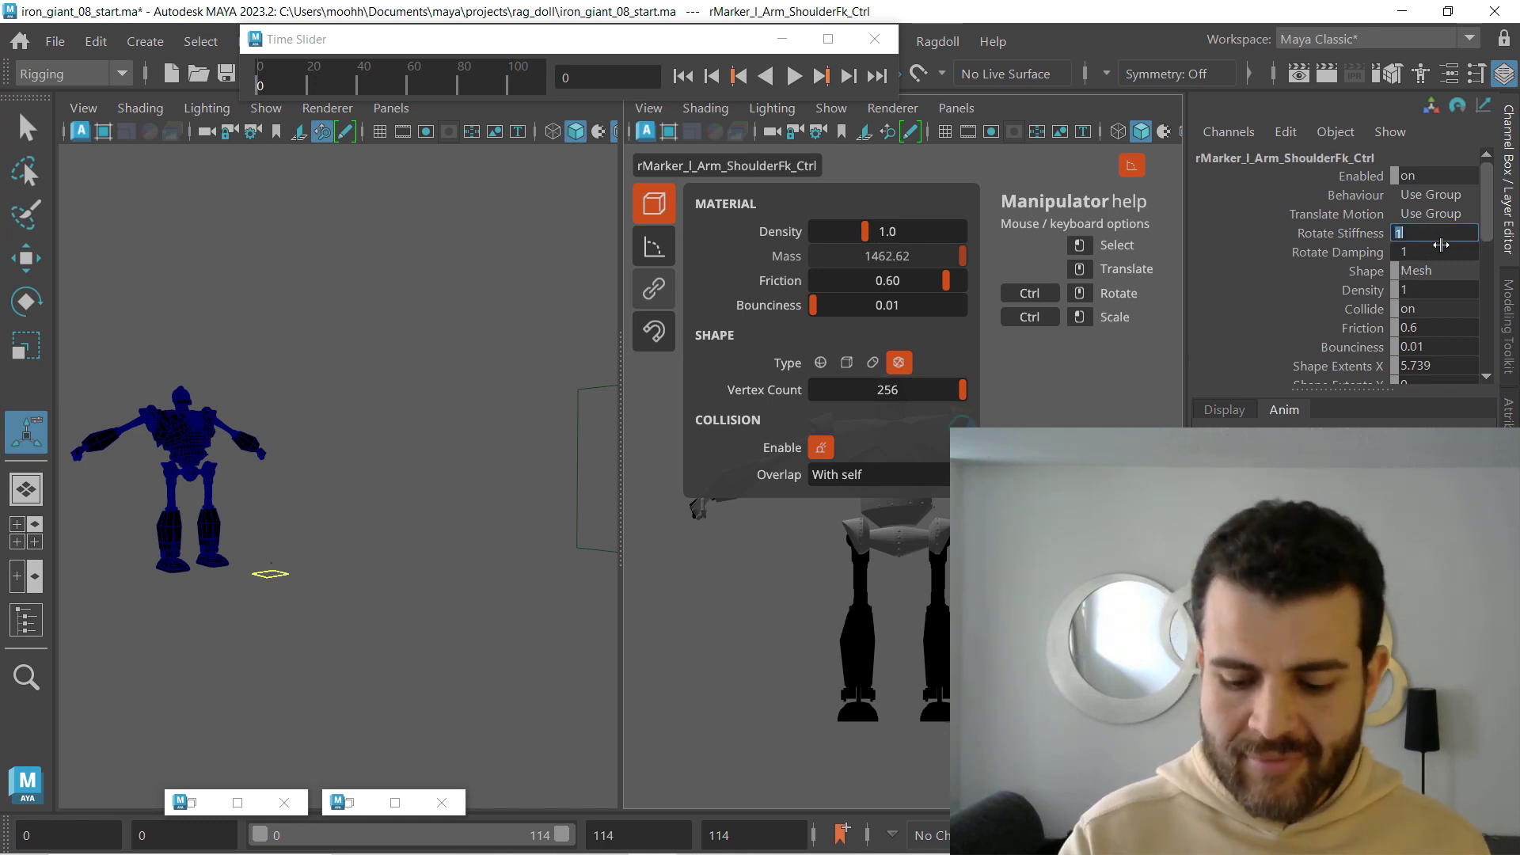
{"action": "type", "text": "1"}
{"action": "key", "text": "Return"}
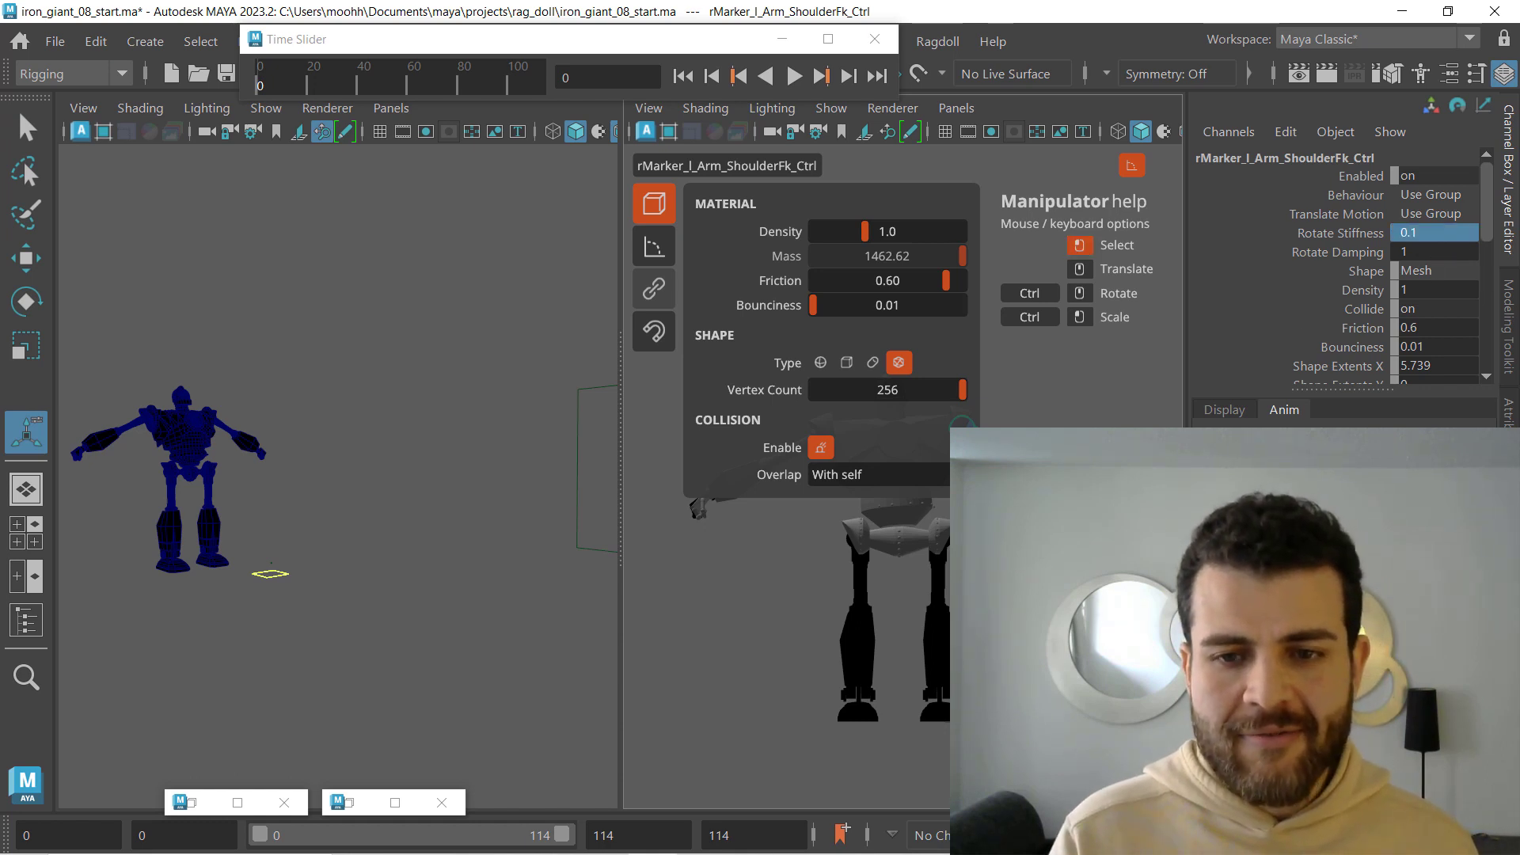
- Set the left elbow marker's (l_Arm_ElbowFk) Rotate Stiffness to 0.1
{"action": "key", "text": "Down"}
{"action": "left_click", "coordinate": [1431, 234]}
{"action": "type", "text": "0"}
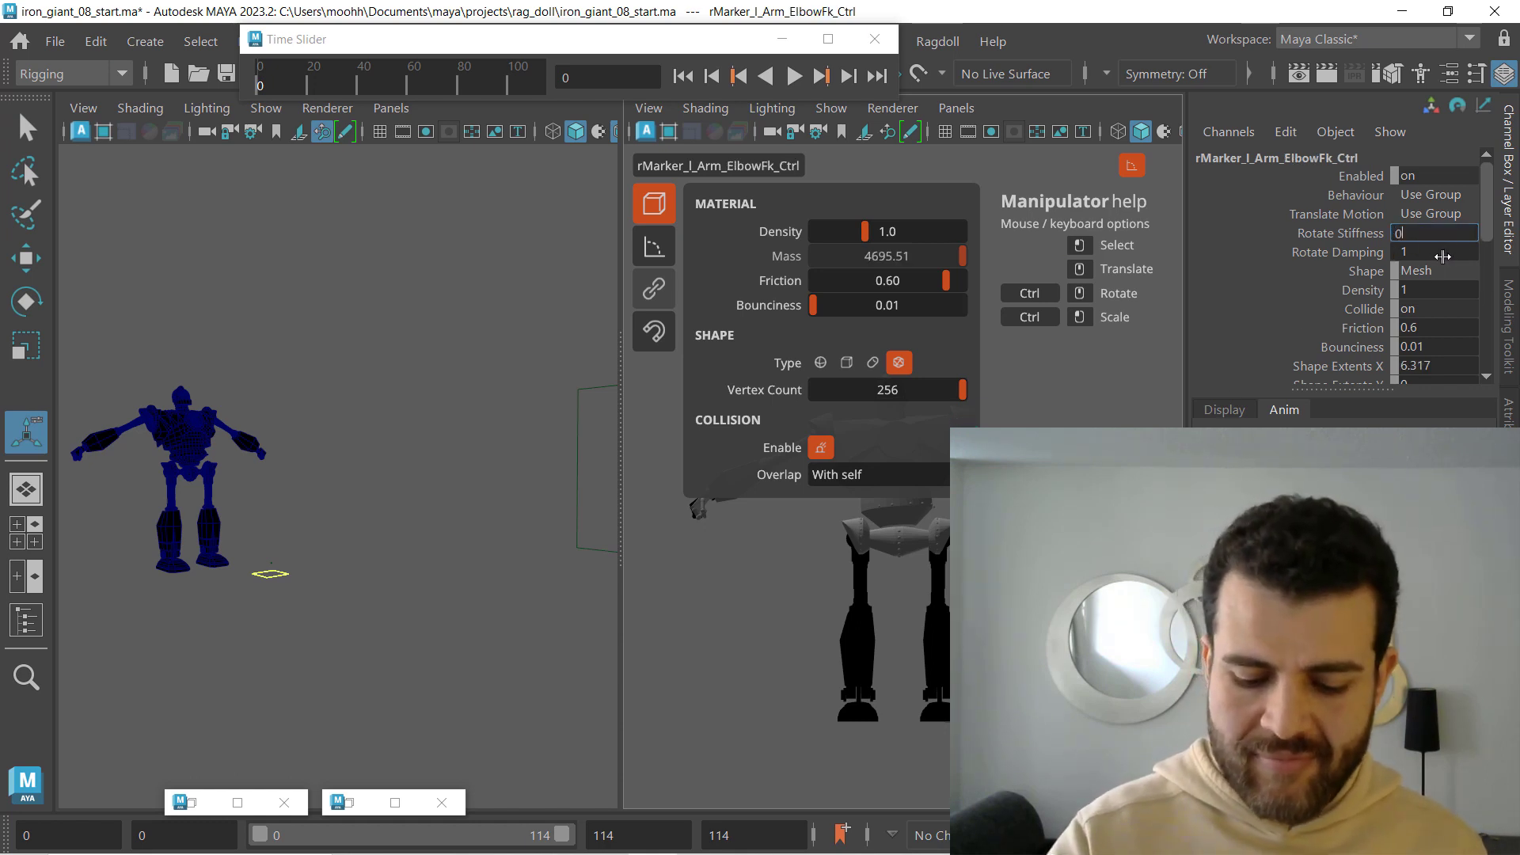
{"action": "type", "text": ".1"}
{"action": "key", "text": "Return"}
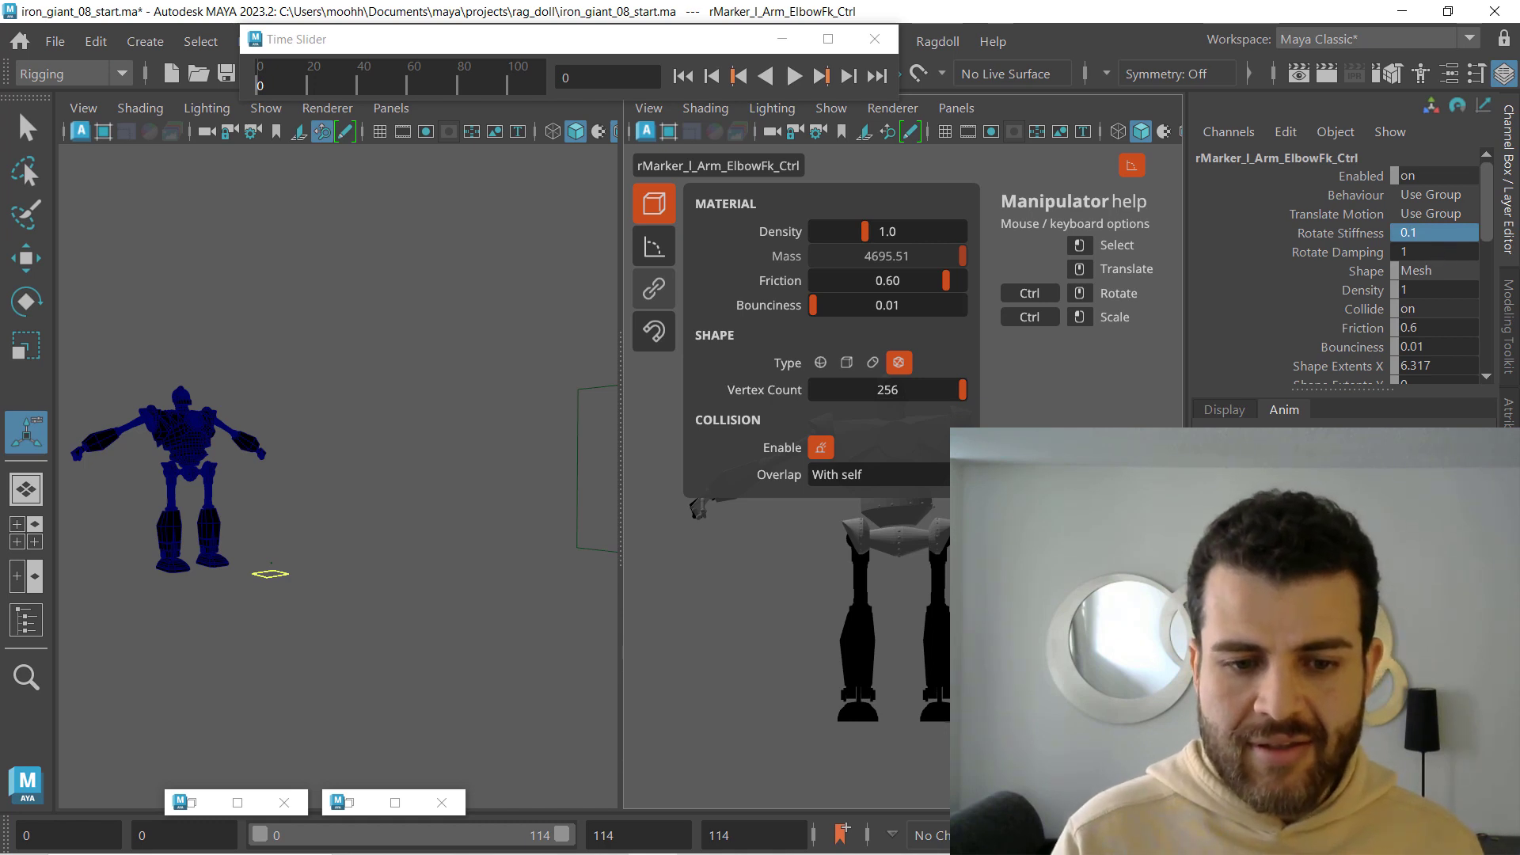
- Set the left wrist marker's (l_Arm_WristFk) Rotate Stiffness to 0.1
{"action": "key", "text": "Down"}
{"action": "left_click", "coordinate": [1436, 233]}
{"action": "type", "text": "0.1"}
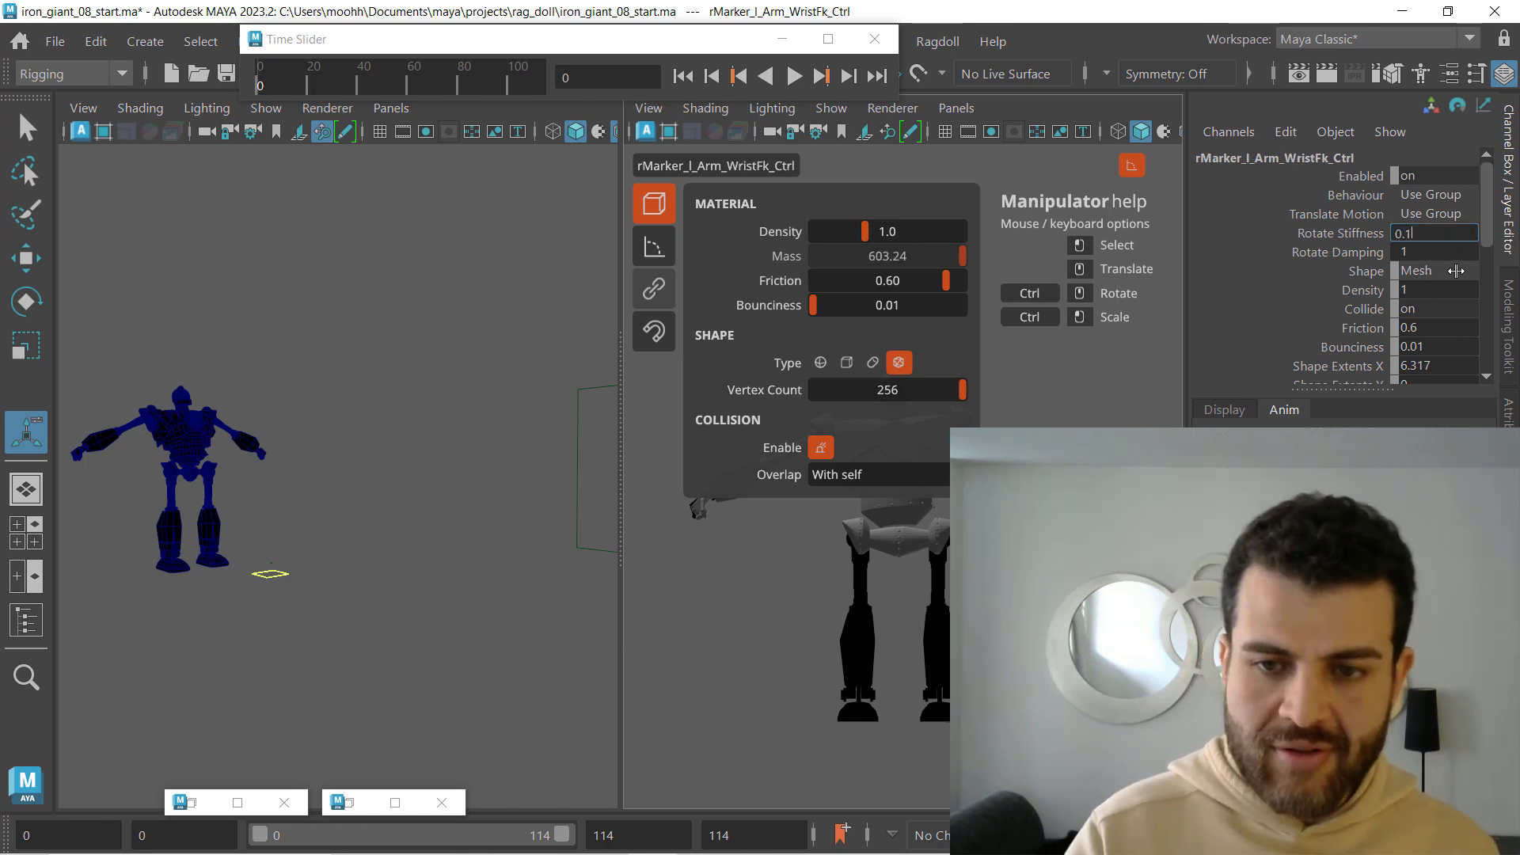
{"action": "key", "text": "Return"}
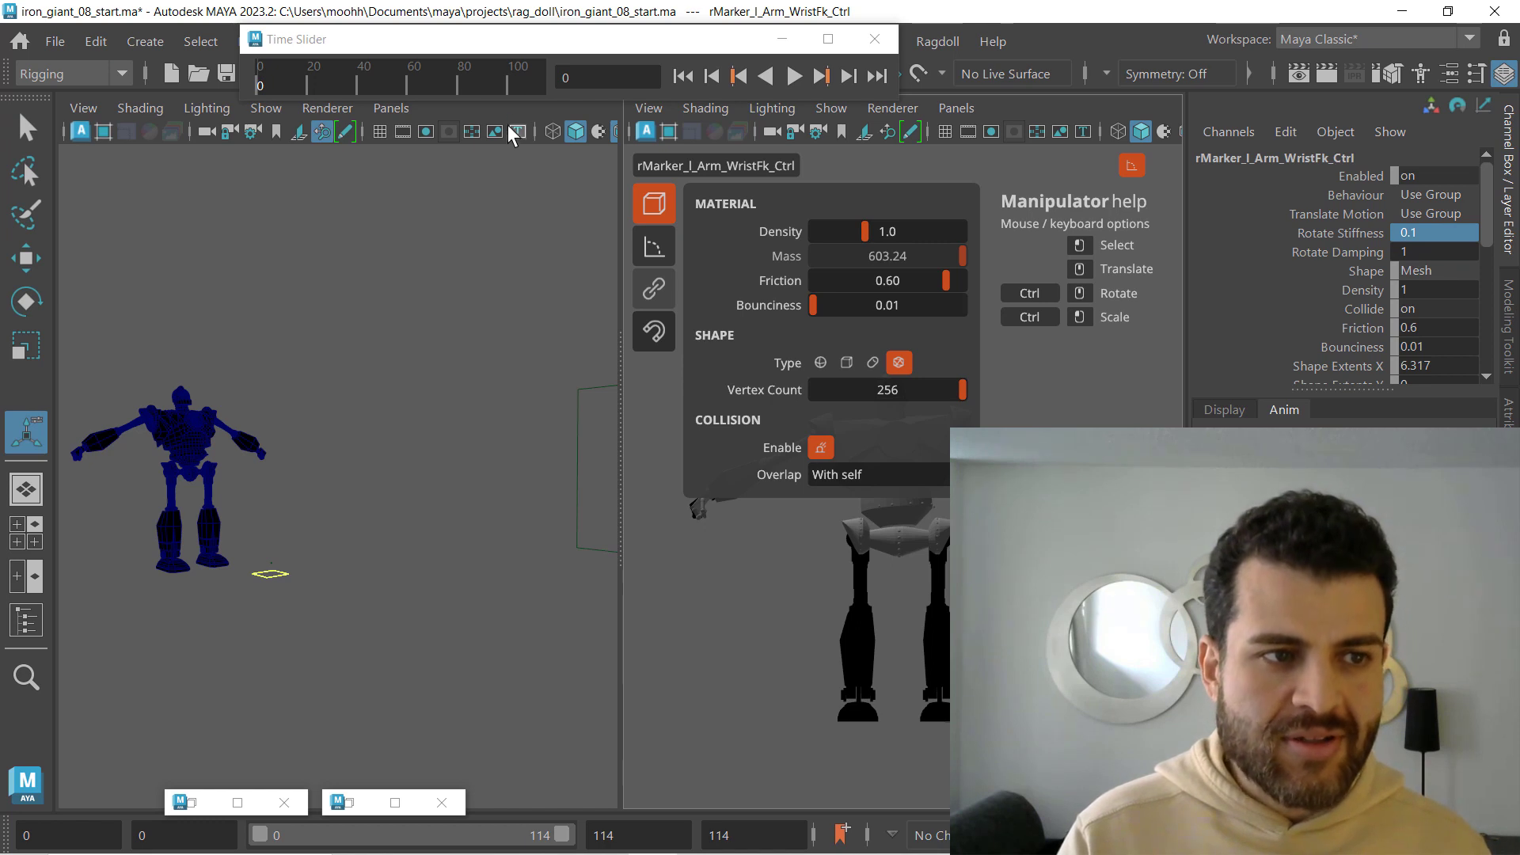
{"action": "left_click", "coordinate": [654, 330]}
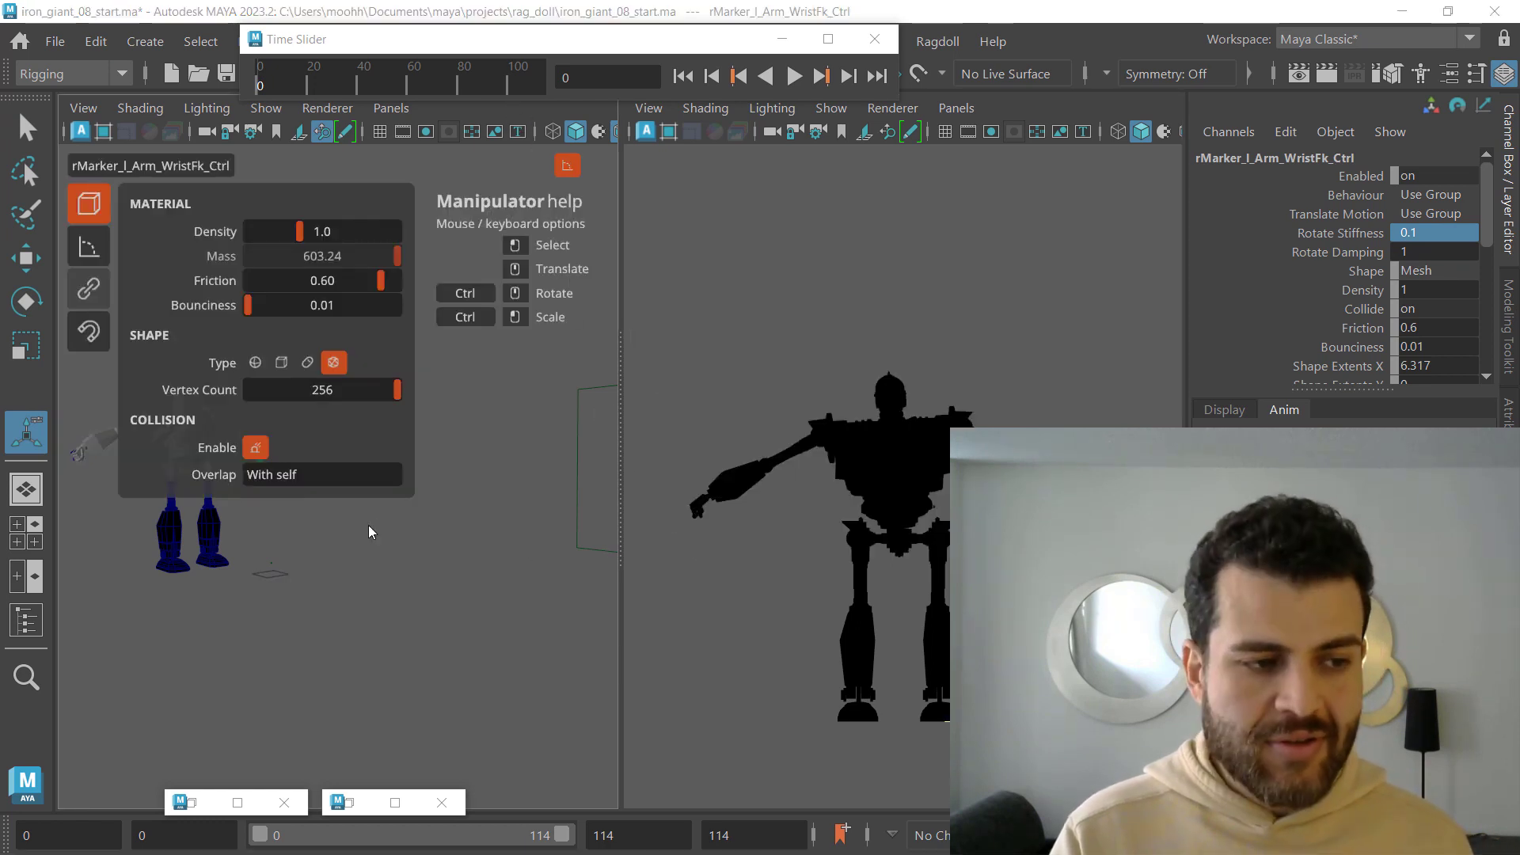
- Enlarge the solver viewport to a single view, play the simulation with the loosened left arm, and stop at frame 108
{"action": "key", "text": "space"}
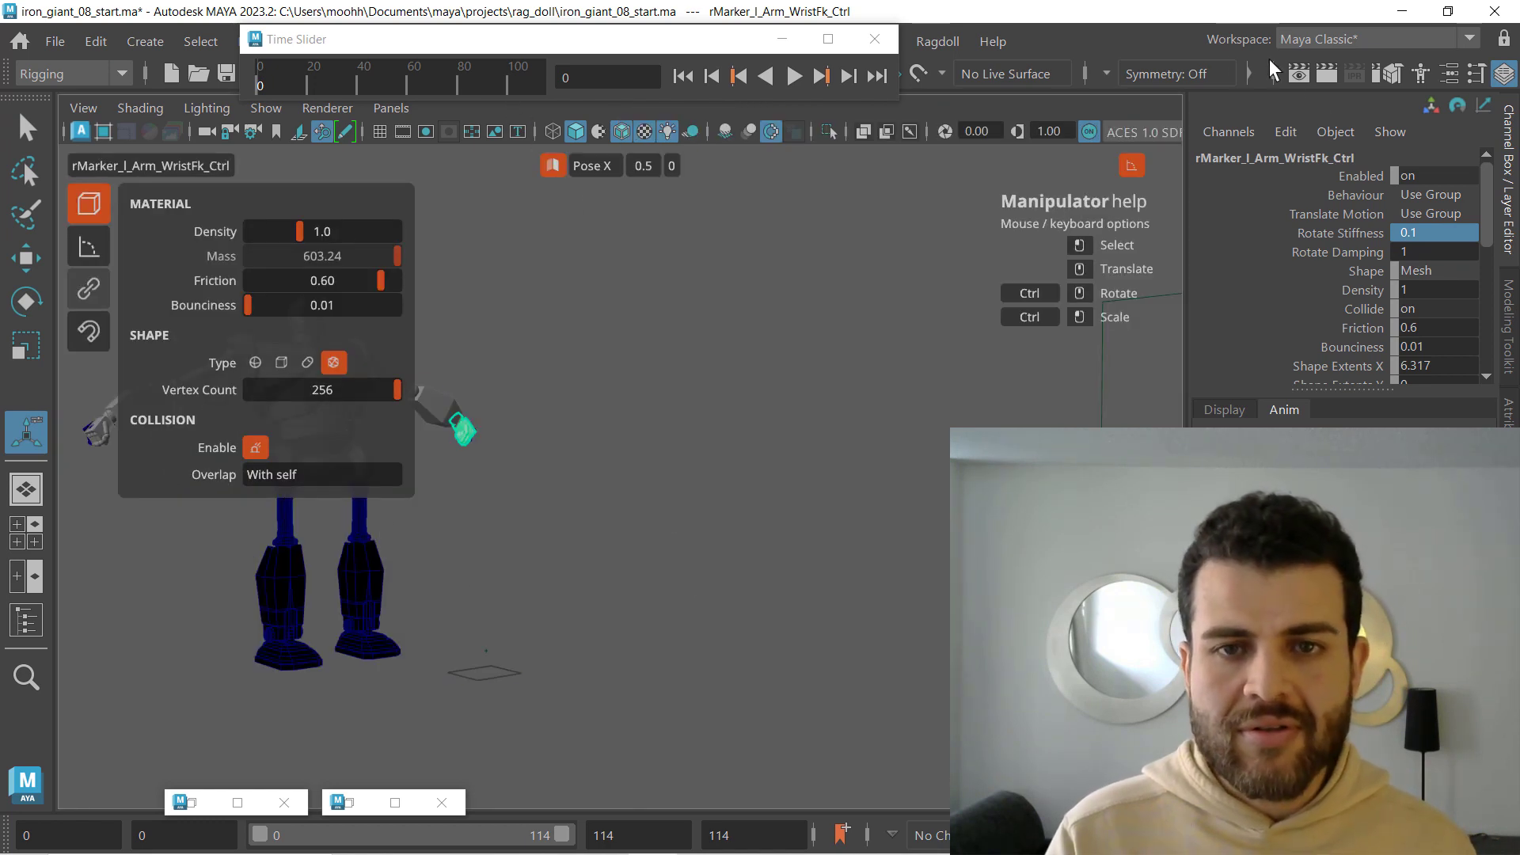
{"action": "left_click", "coordinate": [802, 84]}
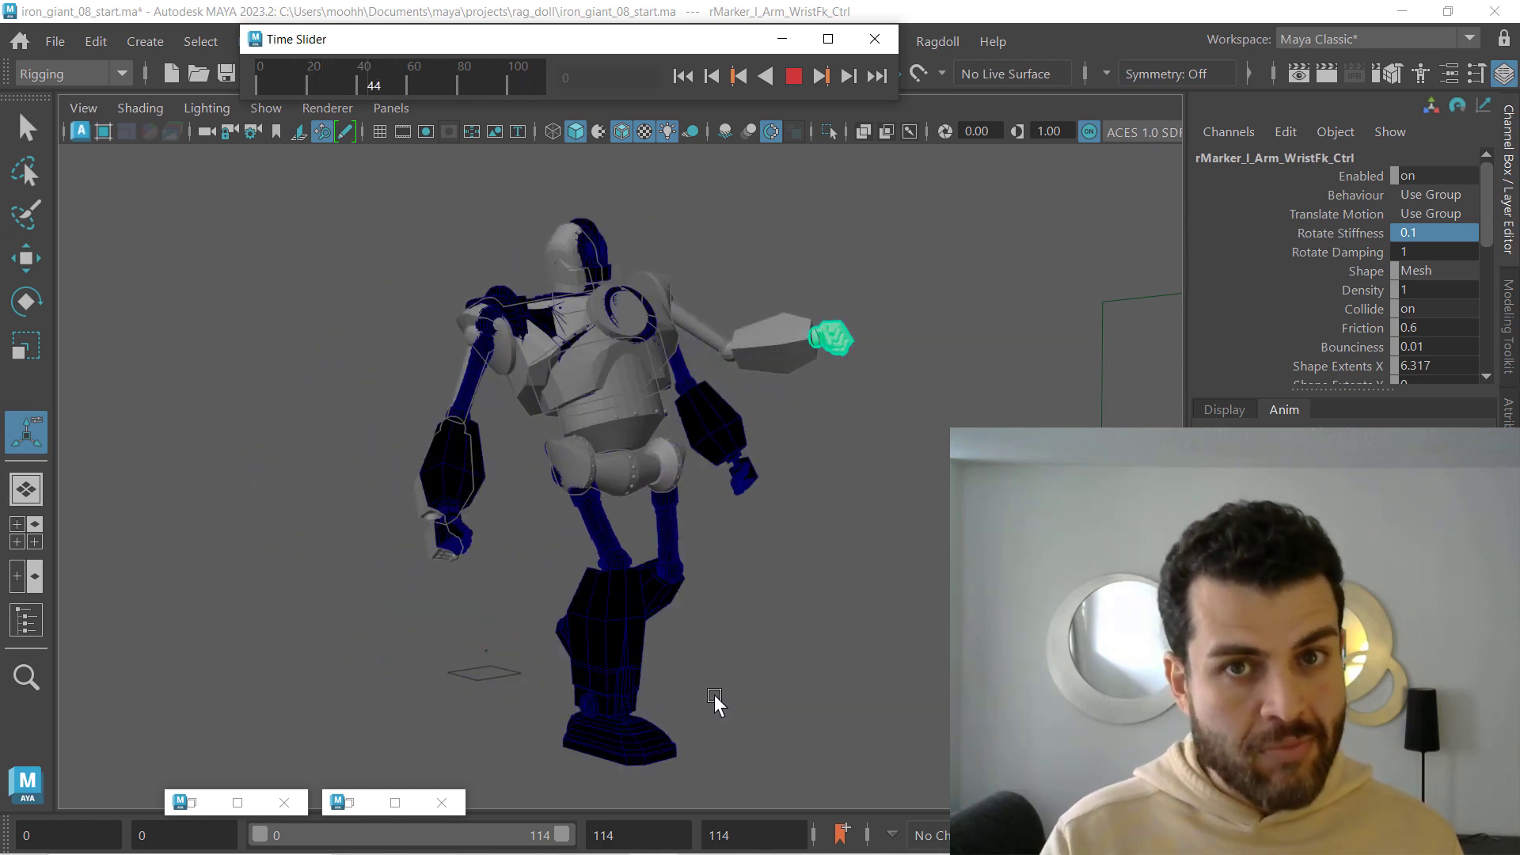
{"action": "left_click", "coordinate": [793, 76]}
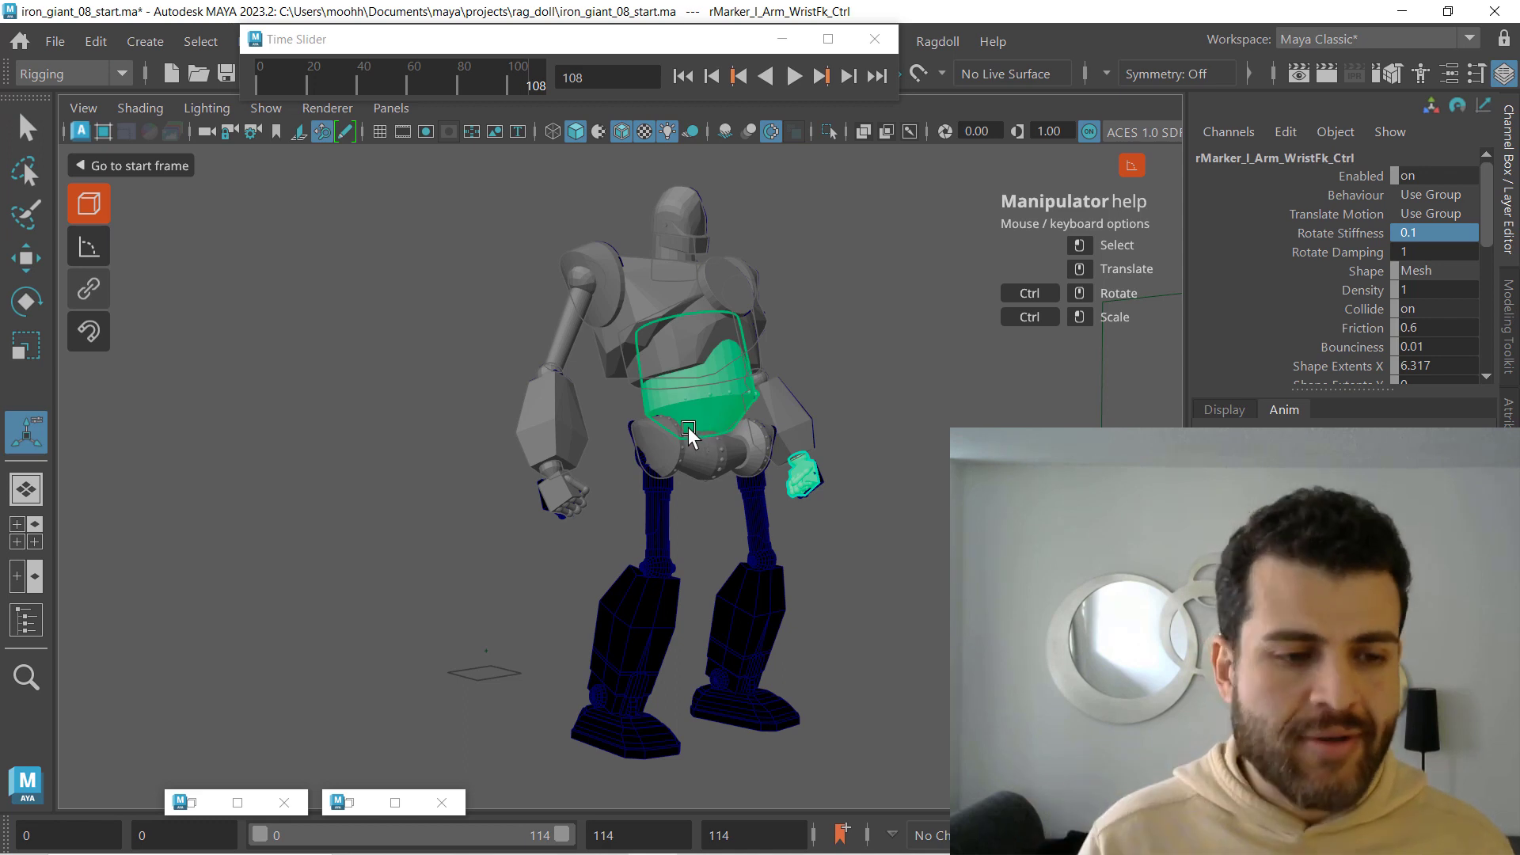
- Set the middle spine marker's (Spine_02Fk) Rotate Stiffness to 1
{"action": "left_click", "coordinate": [576, 324]}
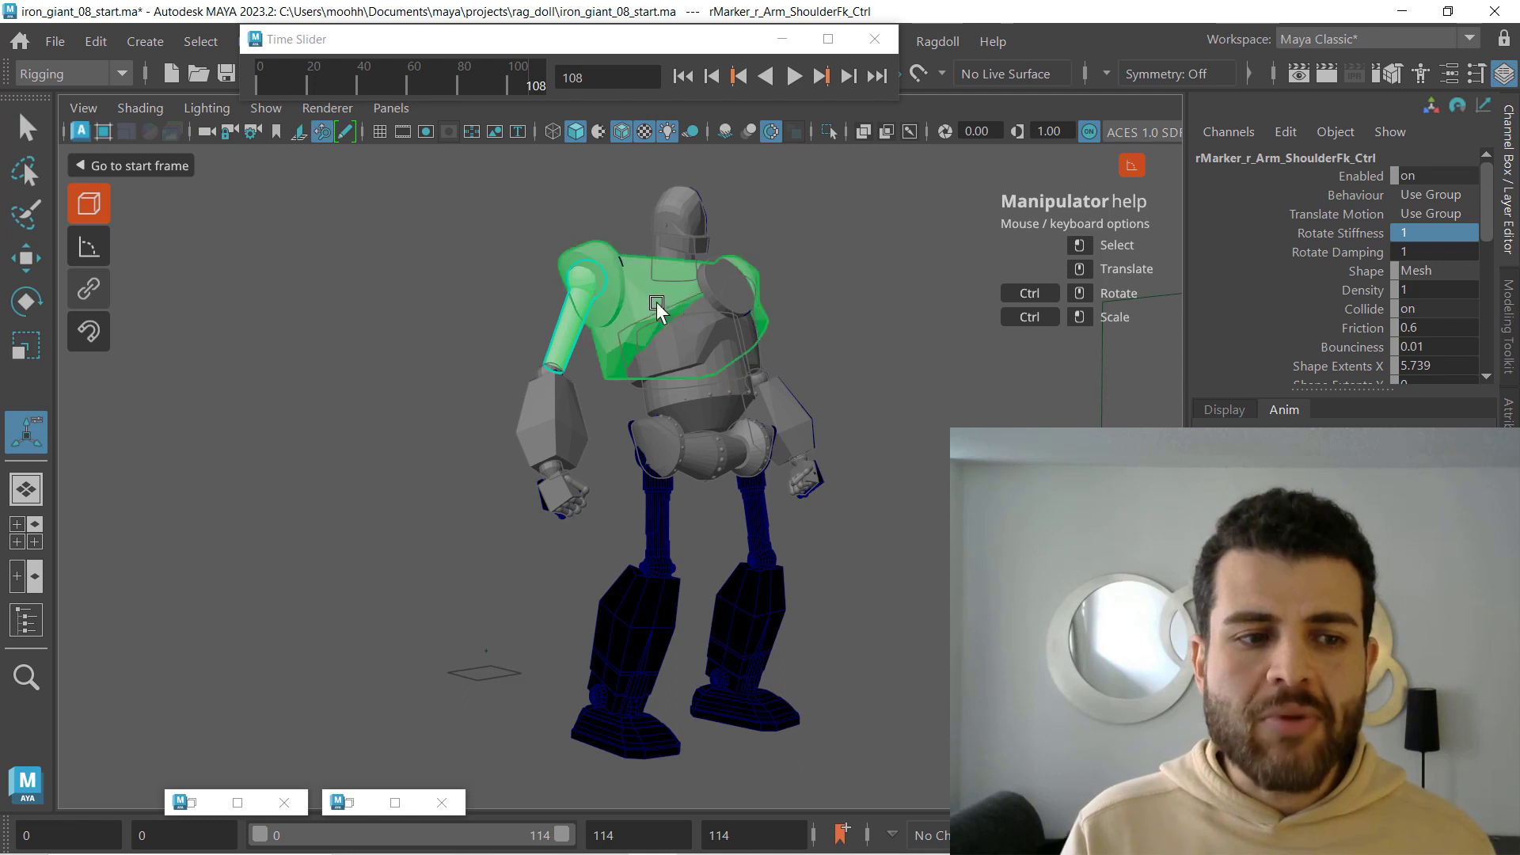
{"action": "left_click", "coordinate": [690, 332]}
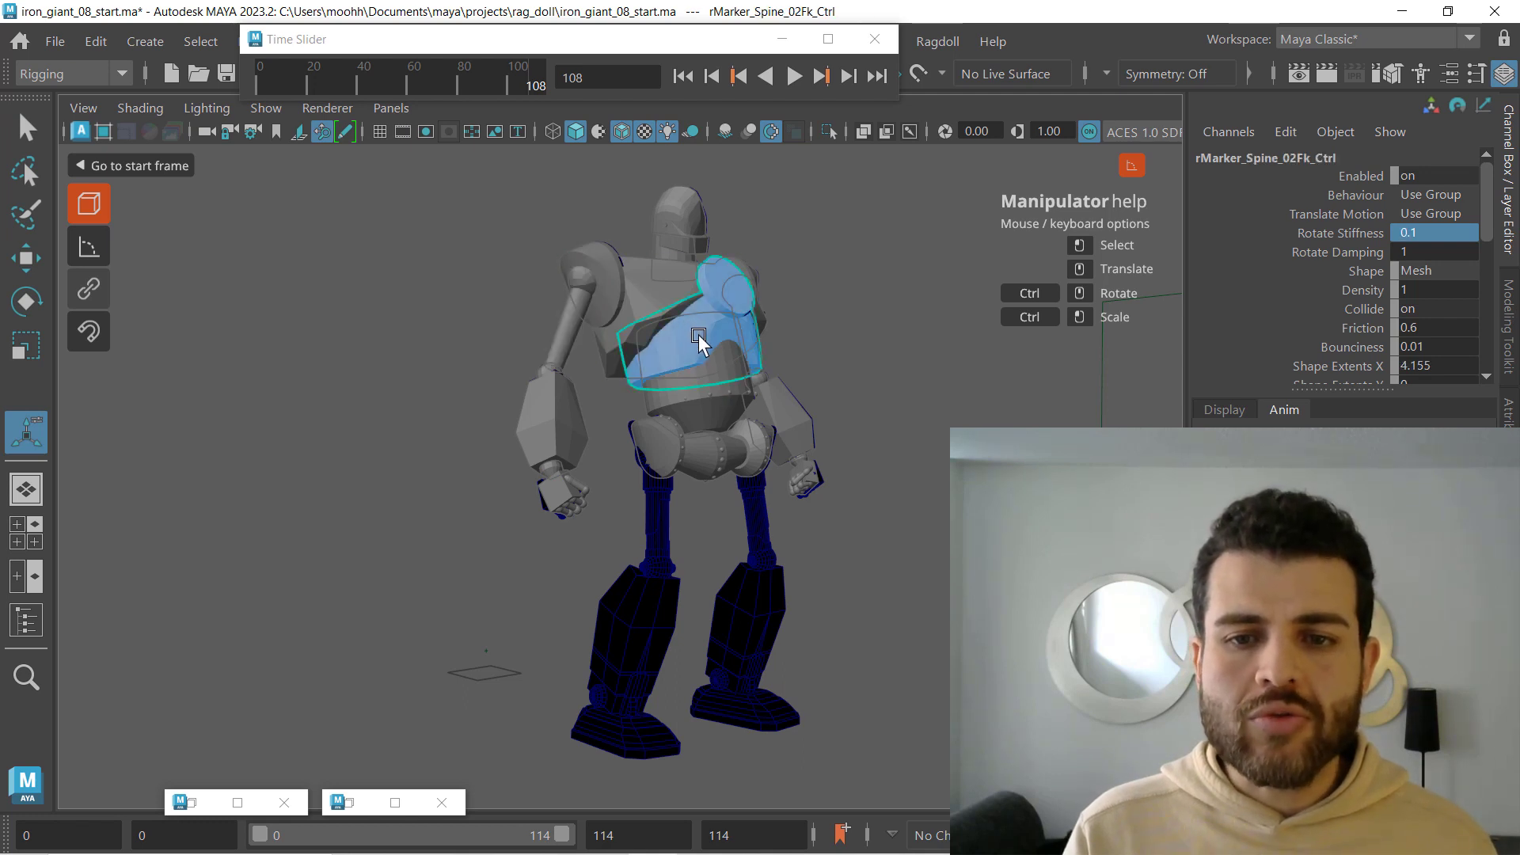
{"action": "double_click", "coordinate": [1408, 233]}
{"action": "type", "text": "1"}
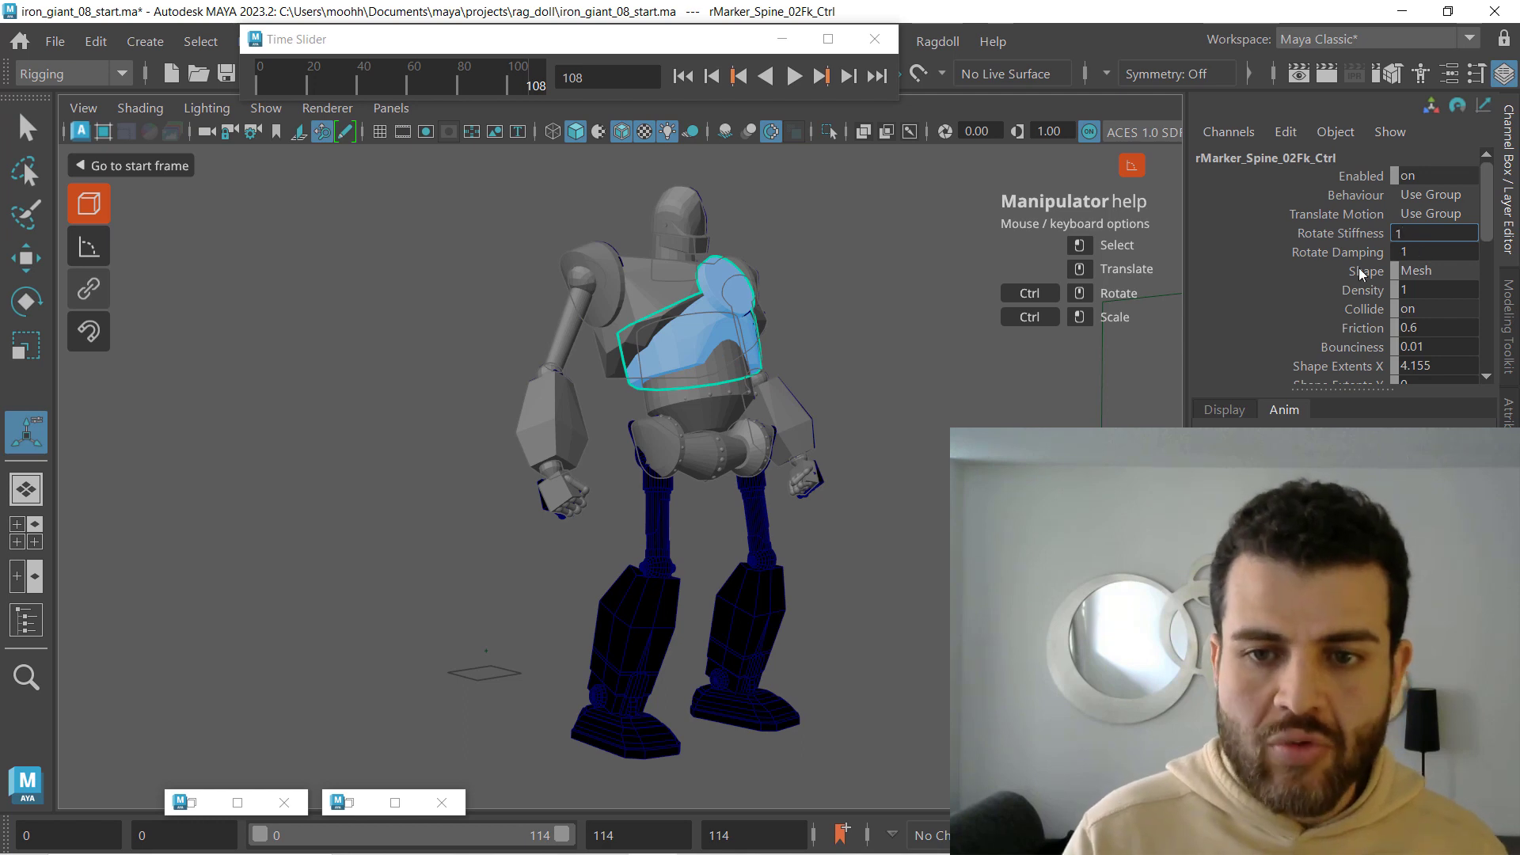
{"action": "key", "text": "Return"}
- Set the lowest spine marker's (Spine_01Fk) Rotate Stiffness to 1
{"action": "left_click", "coordinate": [708, 395]}
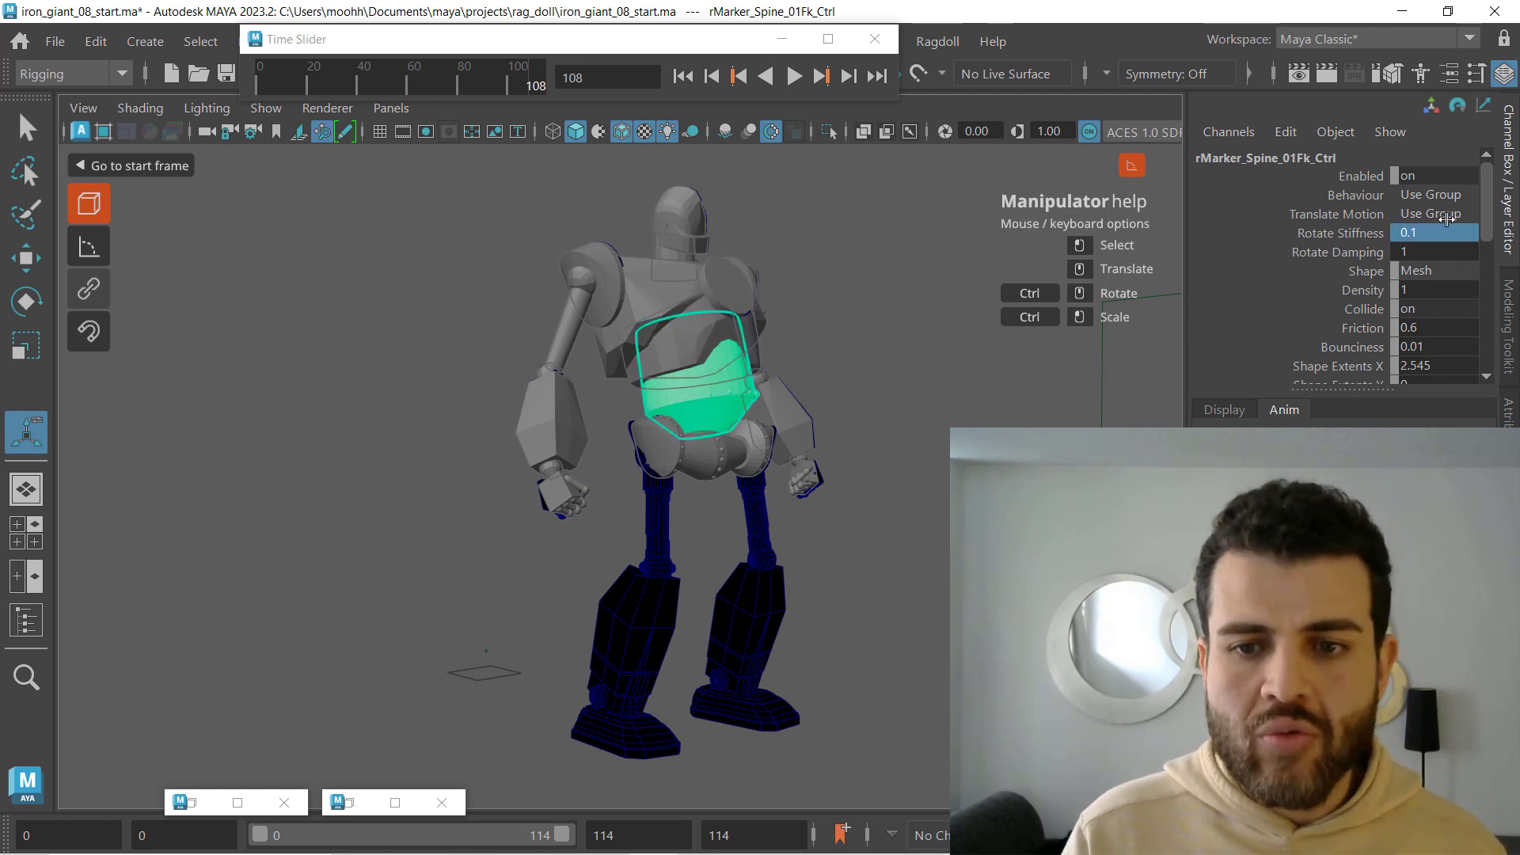
{"action": "double_click", "coordinate": [1440, 235]}
{"action": "type", "text": "2"}
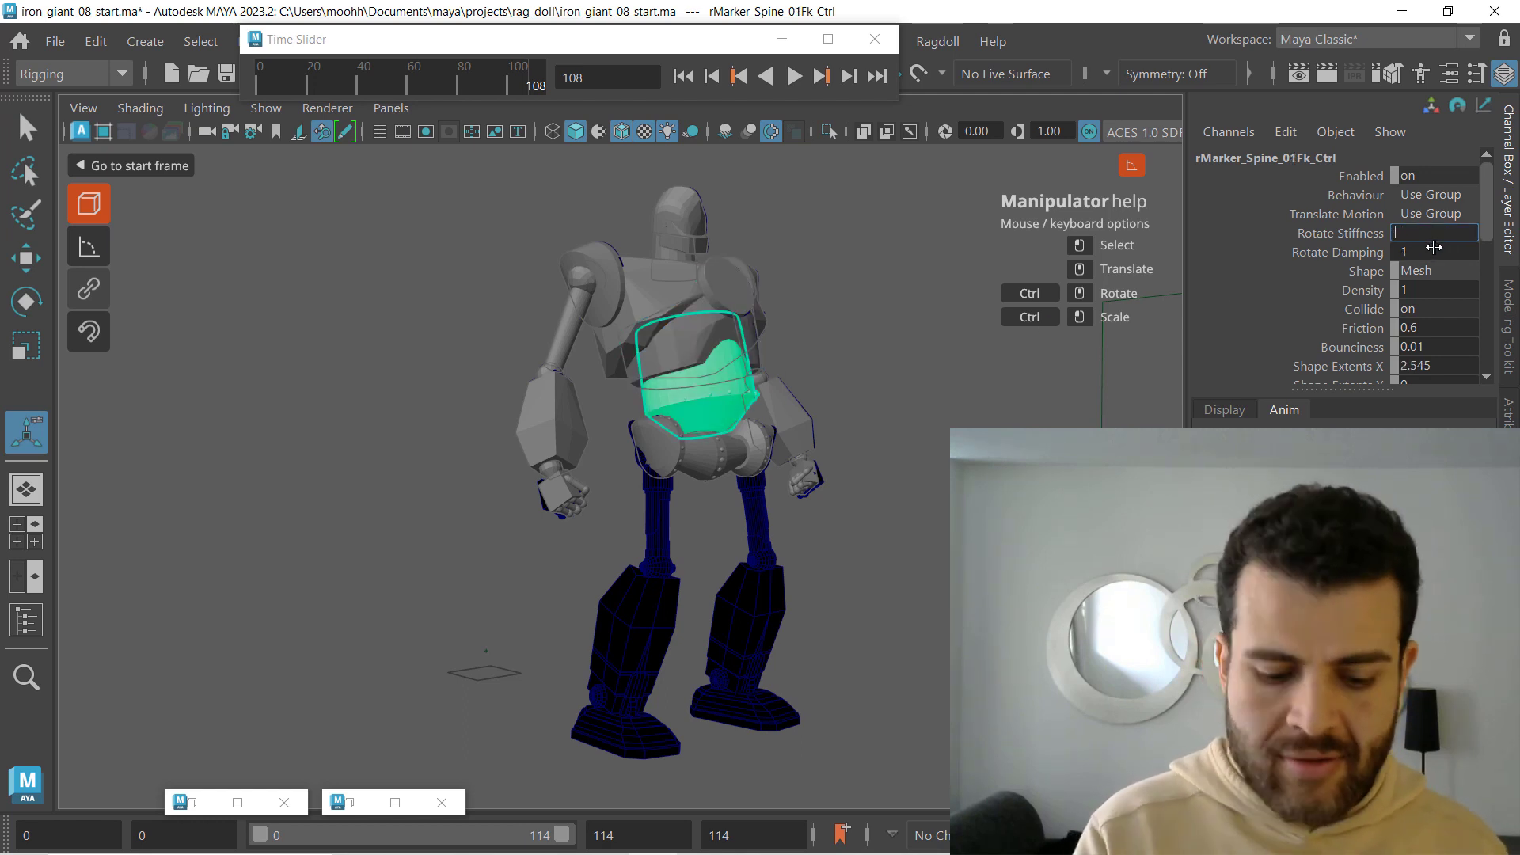
{"action": "key", "text": "Return"}
- Raise the upper chest marker's (Spine_TopIk) Rotate Stiffness to 5
{"action": "left_click", "coordinate": [637, 299]}
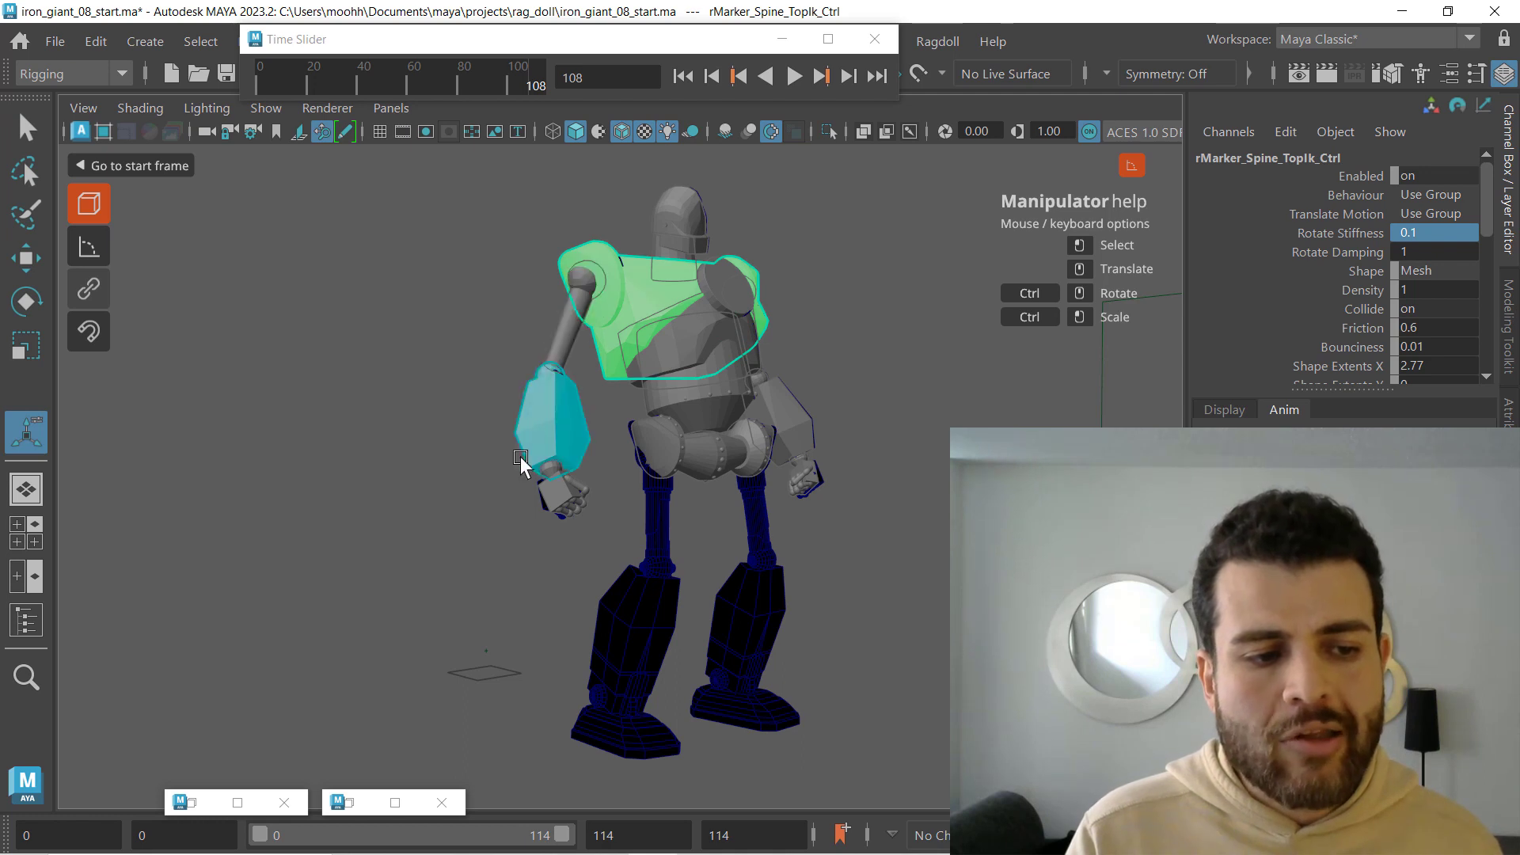
{"action": "double_click", "coordinate": [1416, 238]}
{"action": "type", "text": "1"}
{"action": "key", "text": "Return"}
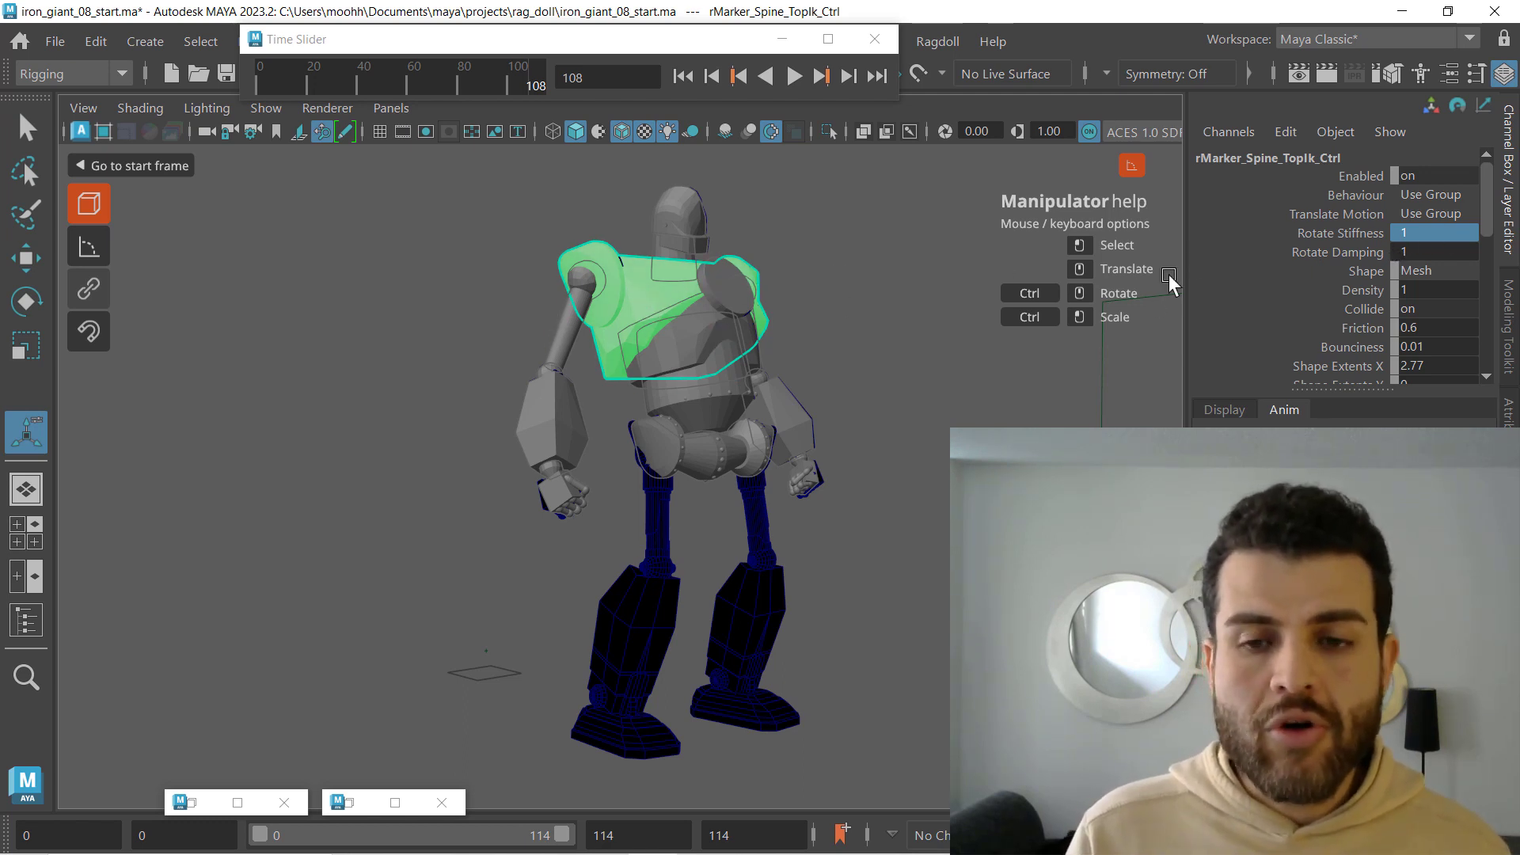
{"action": "middle_click_drag", "start_coordinate": [1413, 239], "coordinate": [1442, 257]}
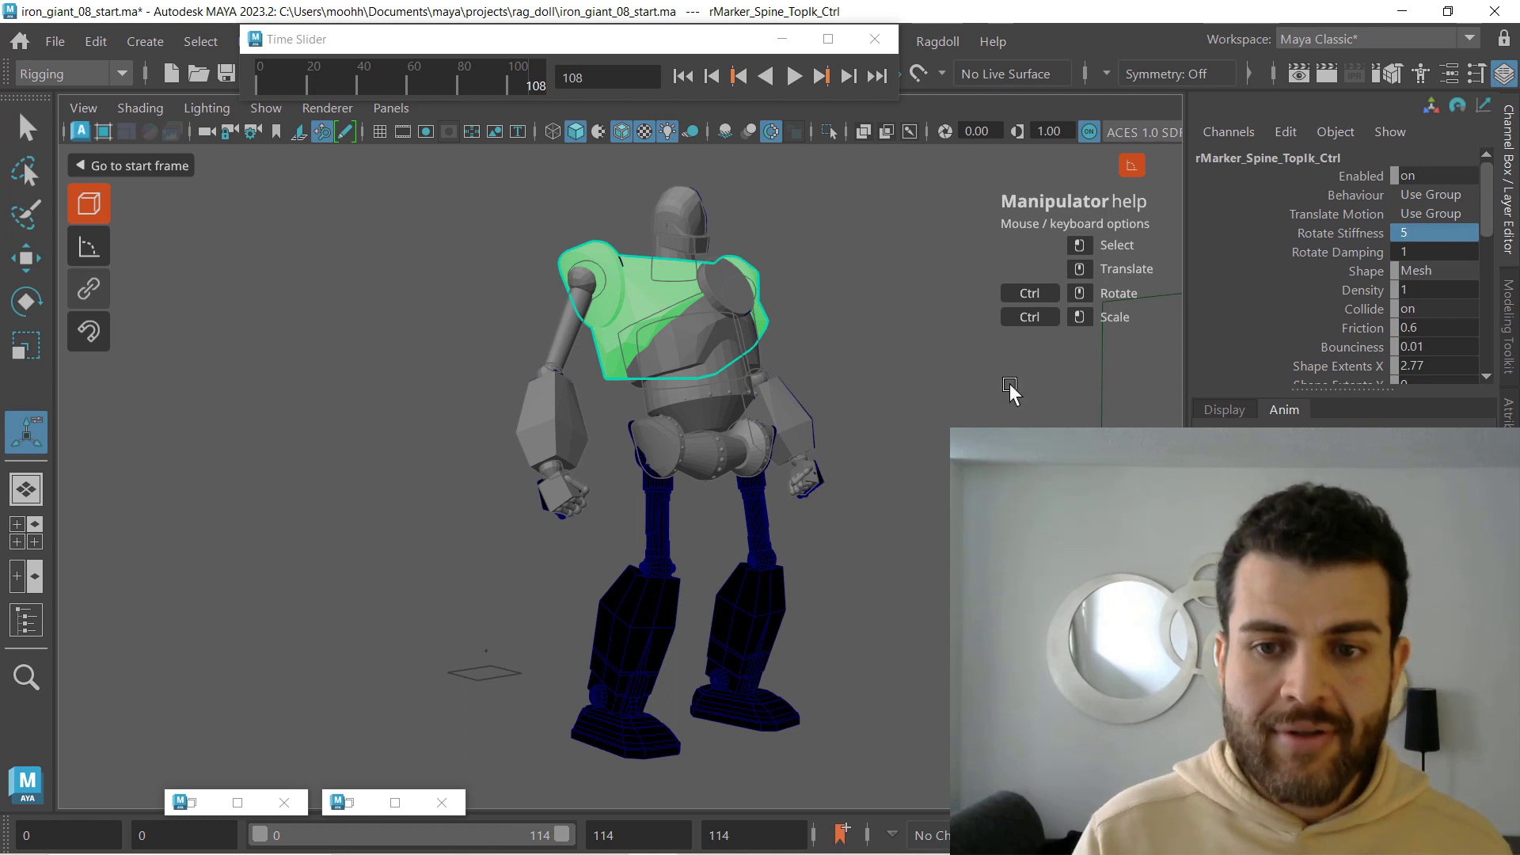
- Set the middle spine marker's (Spine_02Fk) Rotate Stiffness to 3 and select the lowest spine marker (Spine_01Fk)
{"action": "left_click", "coordinate": [698, 355]}
{"action": "left_click", "coordinate": [1413, 233]}
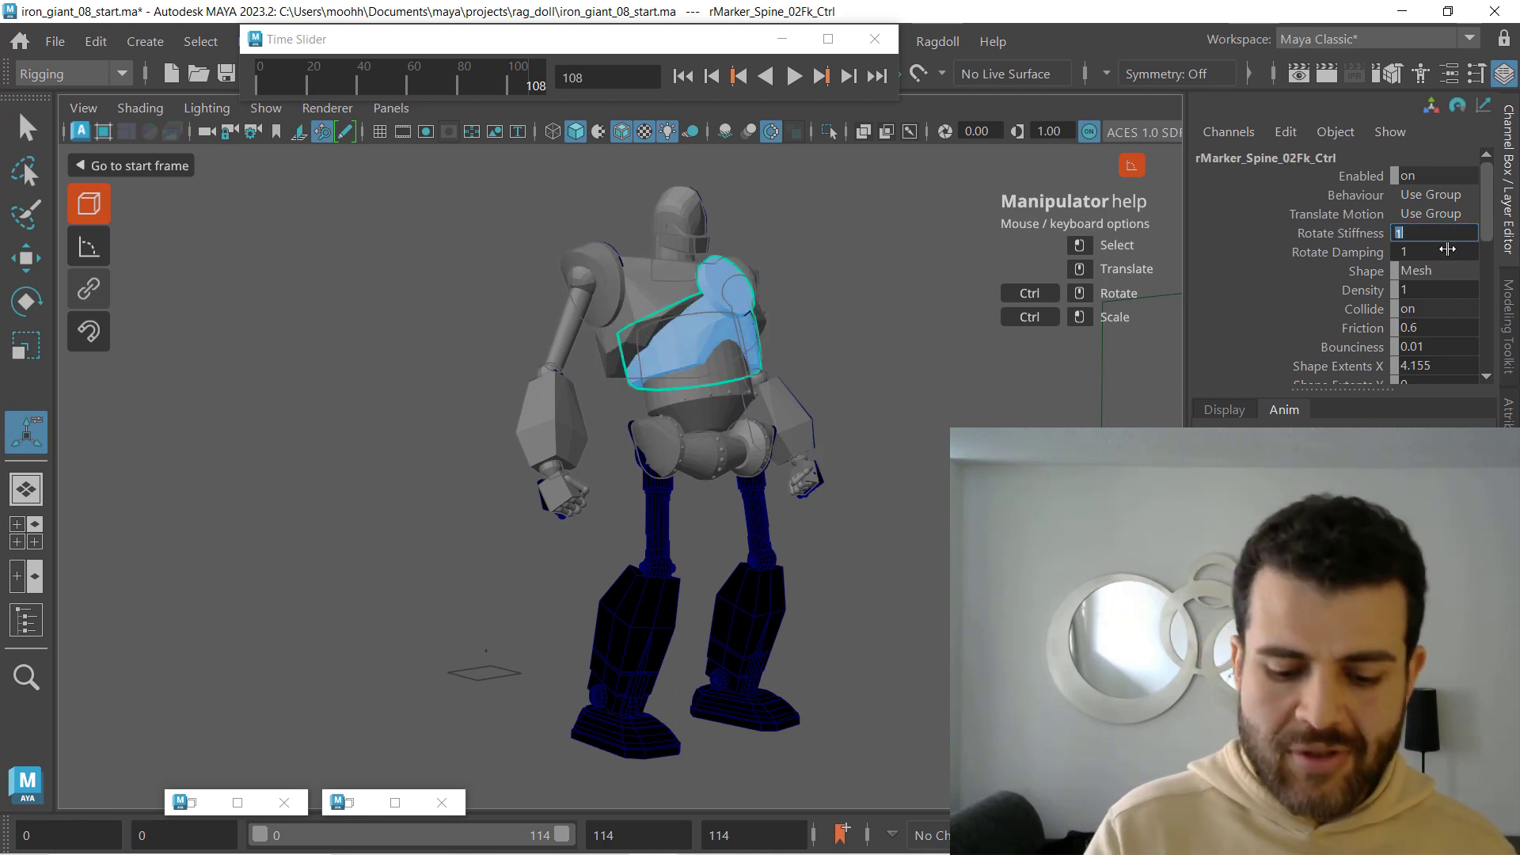
{"action": "type", "text": "3"}
{"action": "key", "text": "Return"}
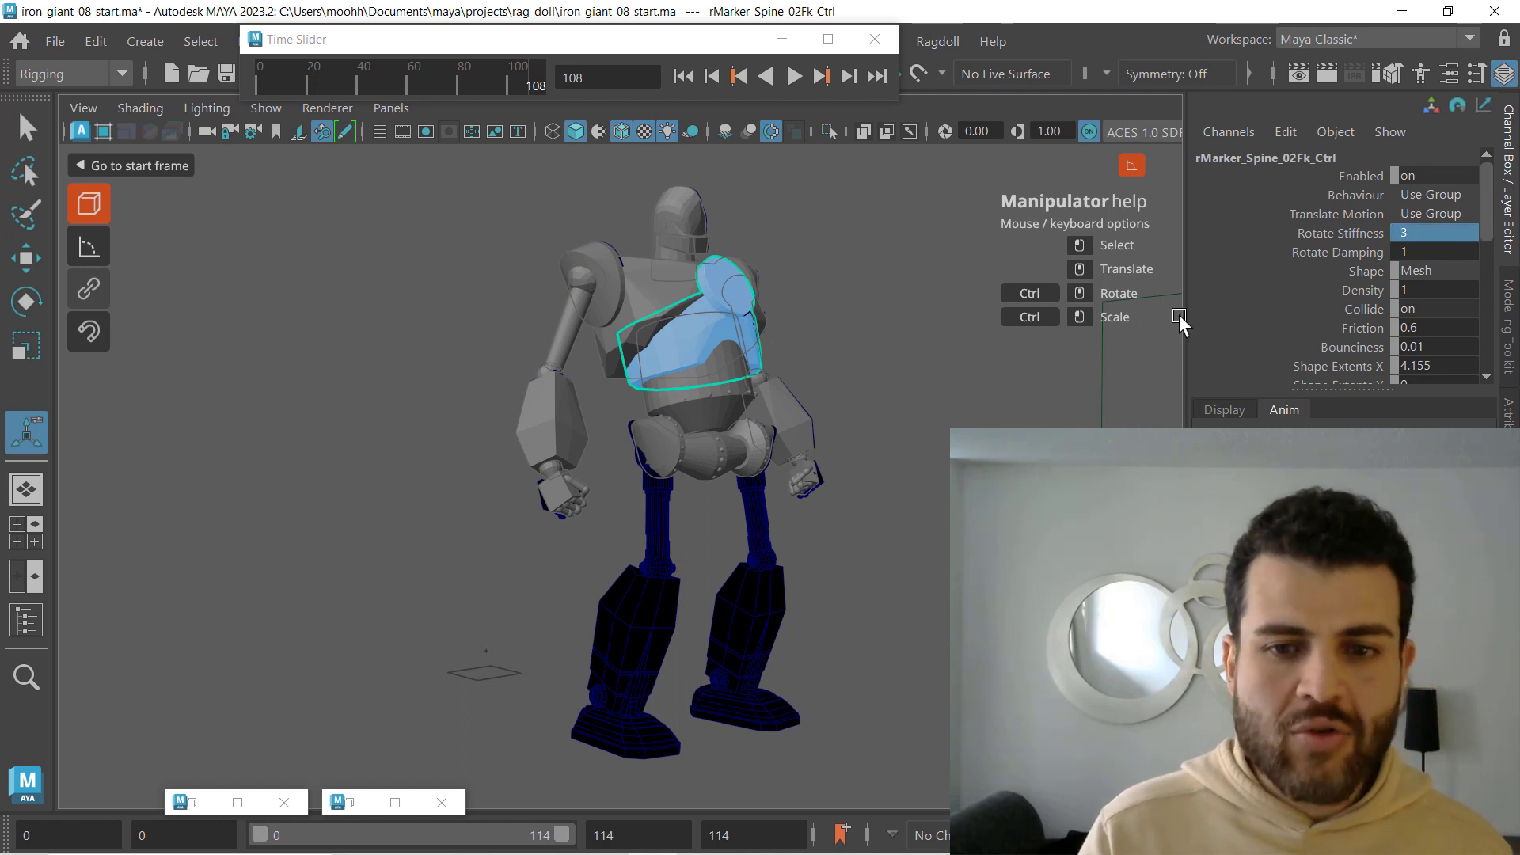
{"action": "left_click", "coordinate": [691, 408]}
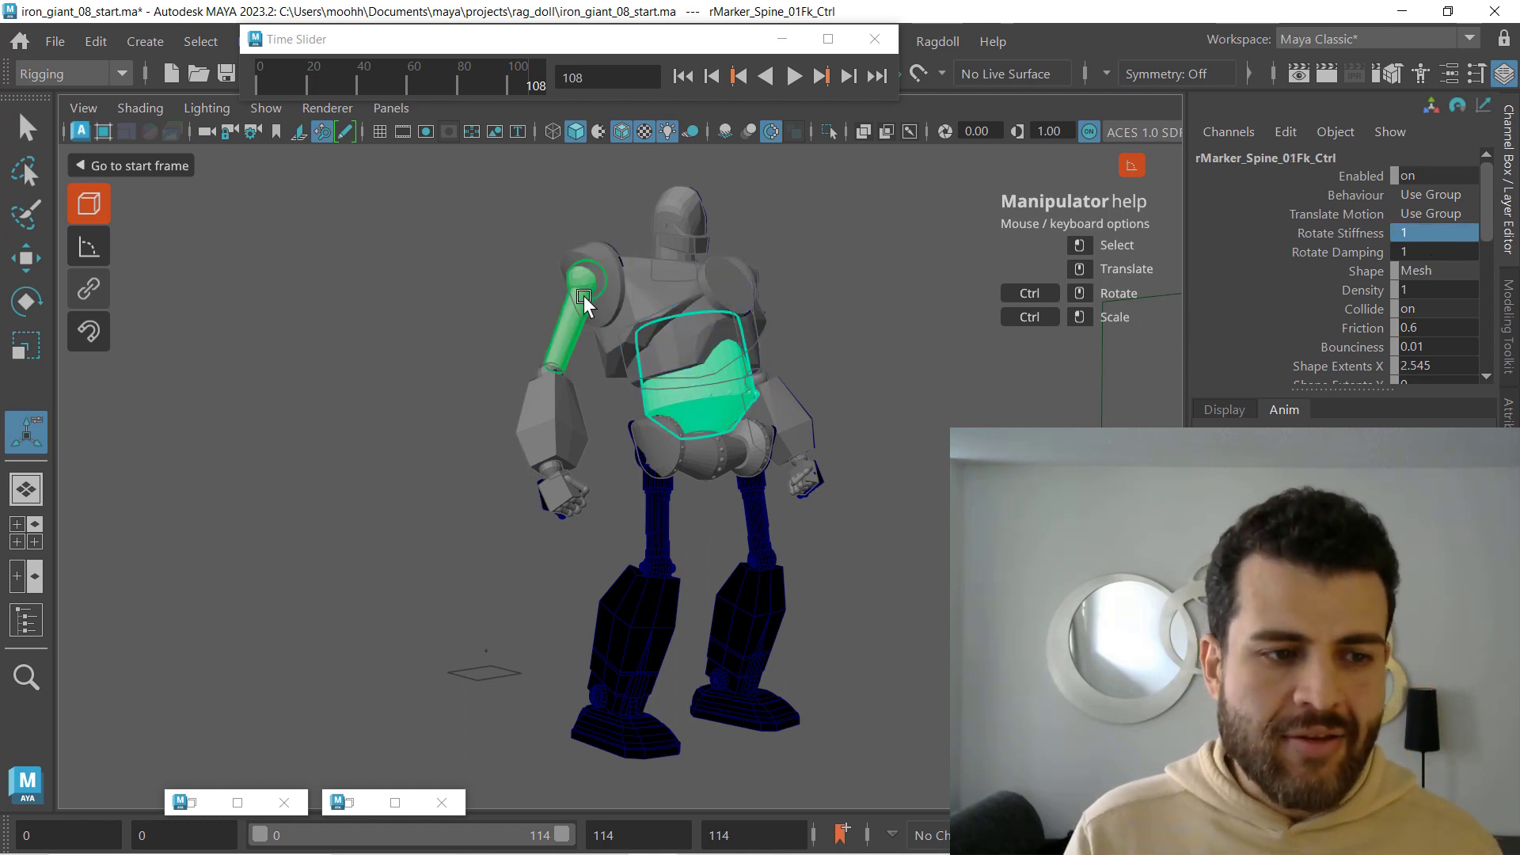
- Open the right shoulder marker's Rotate Stiffness for editing and set the right elbow marker's (r_Arm_ElbowFk) Rotate Stiffness to 5
{"action": "left_click", "coordinate": [562, 331]}
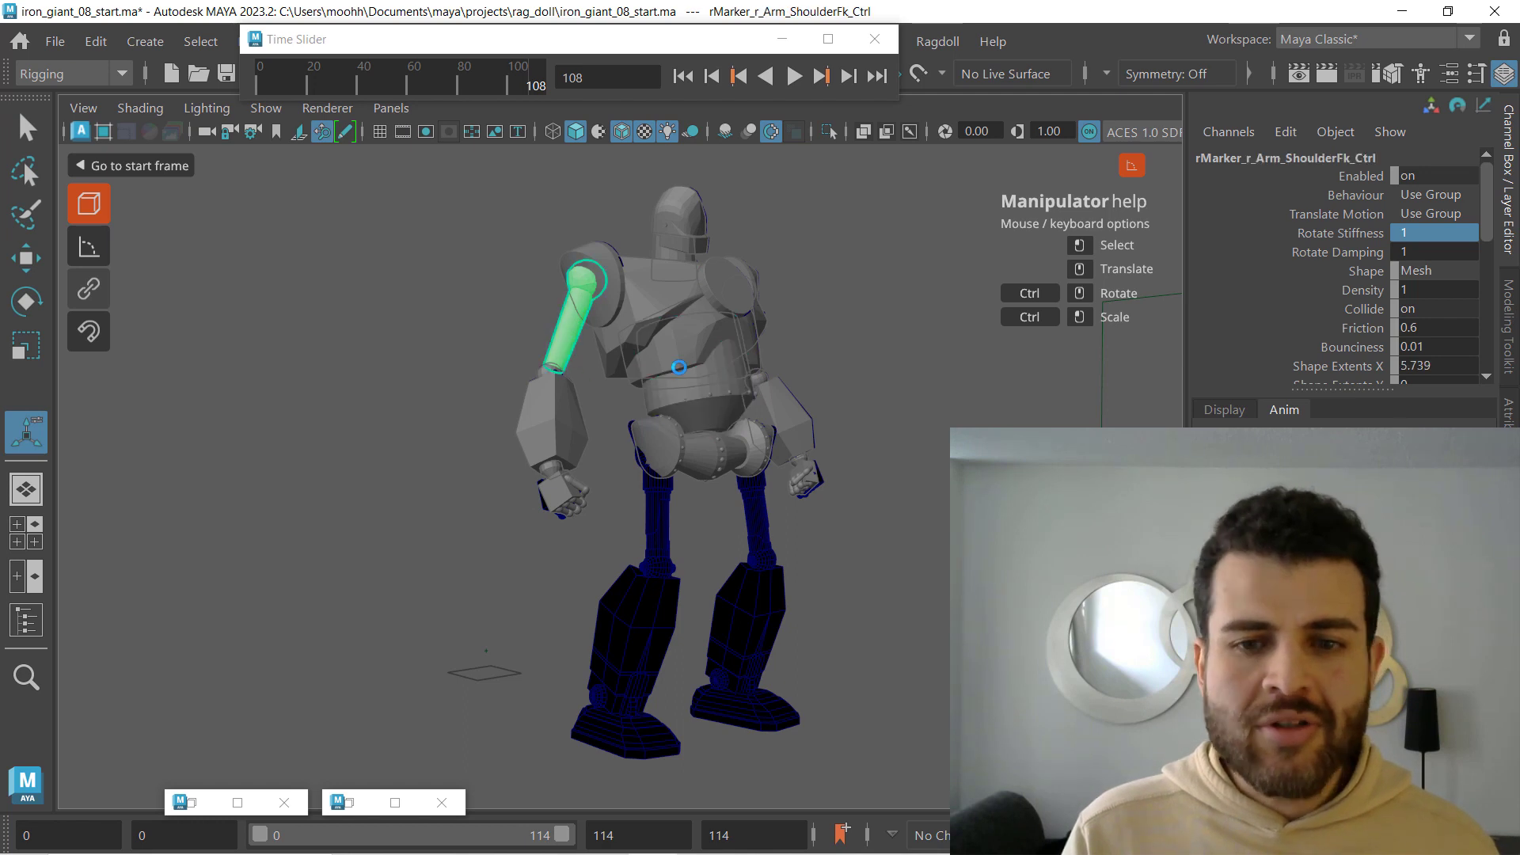
{"action": "double_click", "coordinate": [1429, 237]}
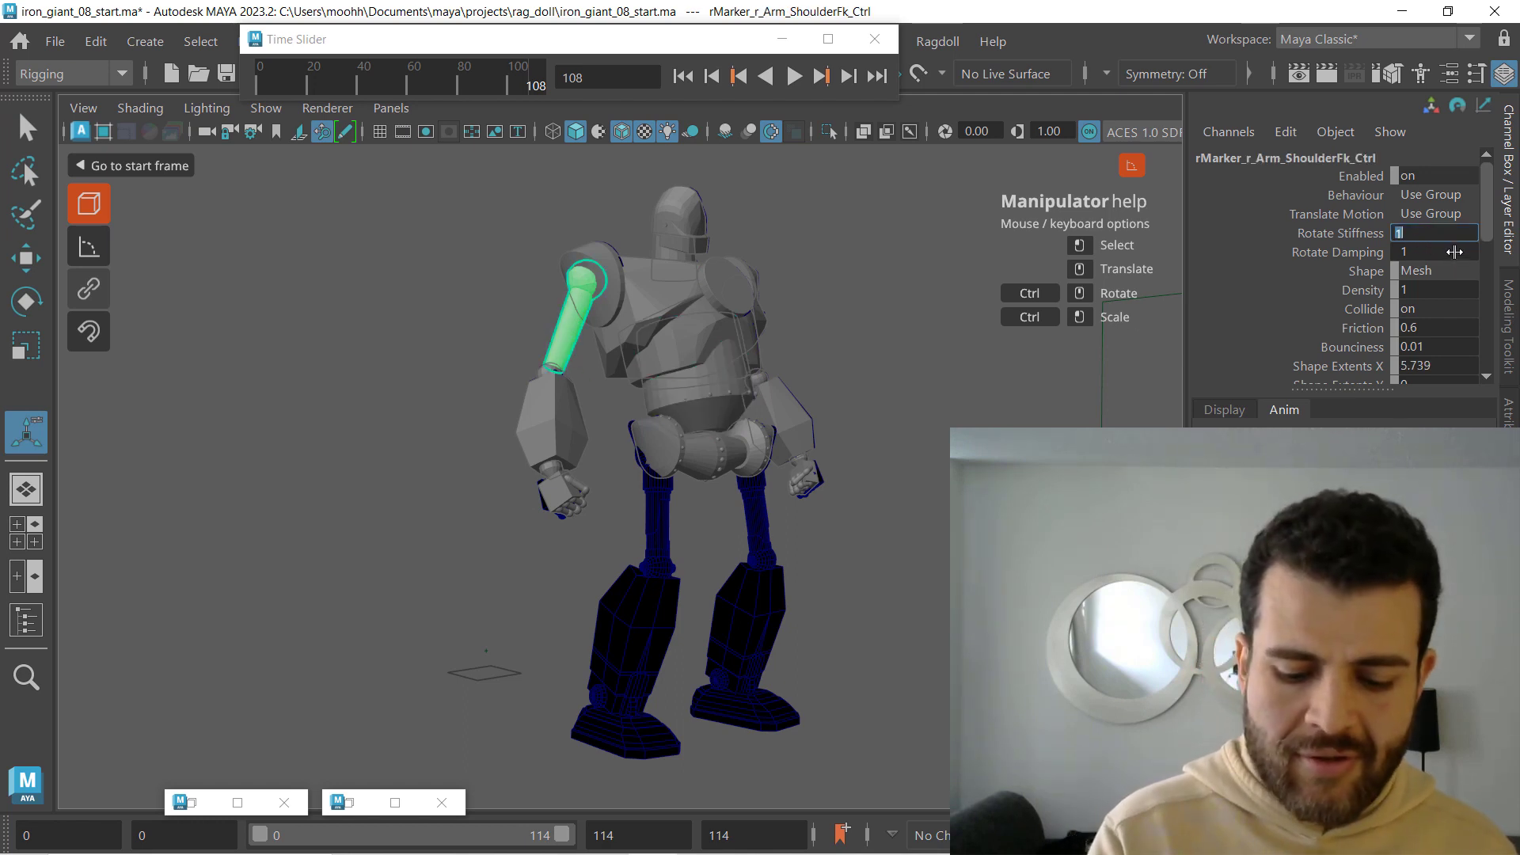
{"action": "left_click", "coordinate": [554, 428]}
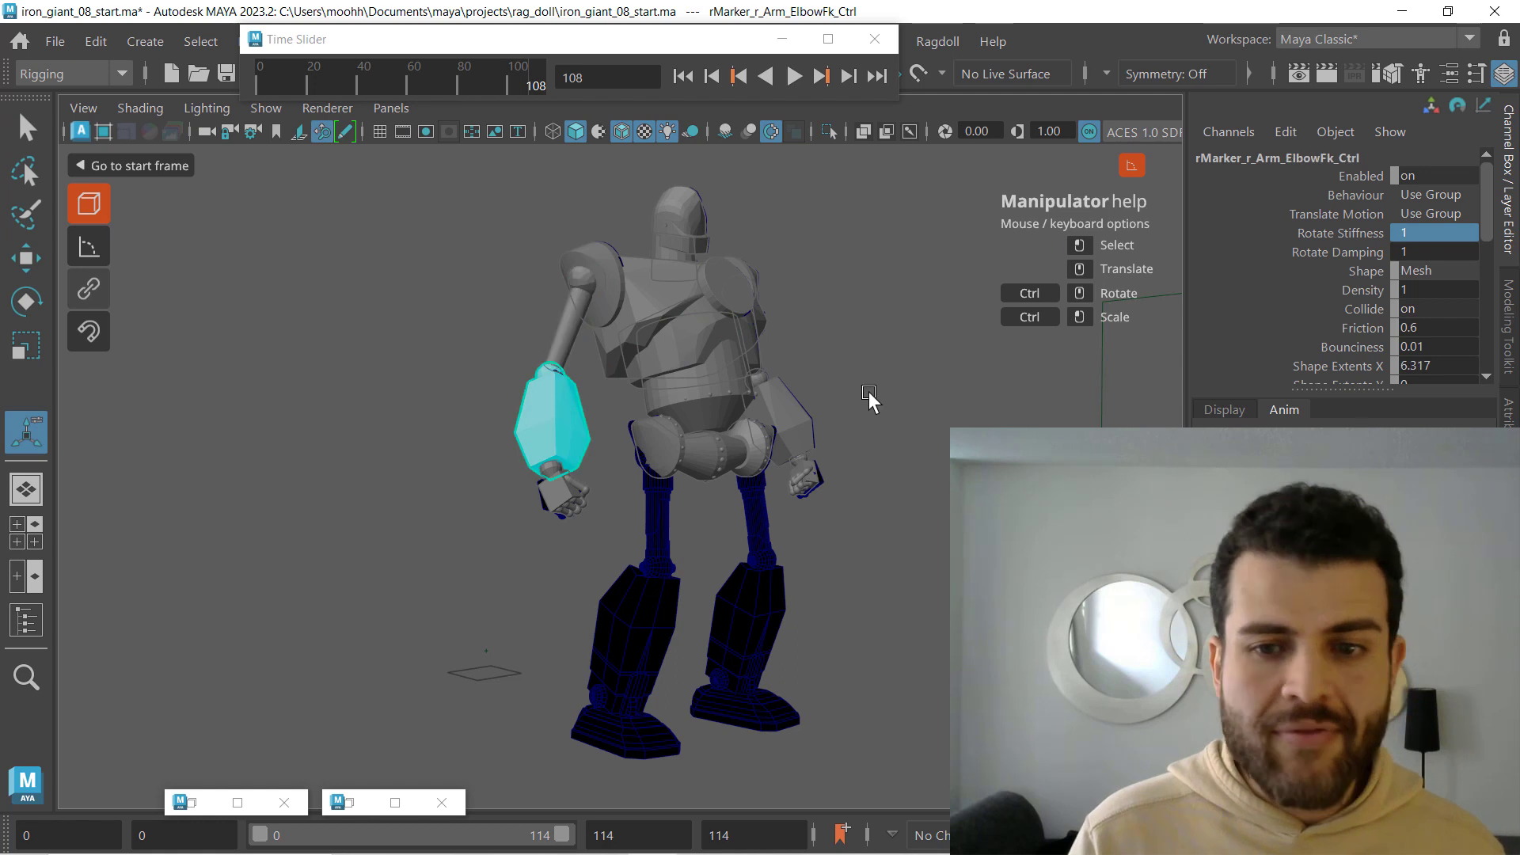
{"action": "double_click", "coordinate": [1429, 235]}
{"action": "key", "text": "Return"}
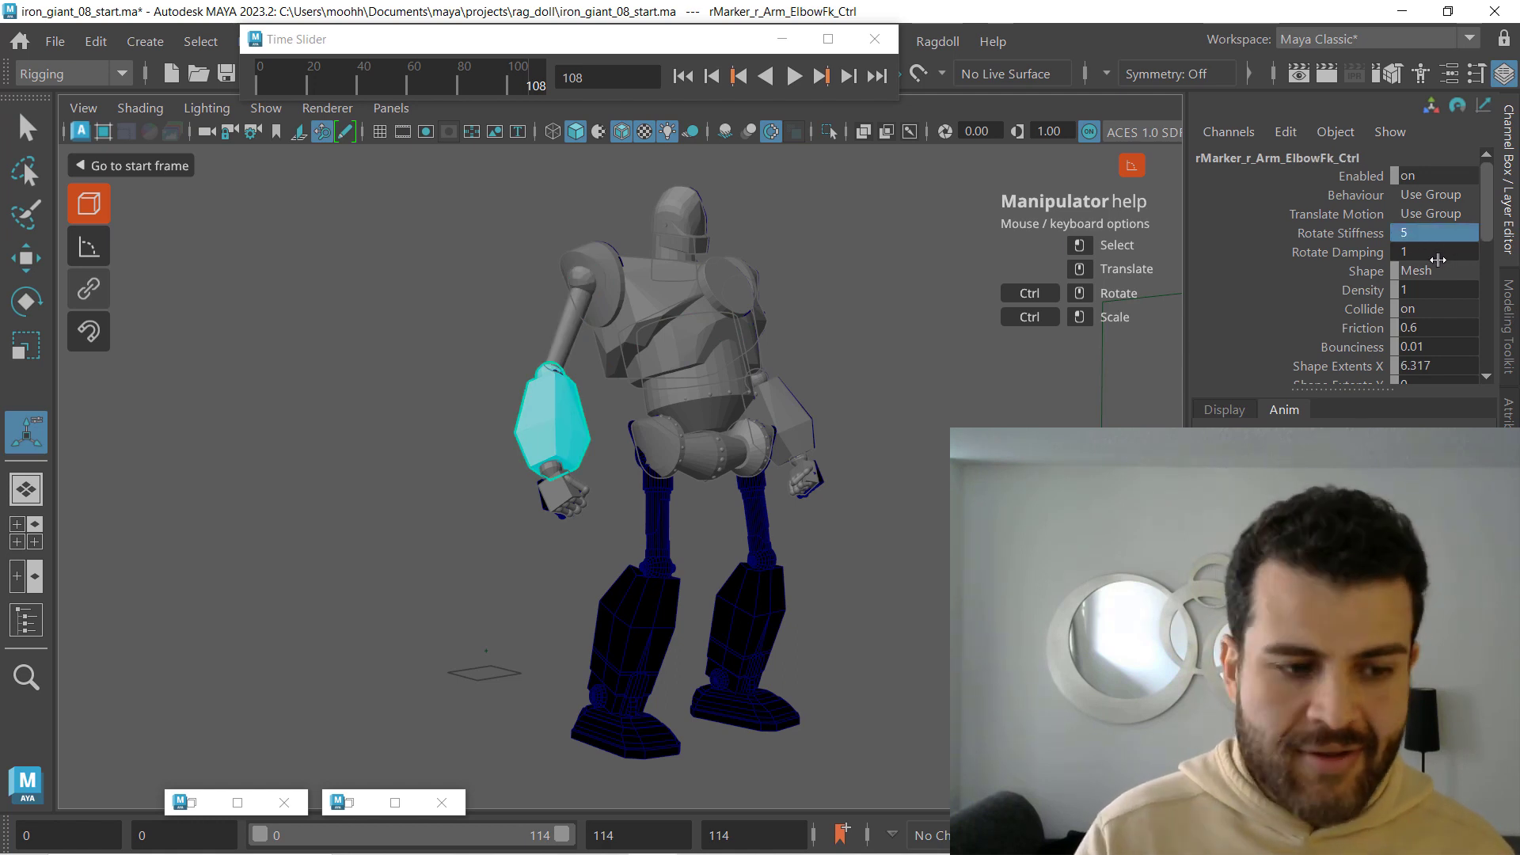
- Select the right wrist marker, rewind to frame 0, play the simulation with the stiffer markers, and stop at frame 65
{"action": "left_click", "coordinate": [554, 497]}
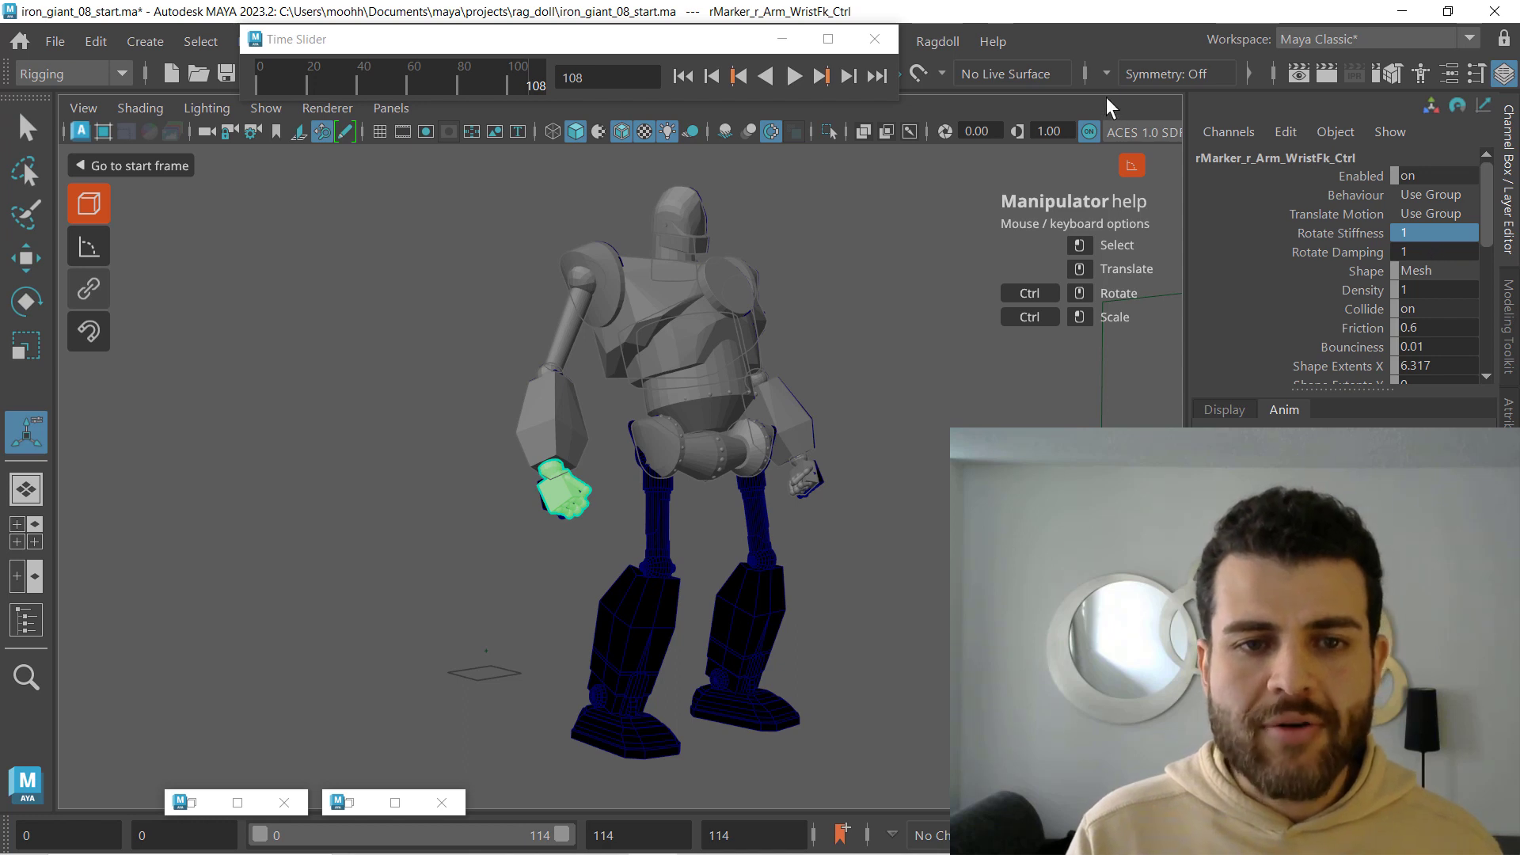
{"action": "left_click", "coordinate": [679, 77]}
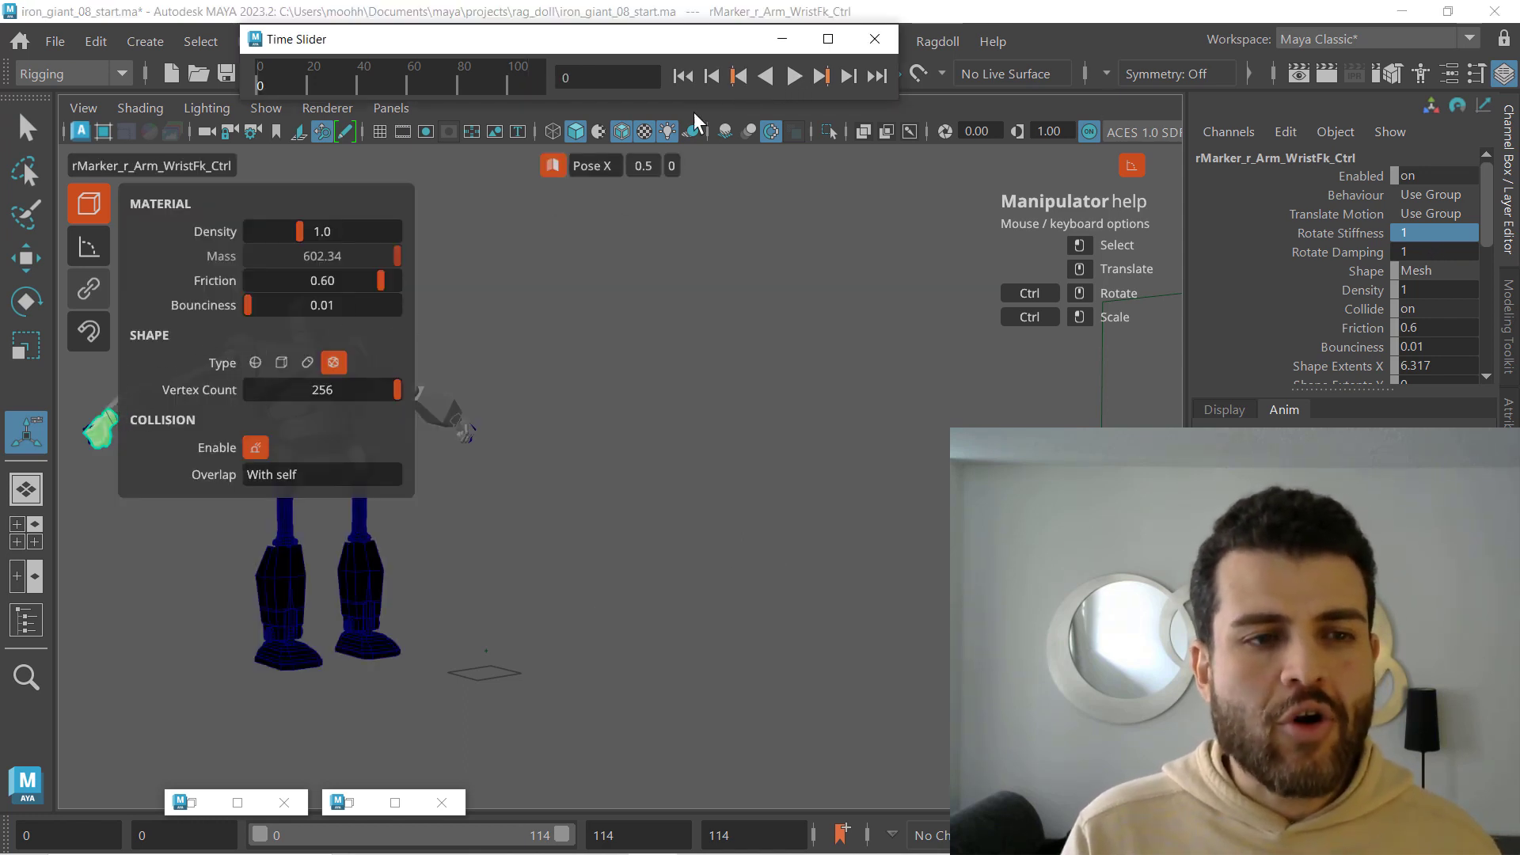
{"action": "left_click", "coordinate": [794, 76]}
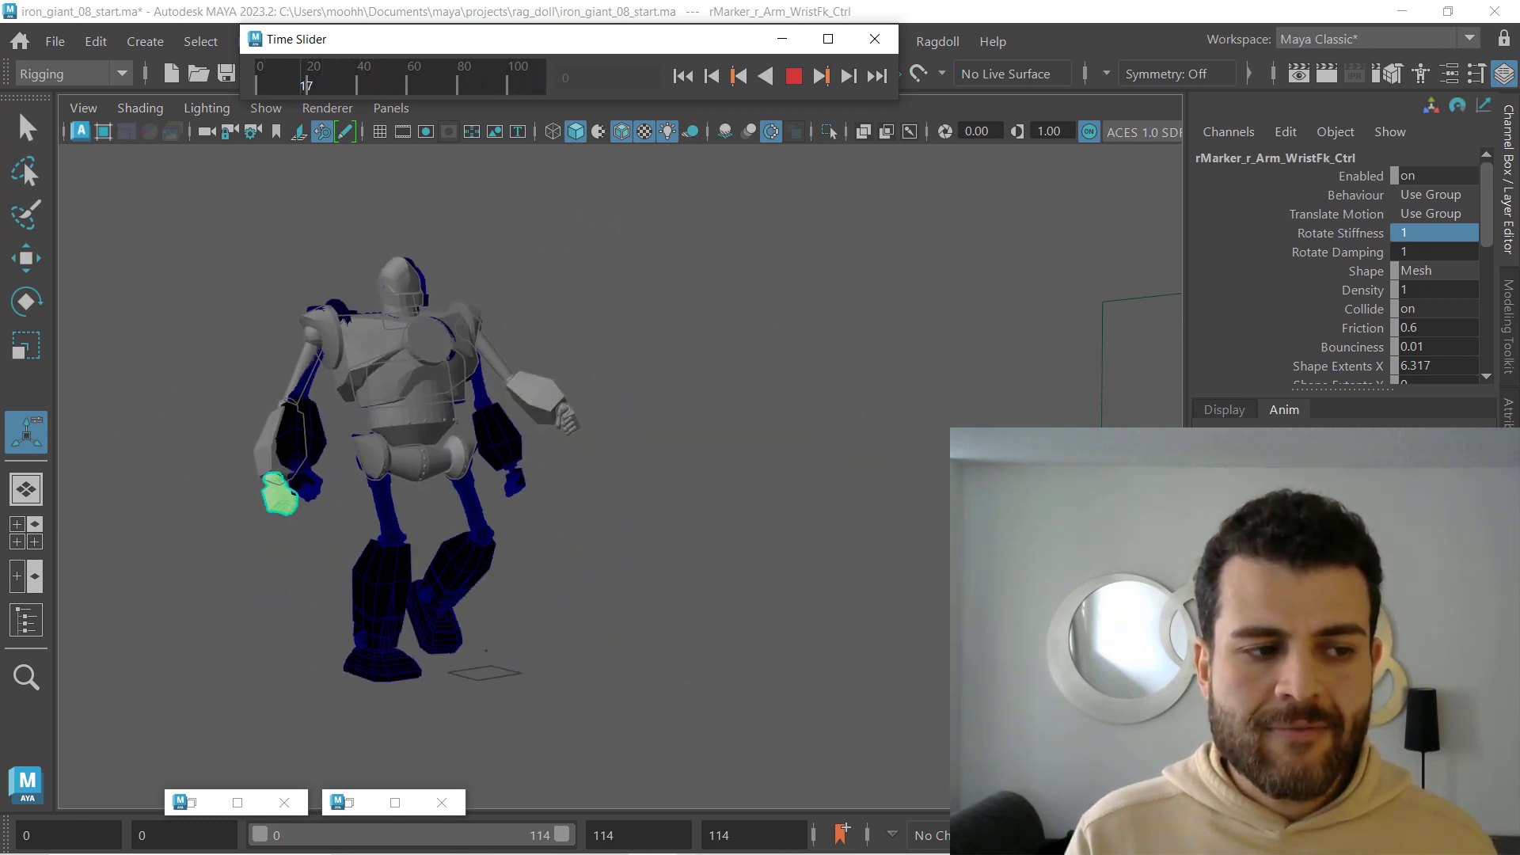
{"action": "left_click", "coordinate": [792, 76]}
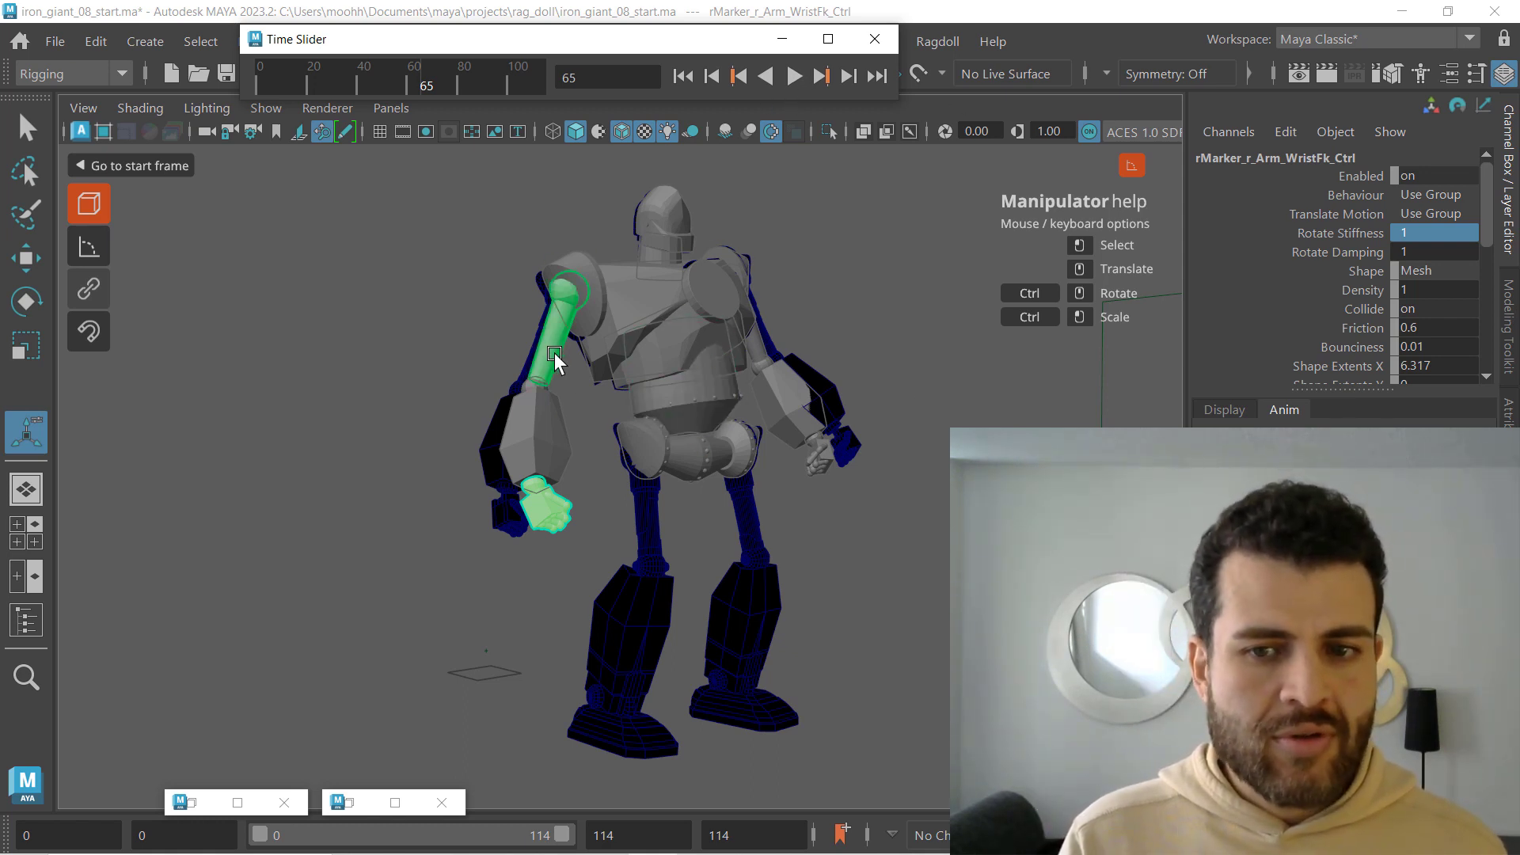
- Open the right elbow marker's Rotate Stiffness for editing and select the right shoulder marker (r_Arm_ShoulderFk)
{"action": "left_click", "coordinate": [525, 441]}
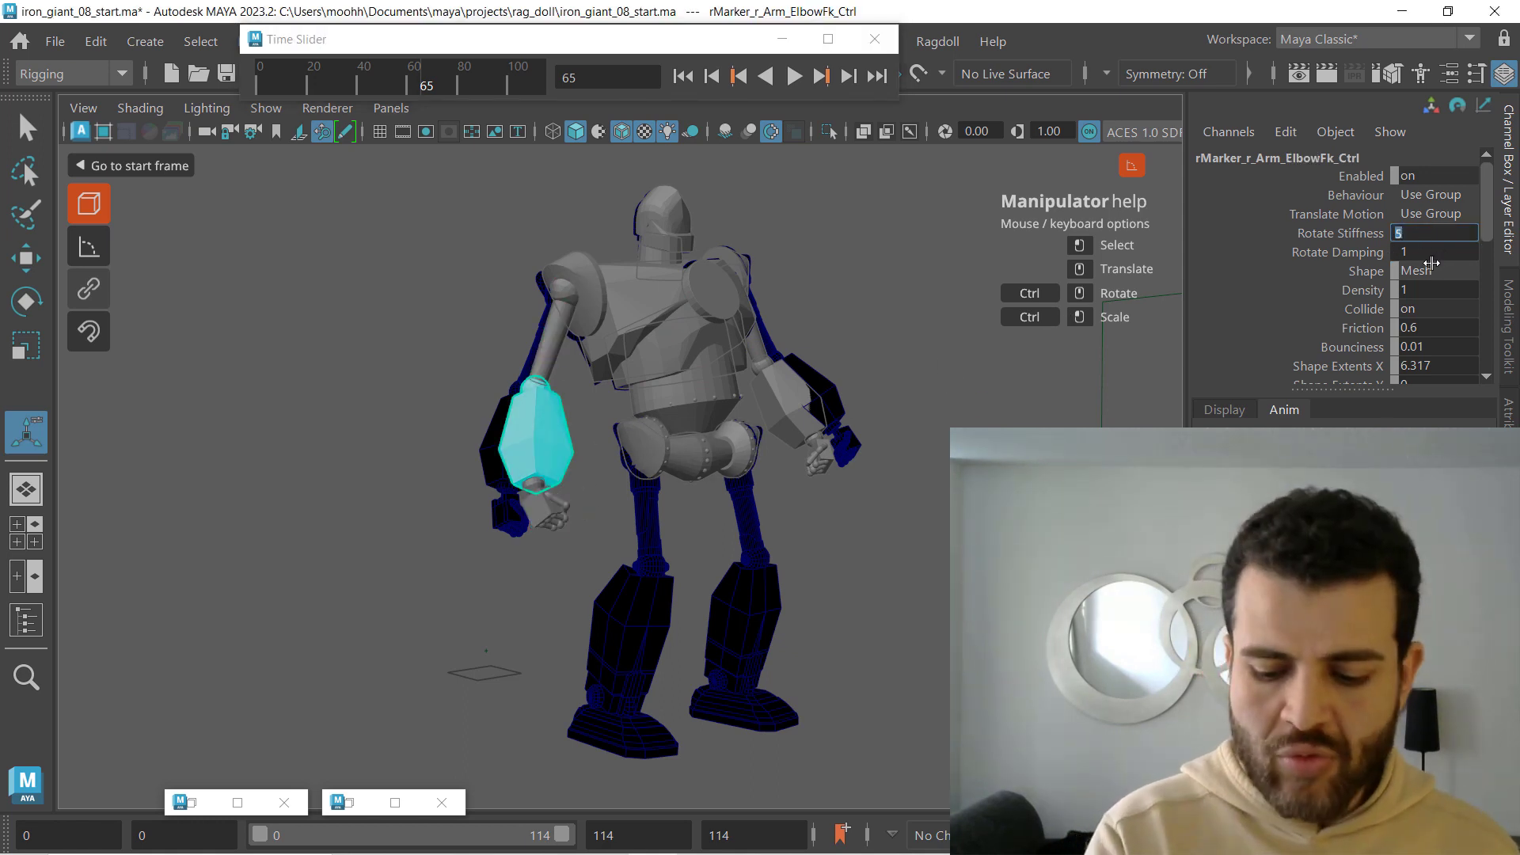
{"action": "left_click", "coordinate": [560, 337]}
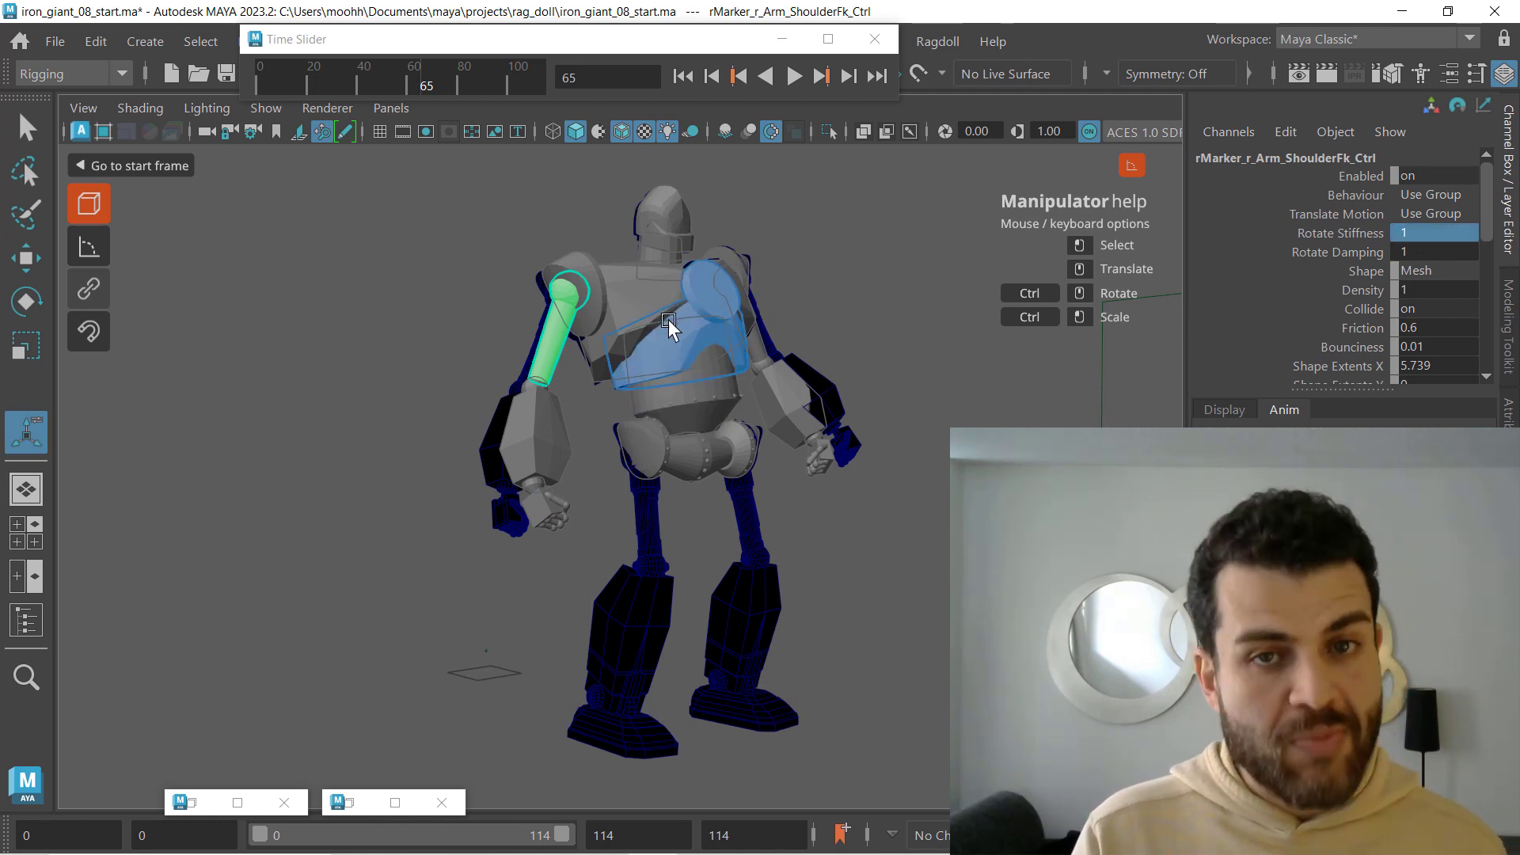
- Set Rotate Stiffness to 0.1 on the three spine markers Spine_01Fk, Spine_02Fk and Spine_TopIk
{"action": "left_click", "coordinate": [690, 413]}
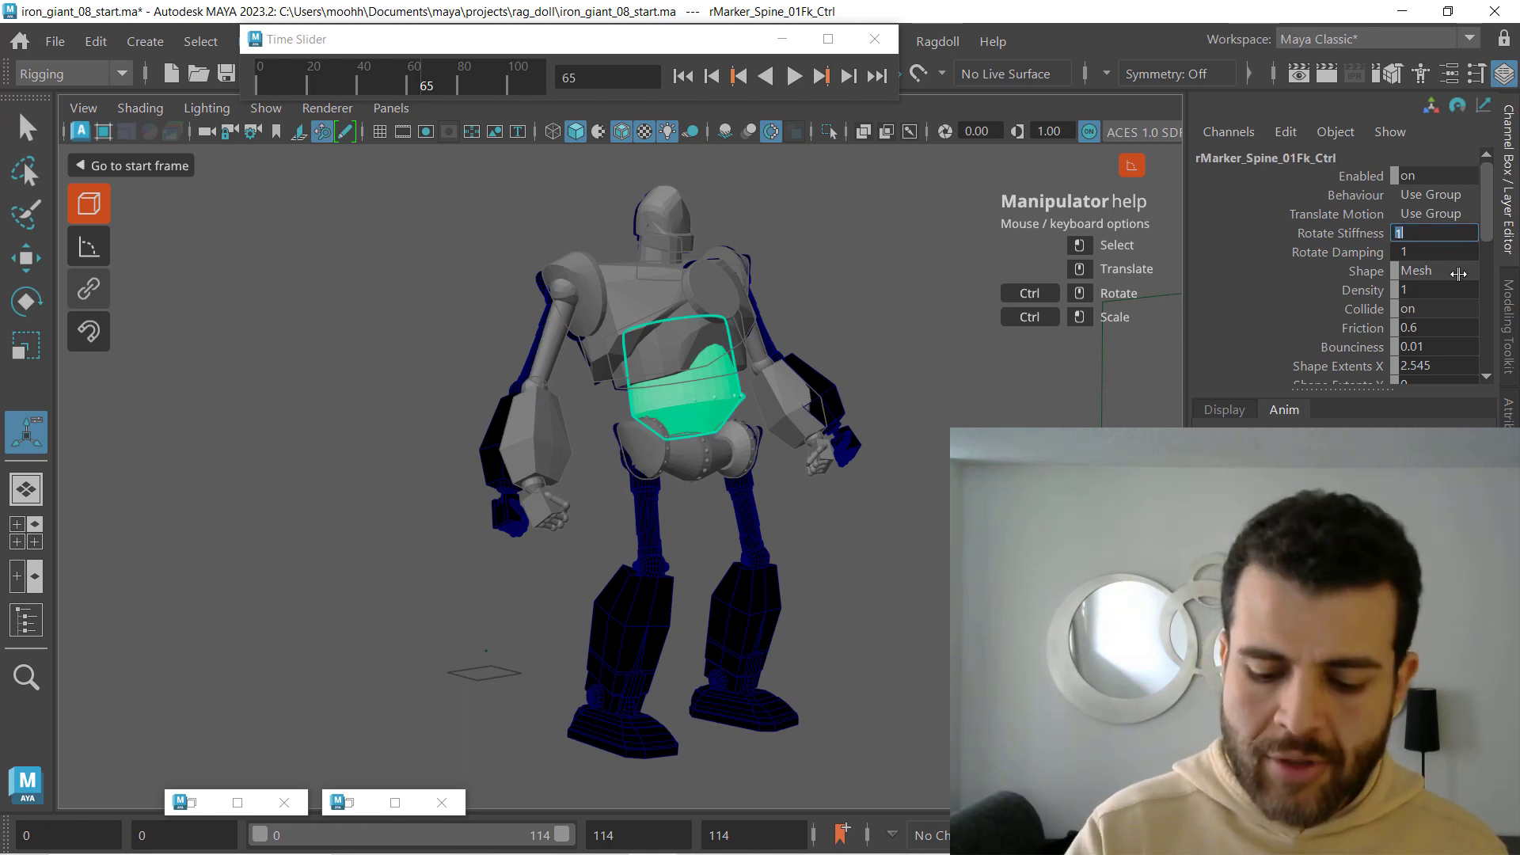
{"action": "left_click", "coordinate": [697, 337]}
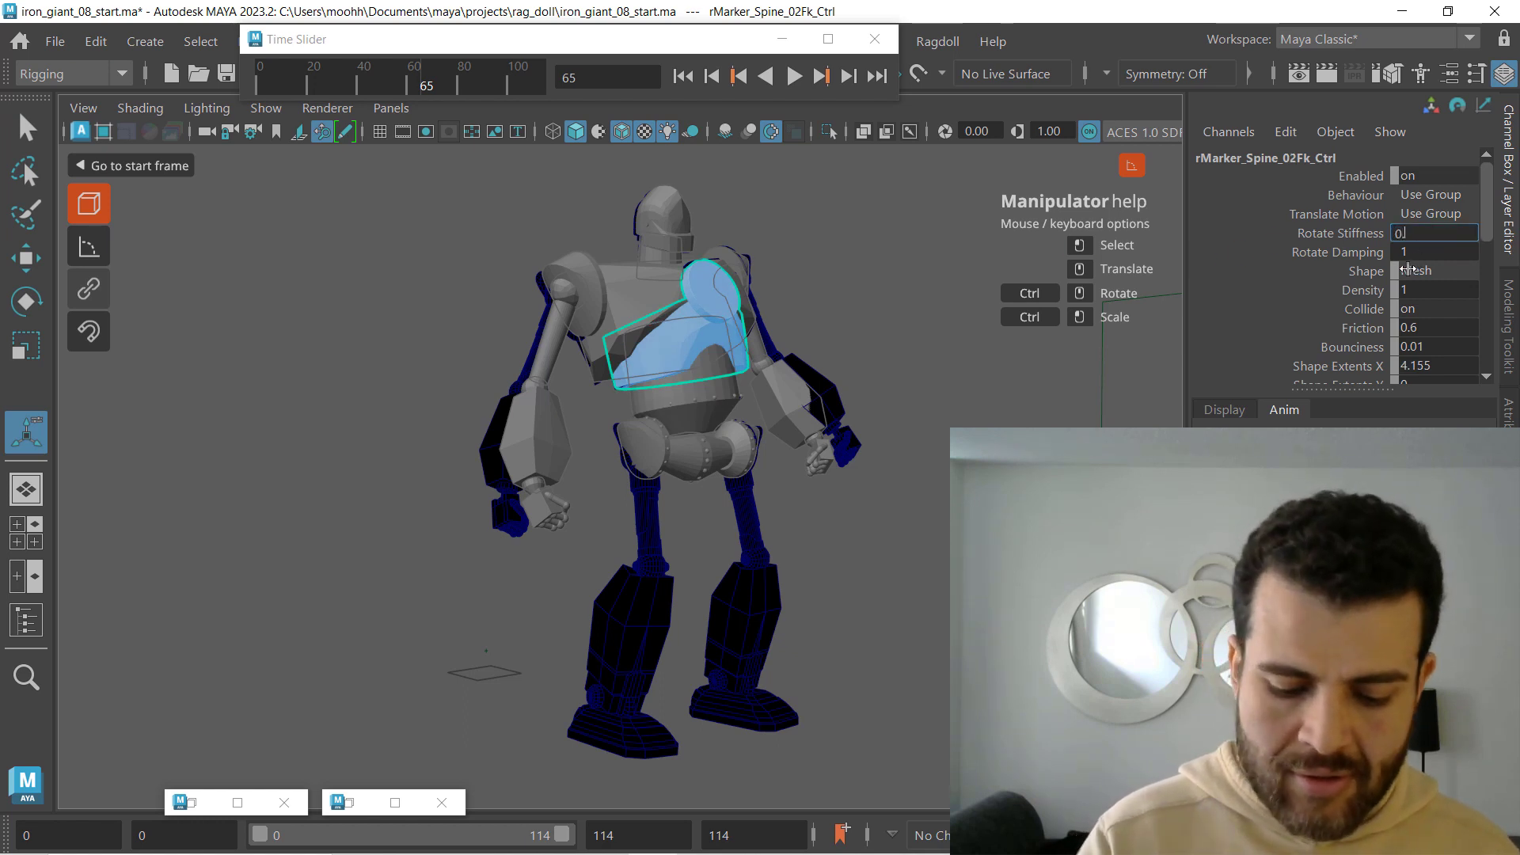
{"action": "key", "text": "Return"}
{"action": "left_click", "coordinate": [631, 288]}
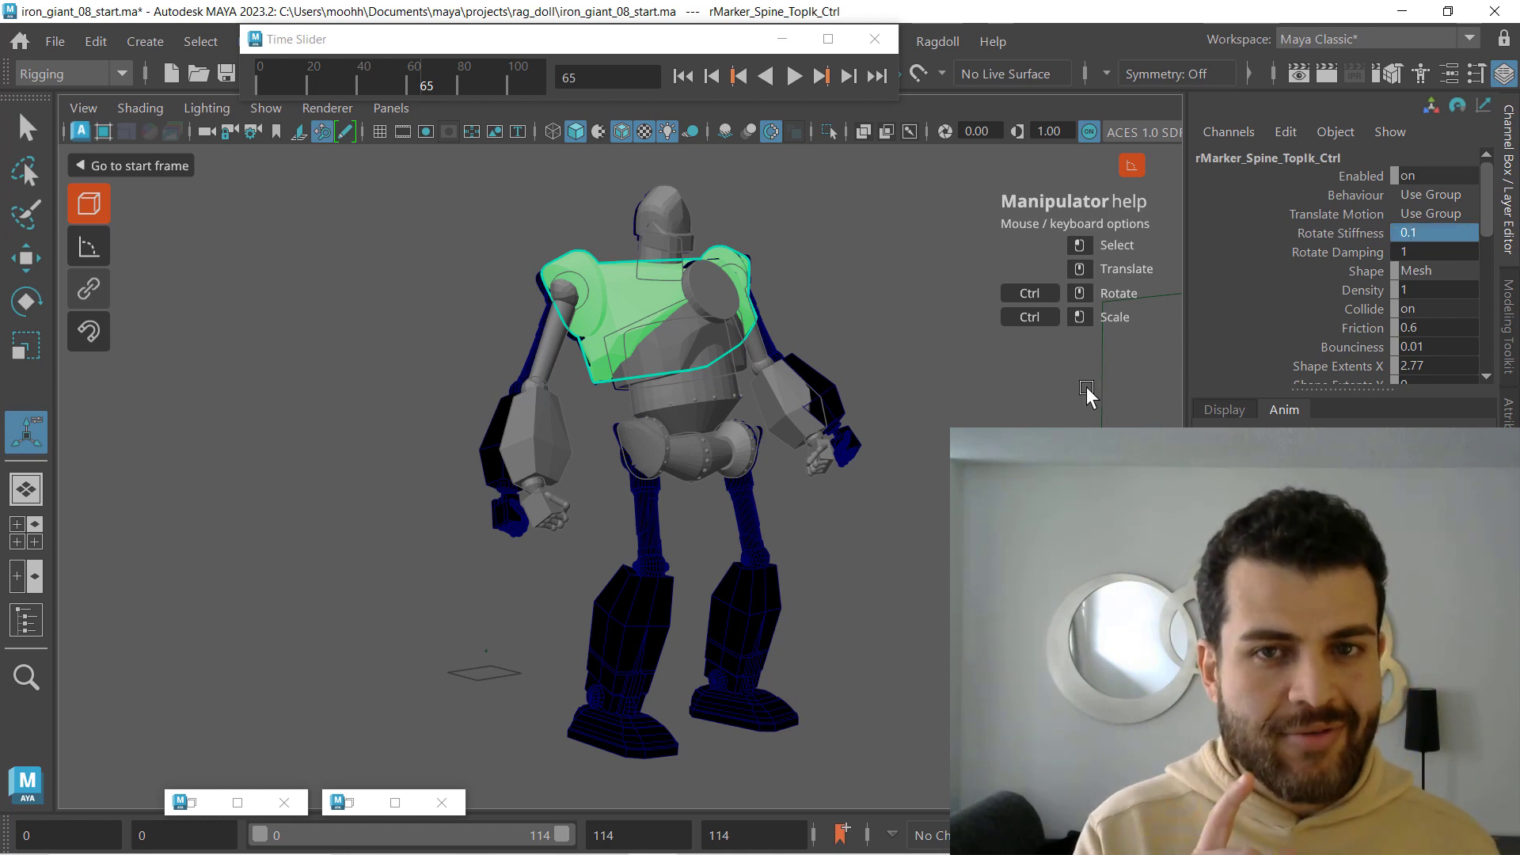
- Set Rotate Damping to 3 on the Spine_01Fk marker, 5 on Spine_02Fk and 7 on Spine_TopIk
{"action": "left_click", "coordinate": [686, 403]}
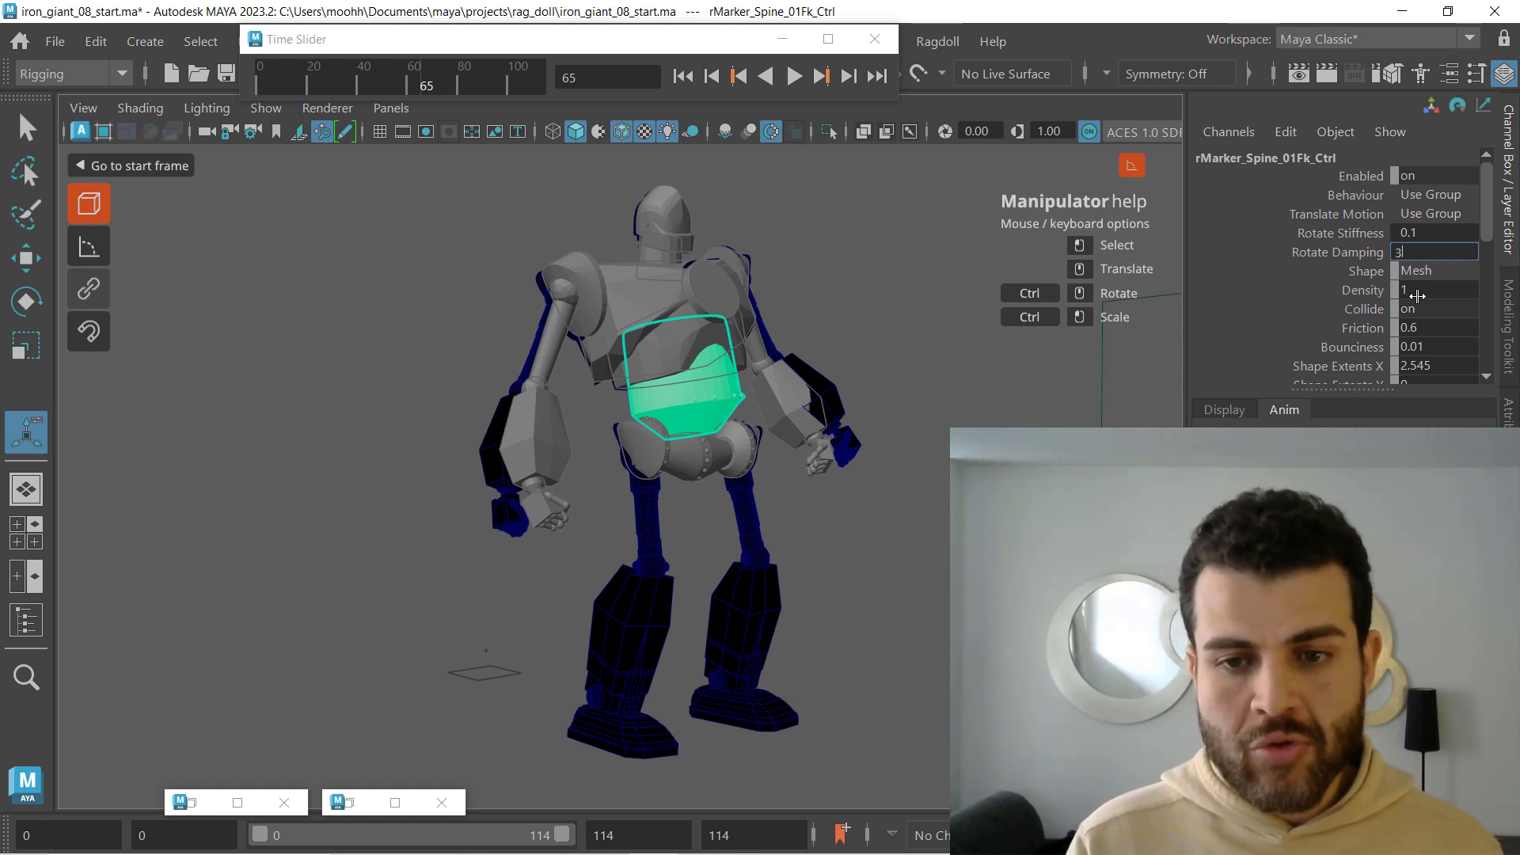
{"action": "left_click", "coordinate": [696, 348]}
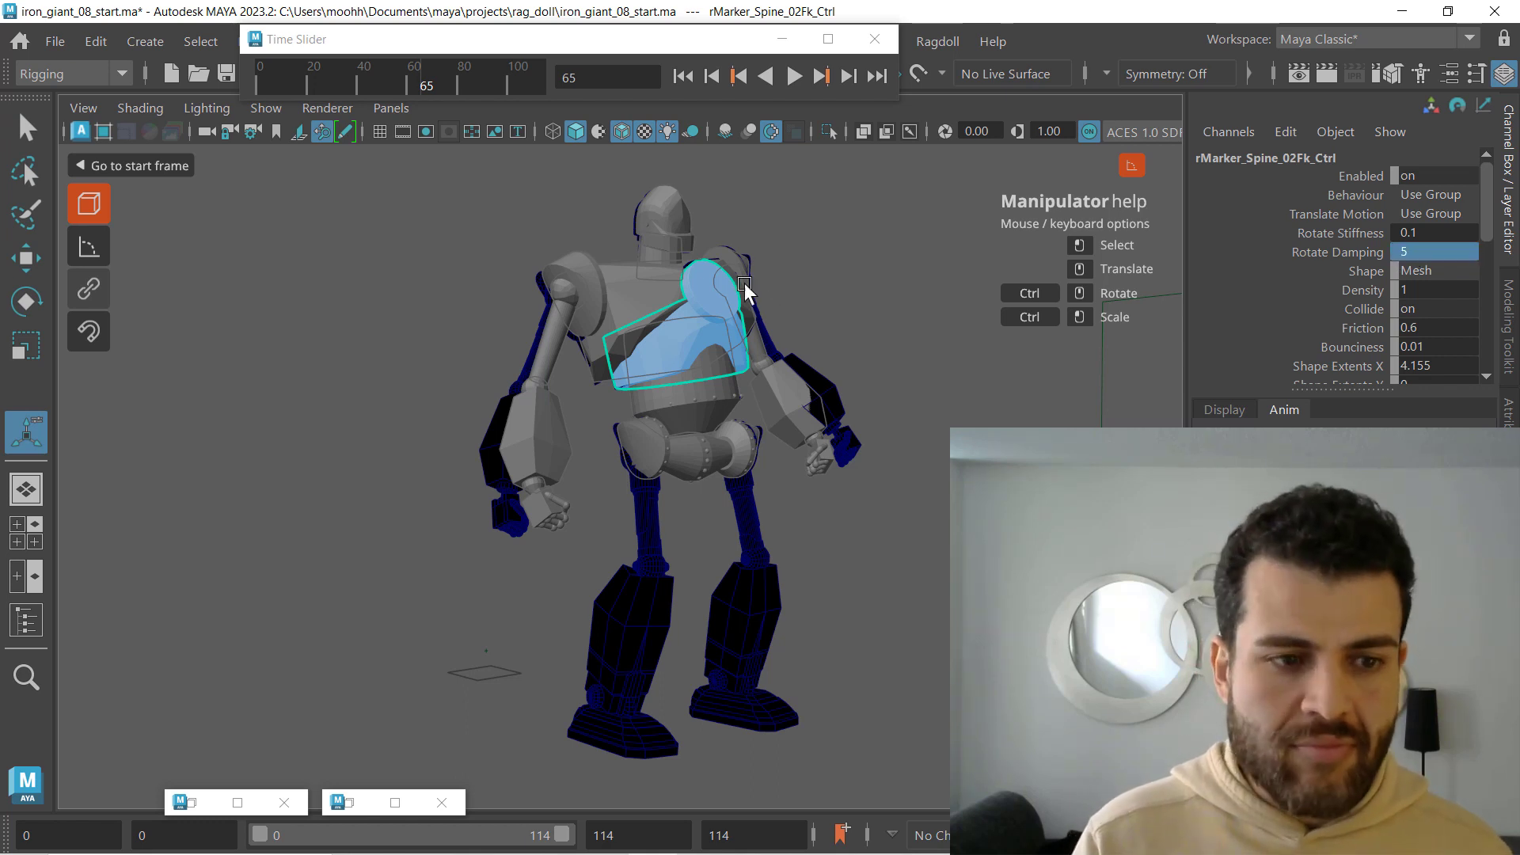
{"action": "left_click", "coordinate": [624, 301]}
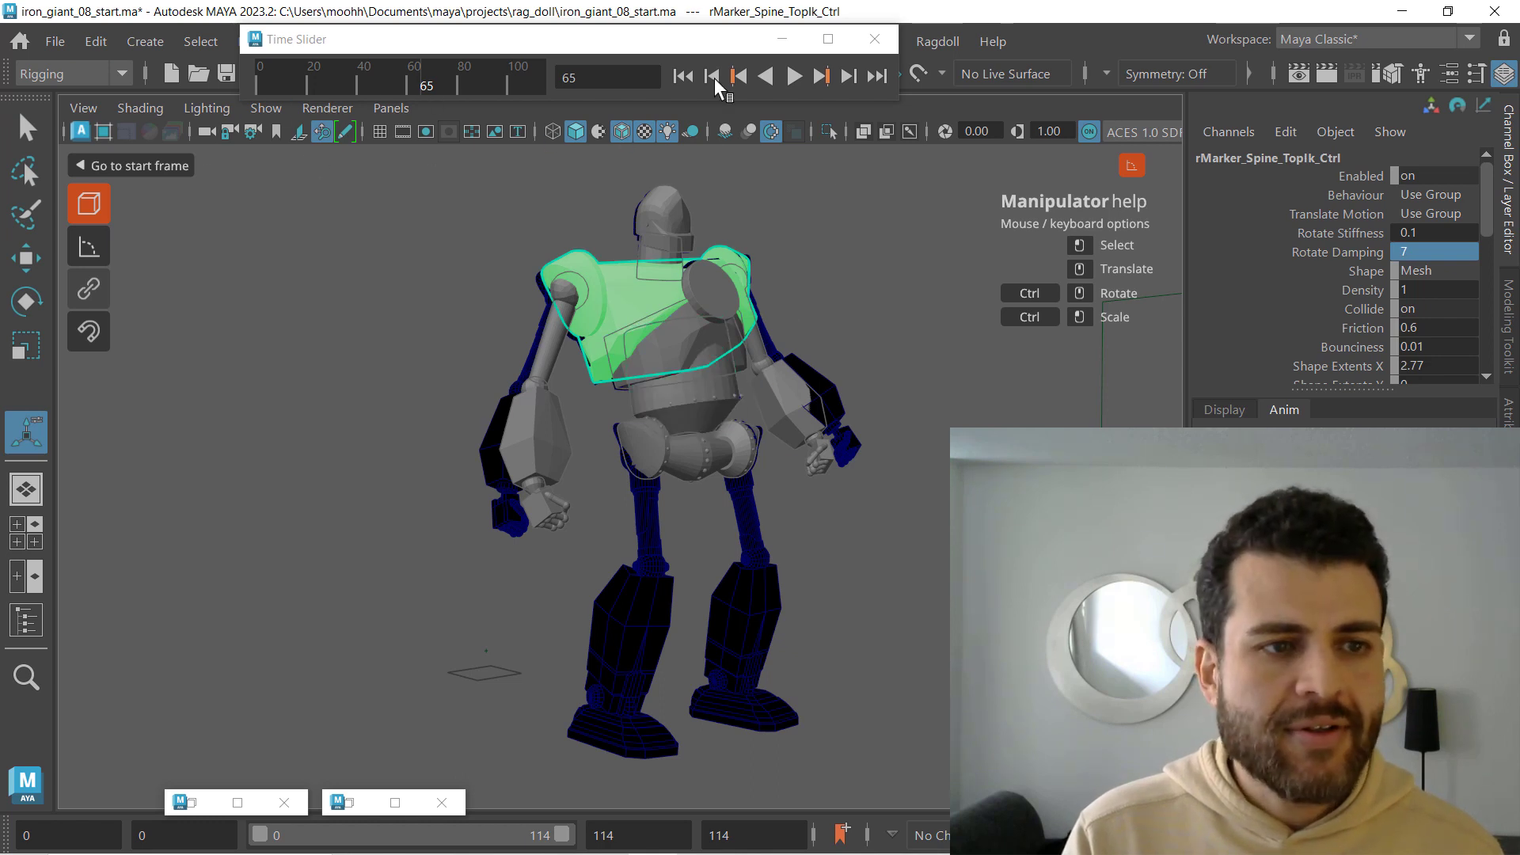
- Play the simulation with the new spine damping, switch to the two side-by-side viewports during playback, and stop at frame 34
{"action": "left_click", "coordinate": [796, 43]}
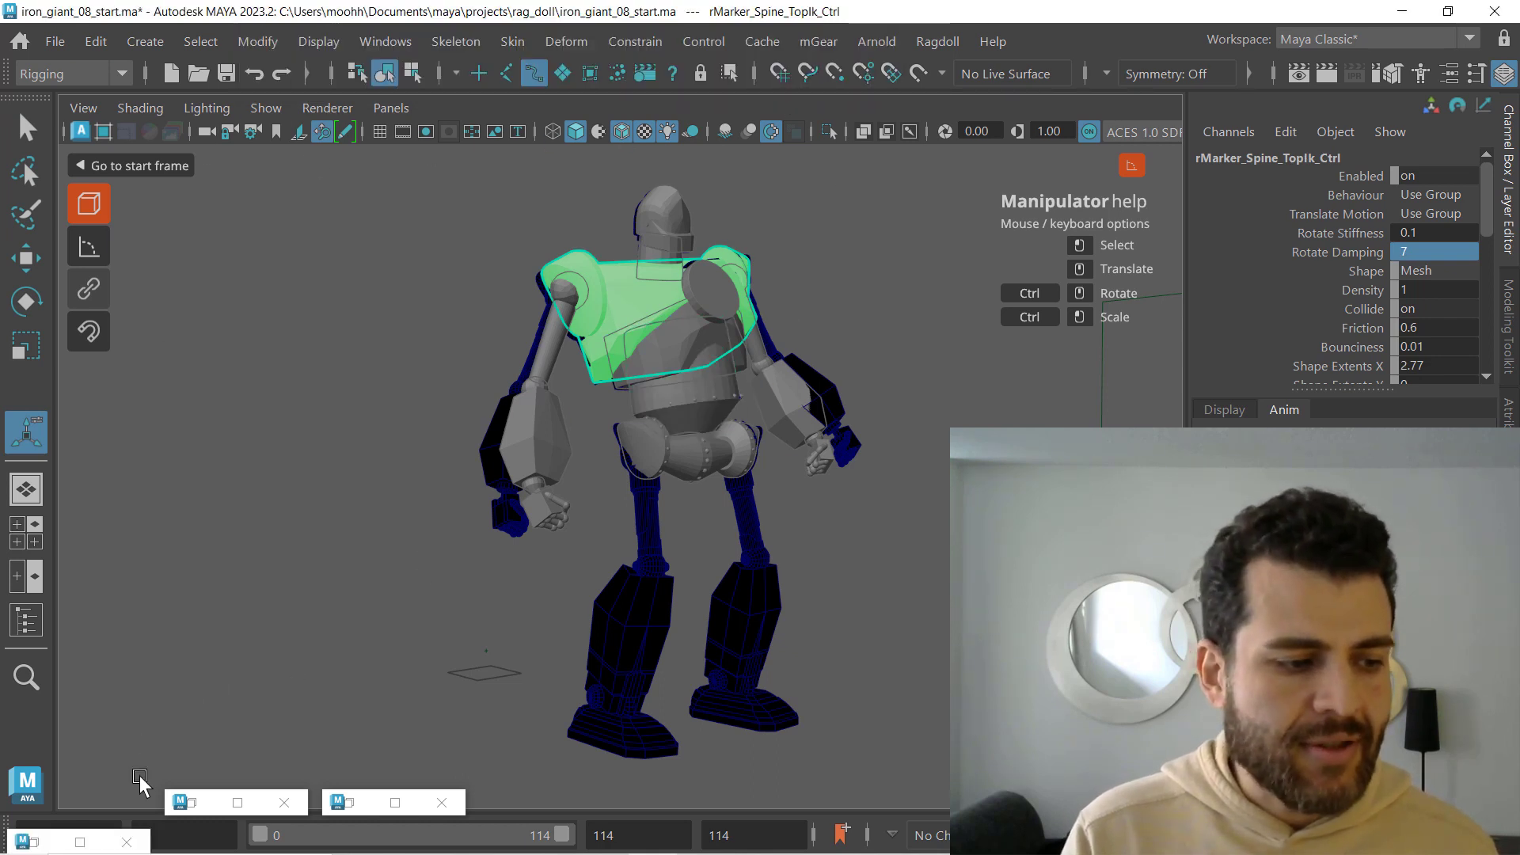
{"action": "double_click", "coordinate": [45, 836]}
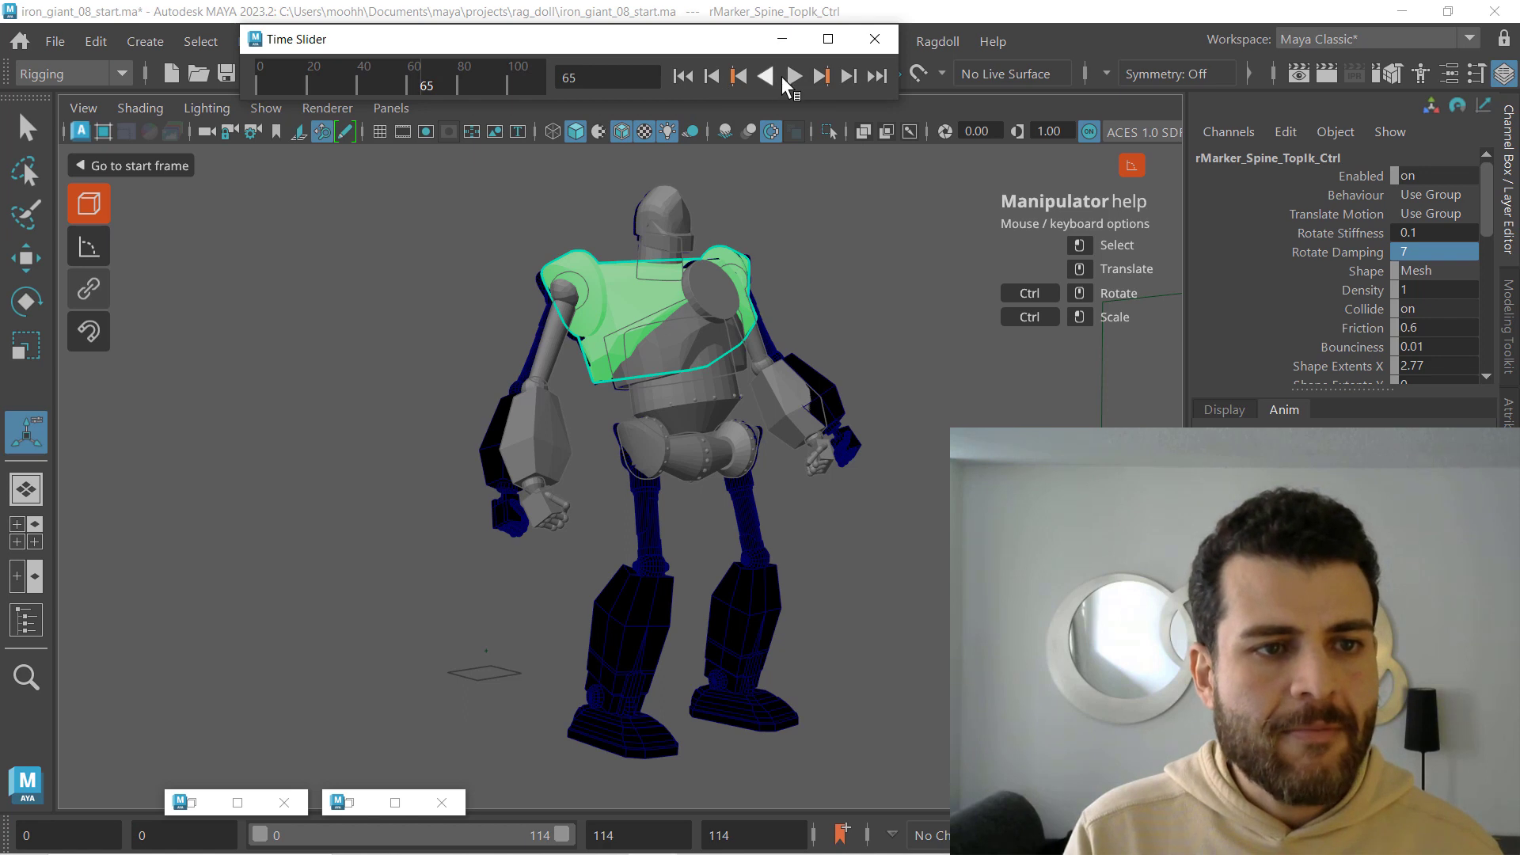
{"action": "left_click", "coordinate": [793, 76]}
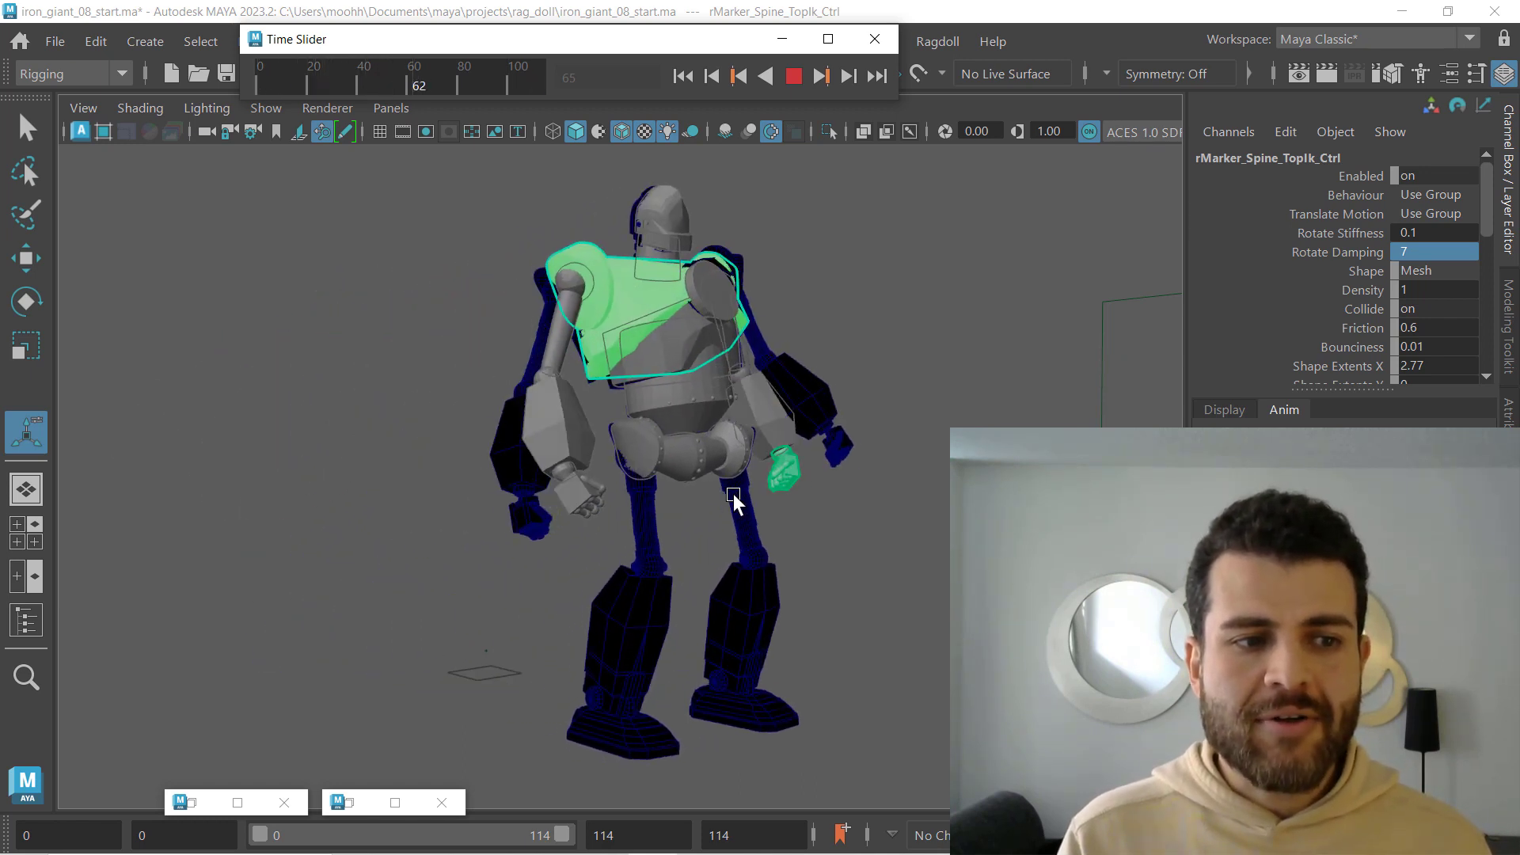
{"action": "key", "text": "space"}
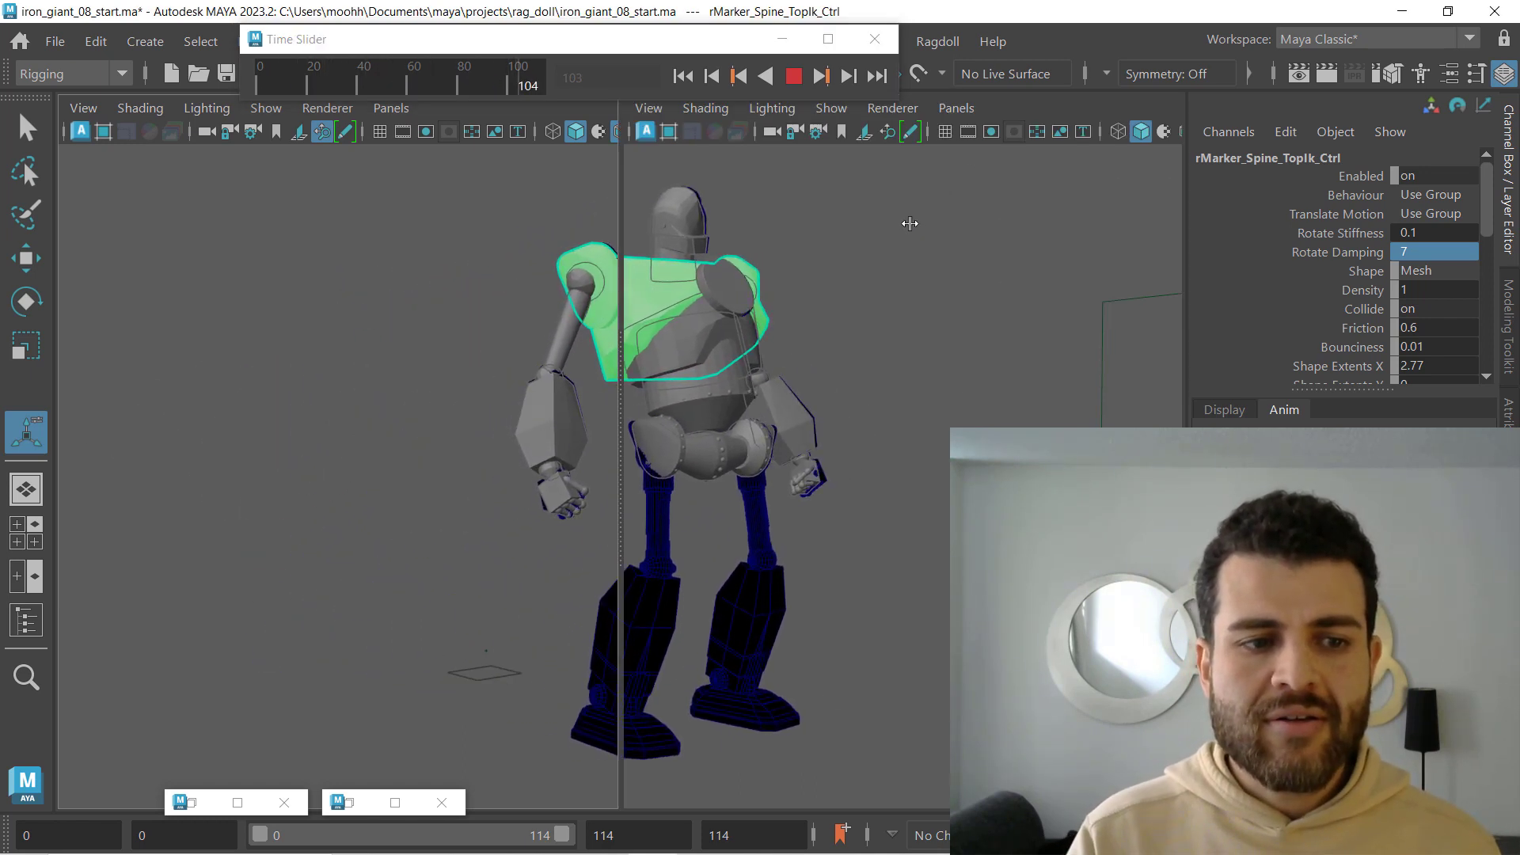
{"action": "left_click", "coordinate": [793, 75]}
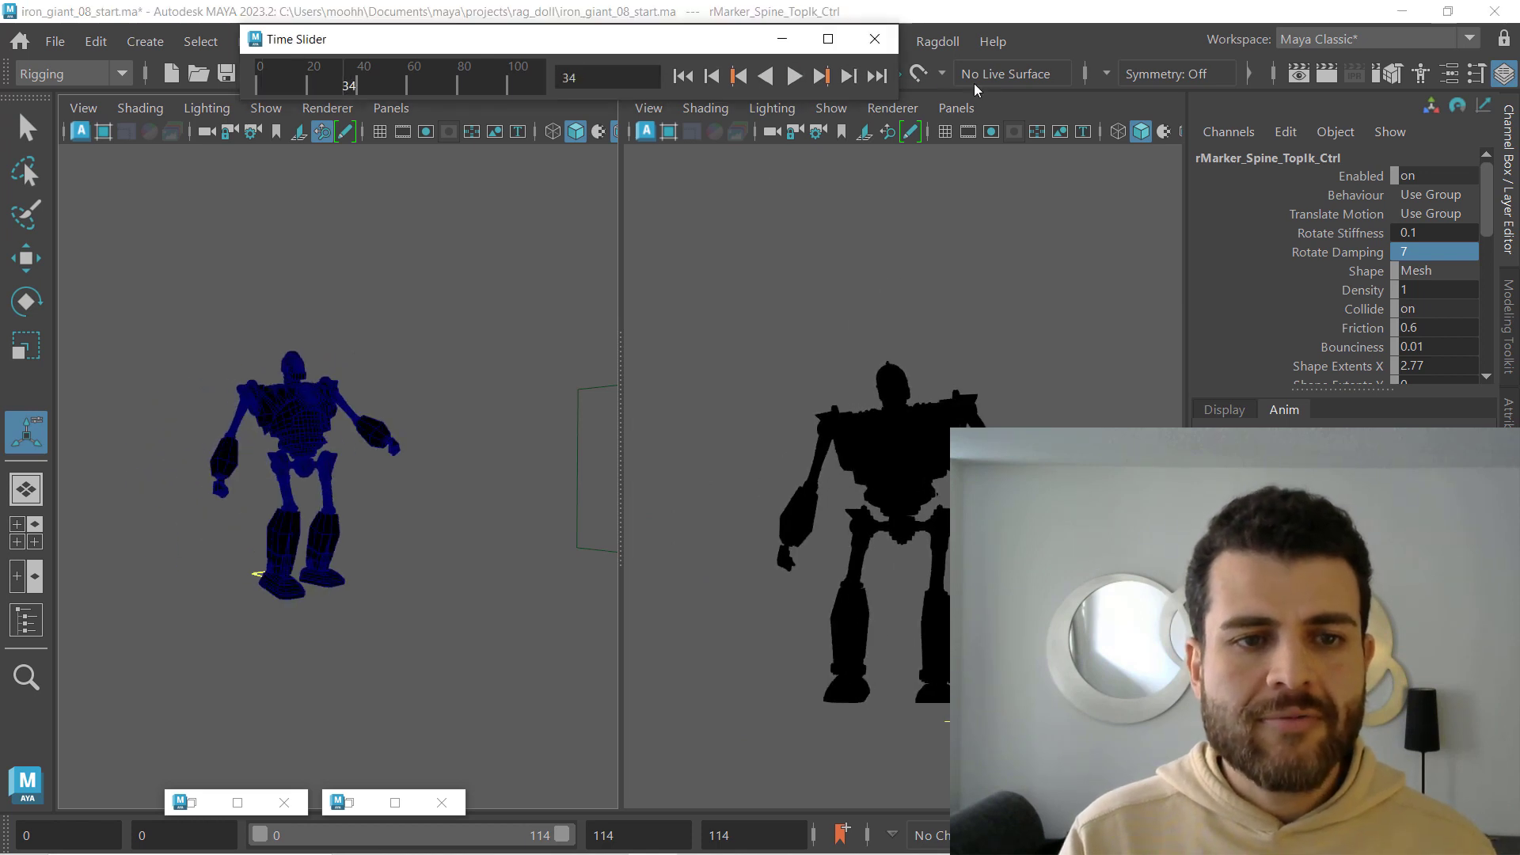
- Activate the manipulator in the maximized front view, play the simulation and stop at frame 74
{"action": "key", "text": "t"}
{"action": "key", "text": "space"}
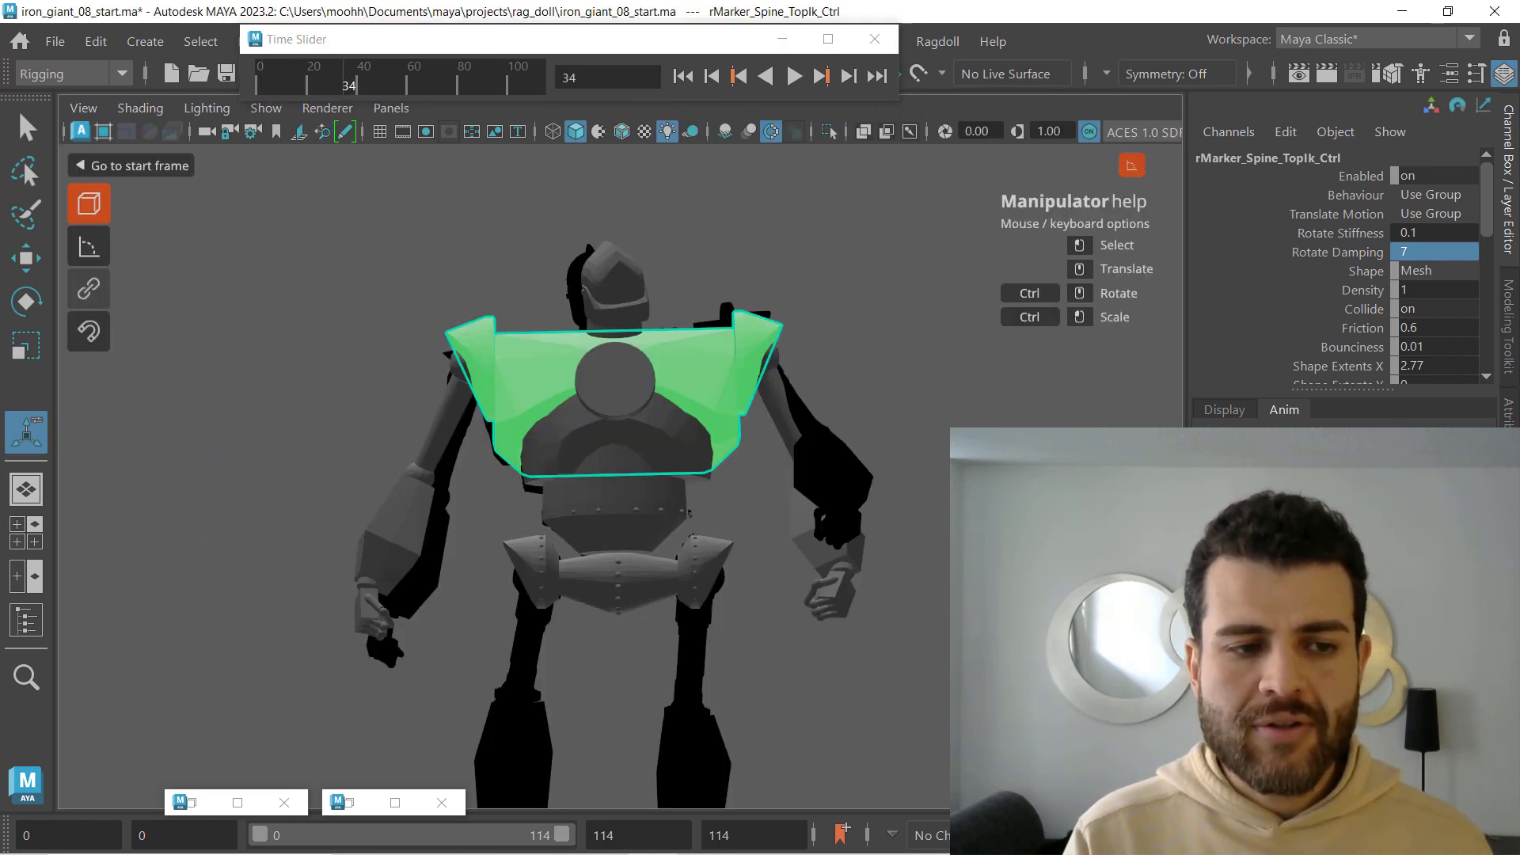
{"action": "left_click", "coordinate": [794, 76]}
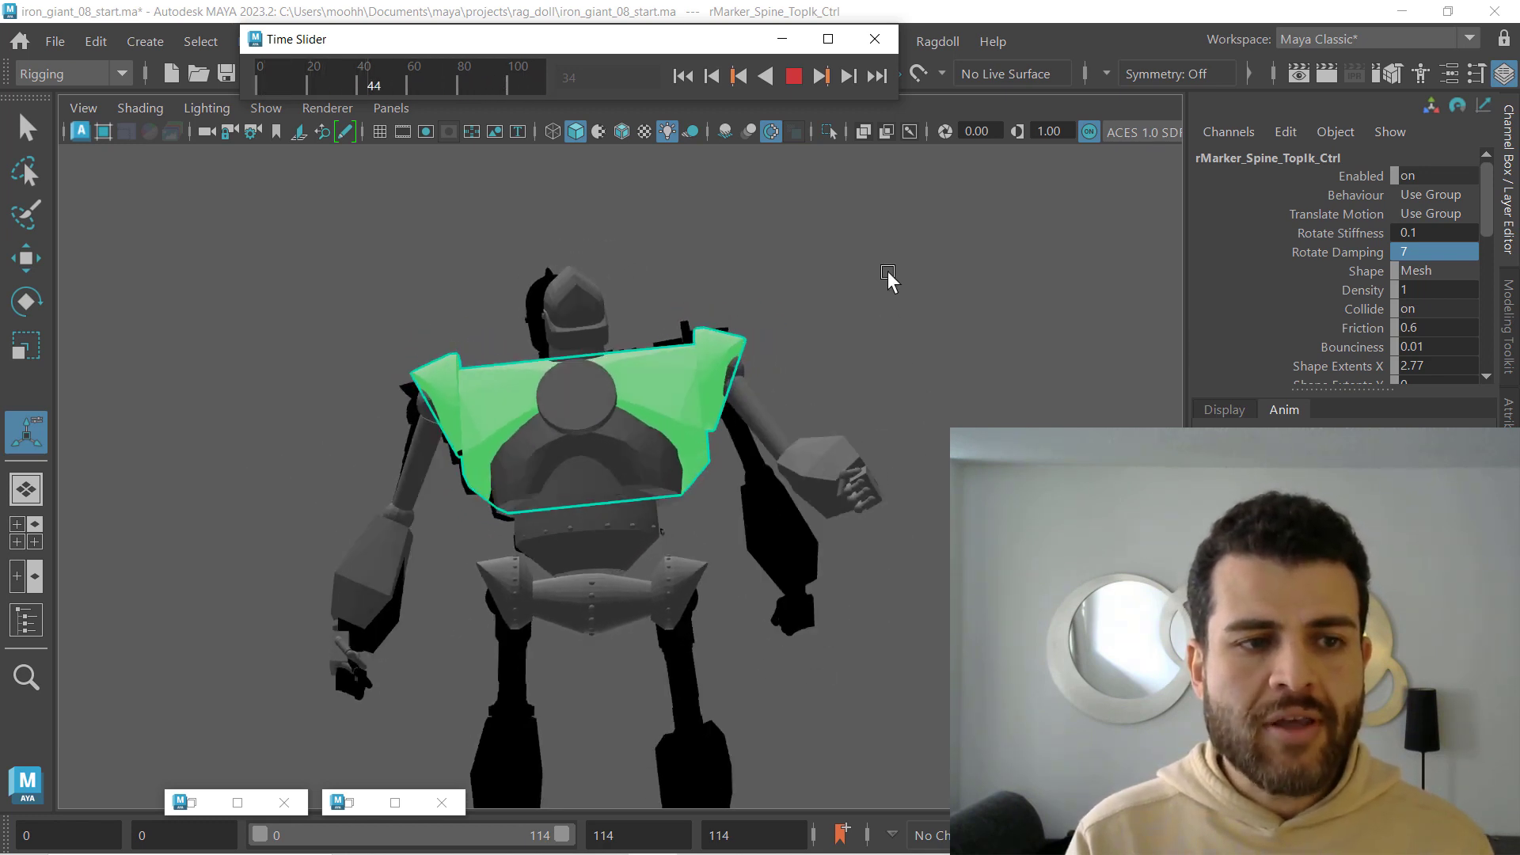
{"action": "left_click", "coordinate": [792, 77]}
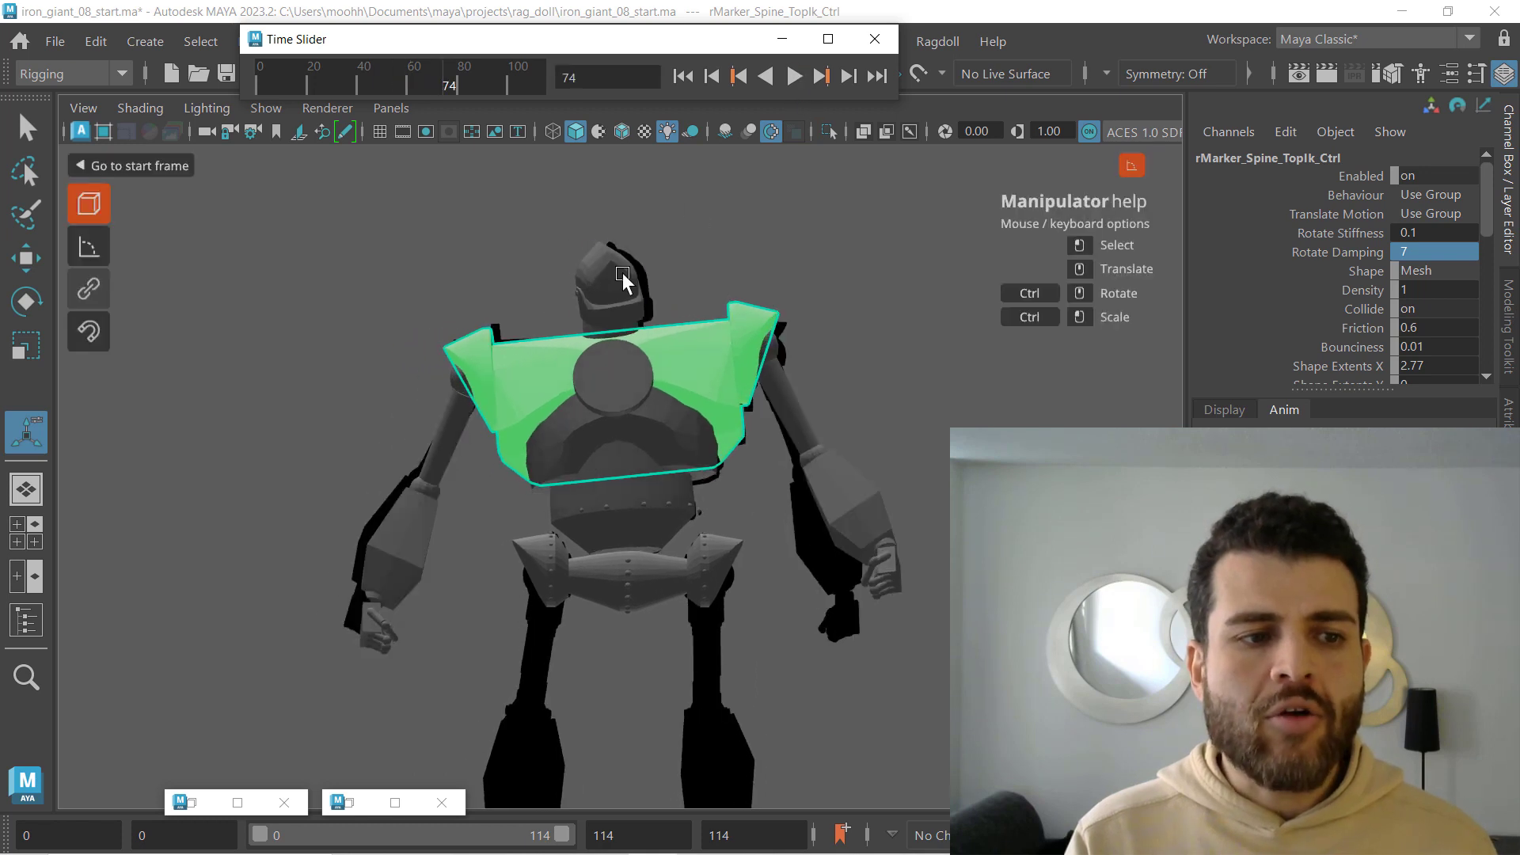
- Set Rotate Damping to 5 on the neck marker (Neck_01Fk) and play the simulation from frame 0, stopping at frame 56
{"action": "left_click", "coordinate": [595, 321]}
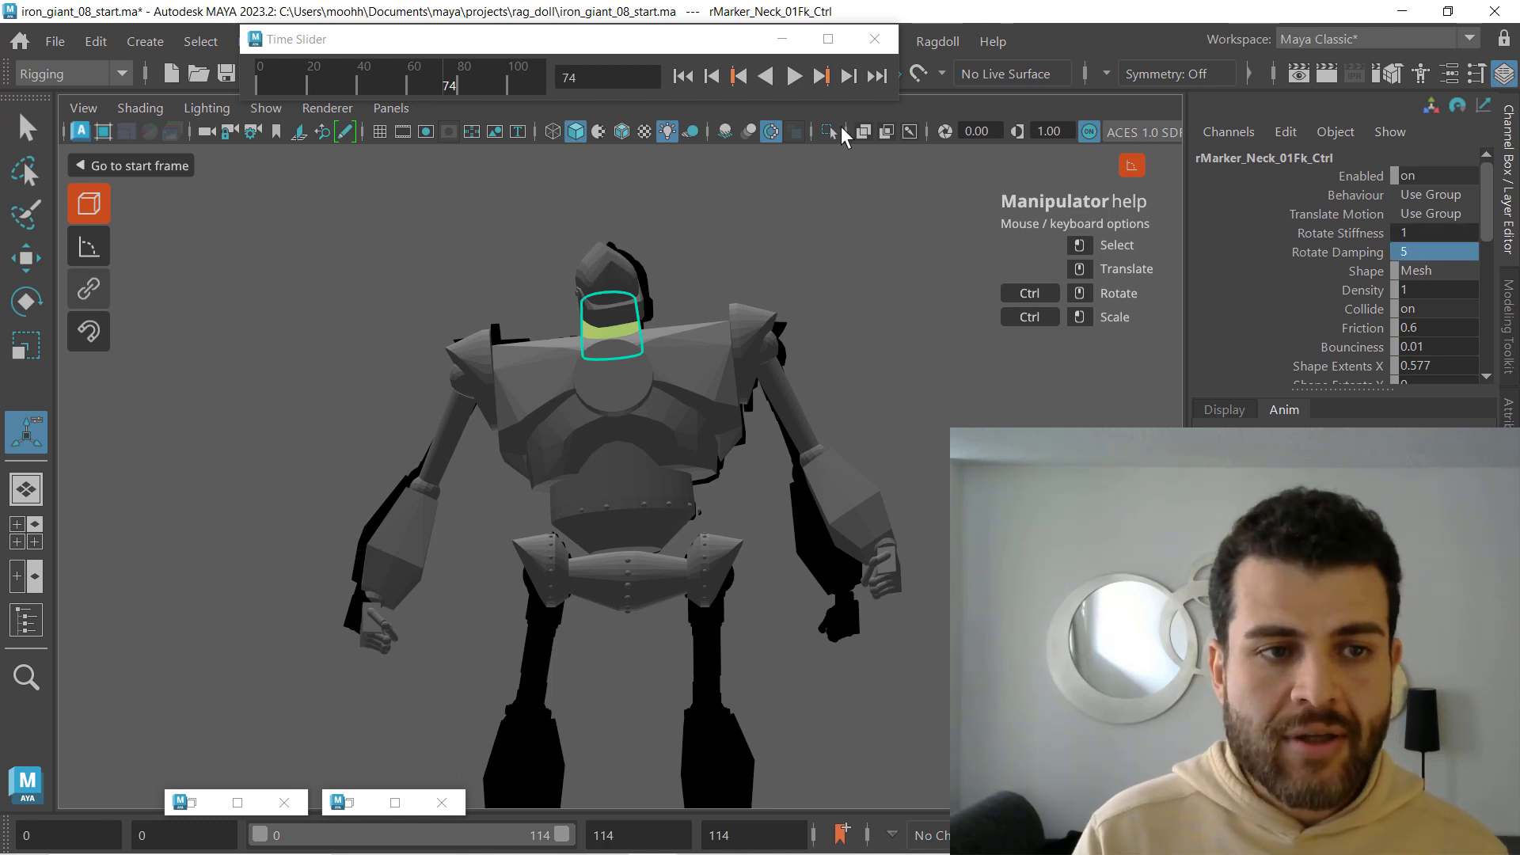
{"action": "left_click", "coordinate": [711, 76]}
{"action": "left_click", "coordinate": [792, 76]}
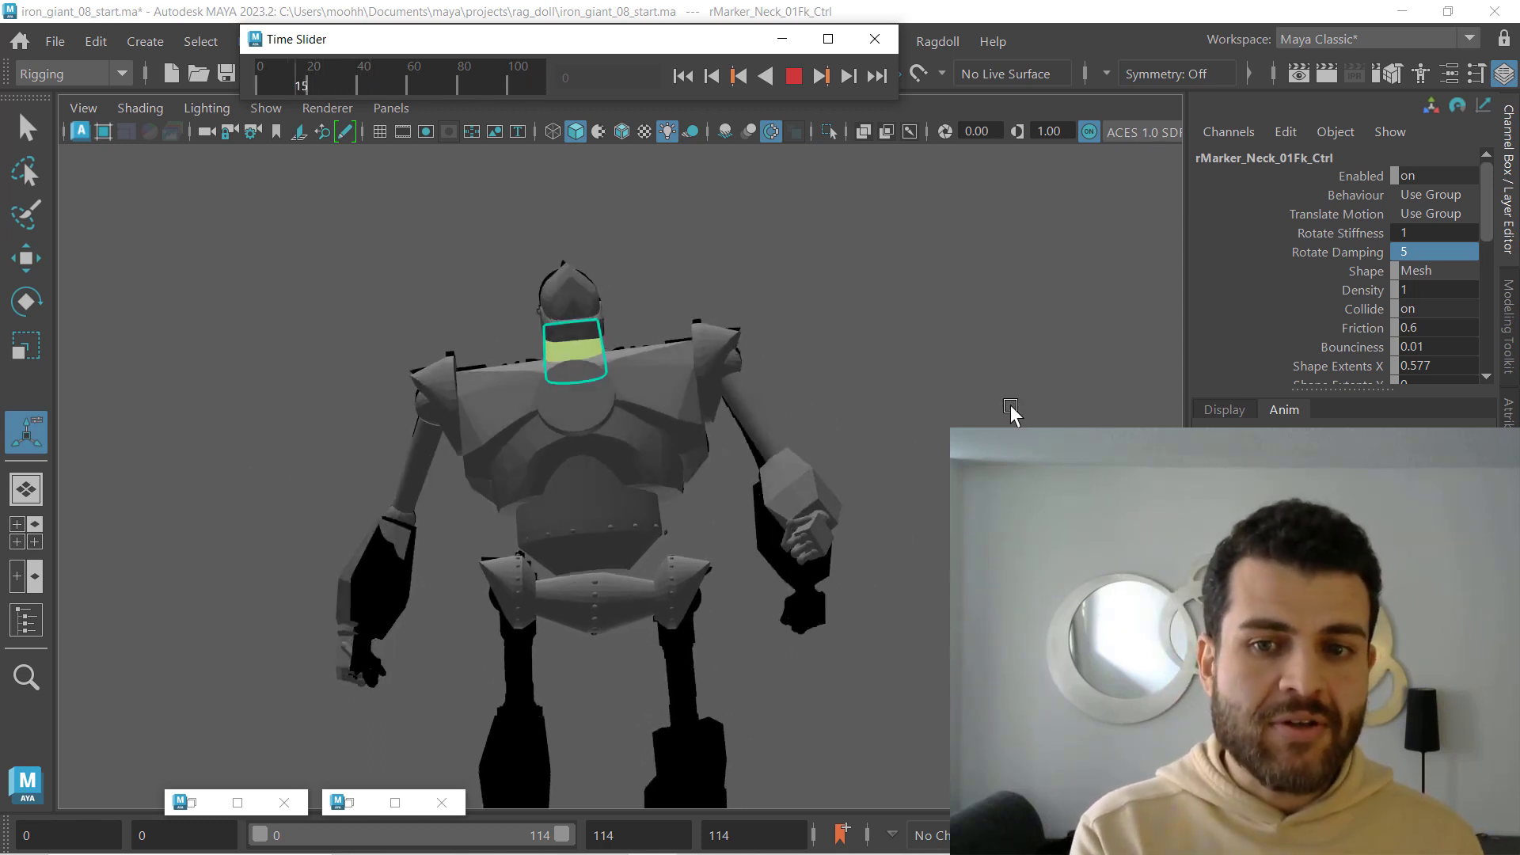
{"action": "left_click", "coordinate": [793, 75]}
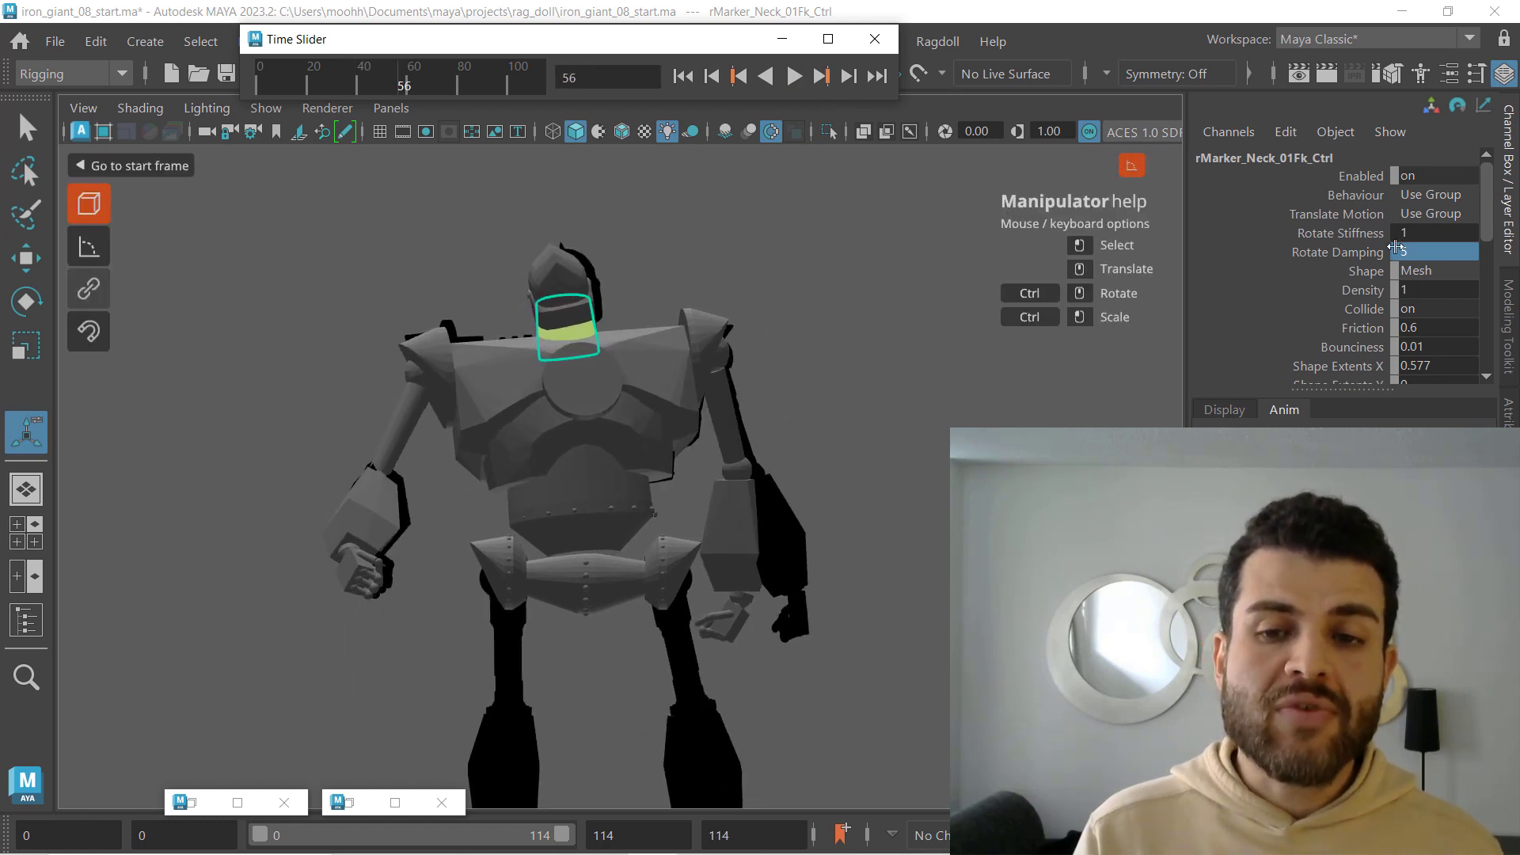
- Set the neck marker's Rotate Stiffness to 0.1 and check the head motion in playback, stopping at frame 56
{"action": "double_click", "coordinate": [1414, 234]}
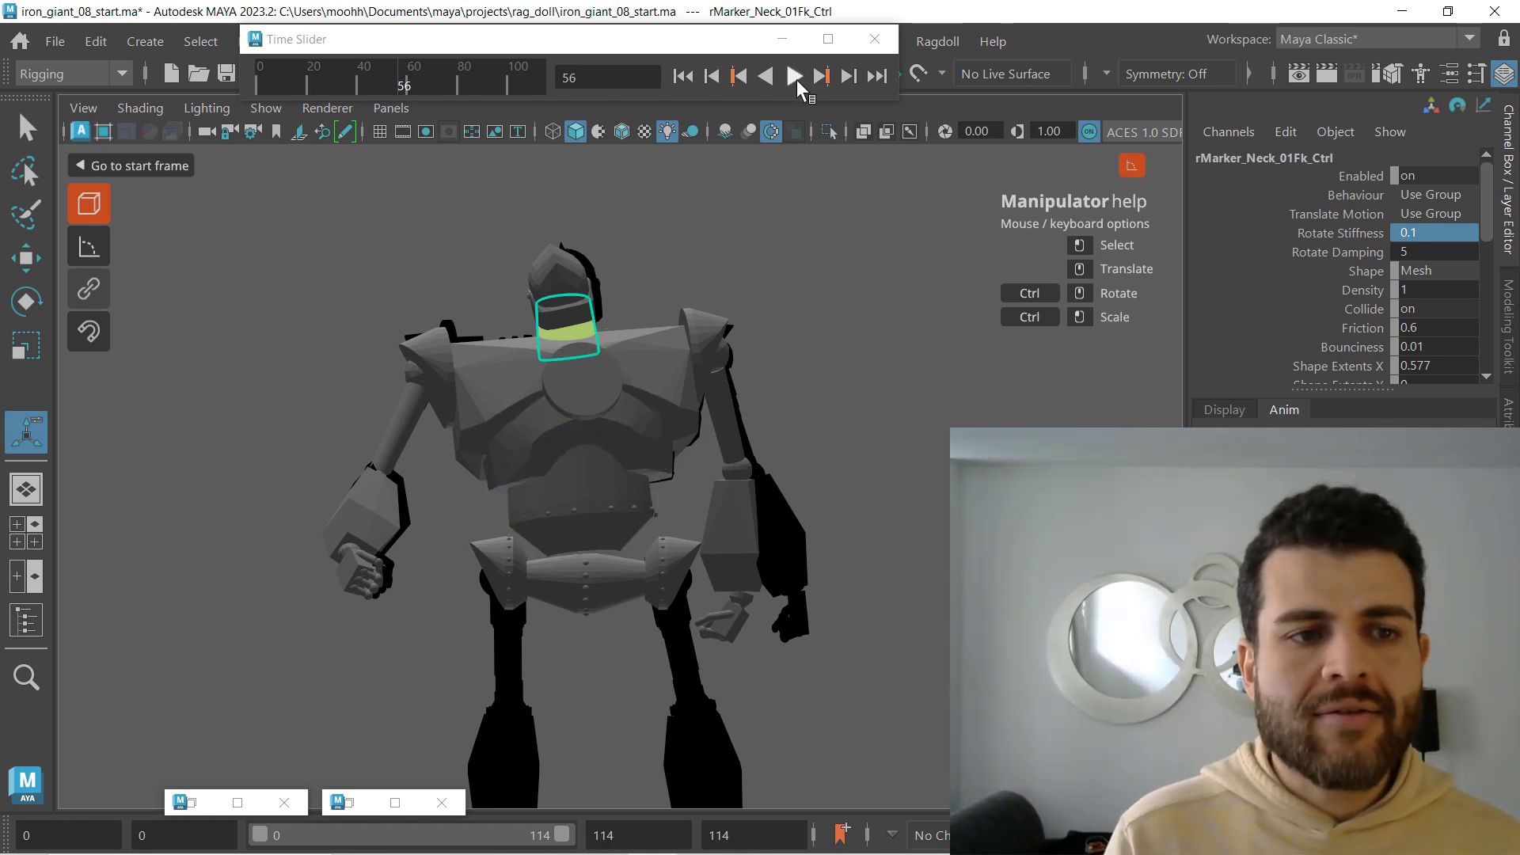
{"action": "left_click", "coordinate": [794, 76]}
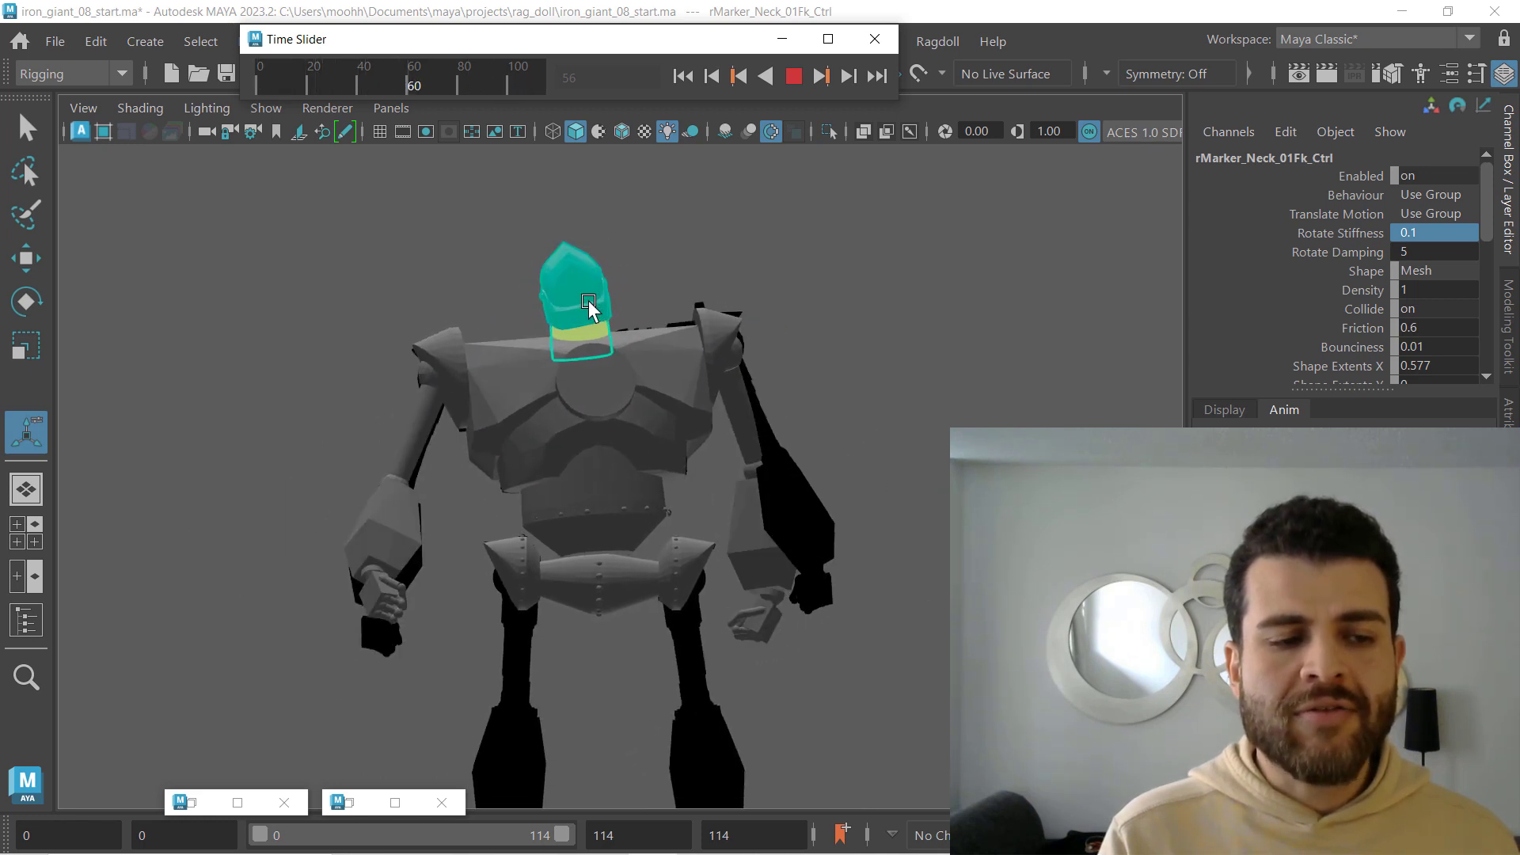
{"action": "left_click", "coordinate": [792, 76]}
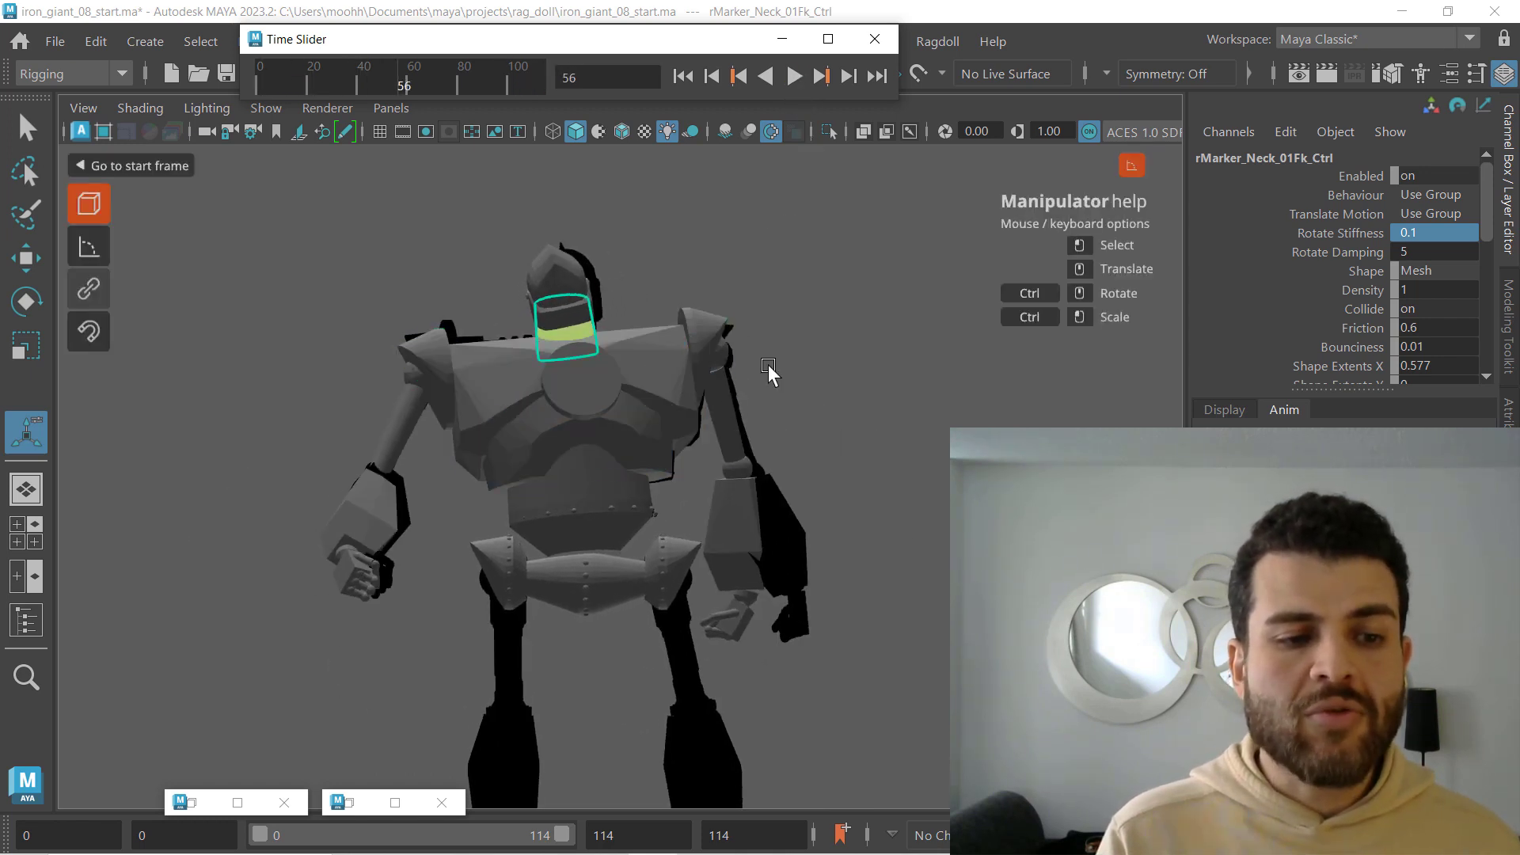
- Set Rotate Damping to 9 on the Spine_TopIk marker, 7 on Spine_02Fk and 5 on Spine_01Fk
{"action": "left_click", "coordinate": [638, 366]}
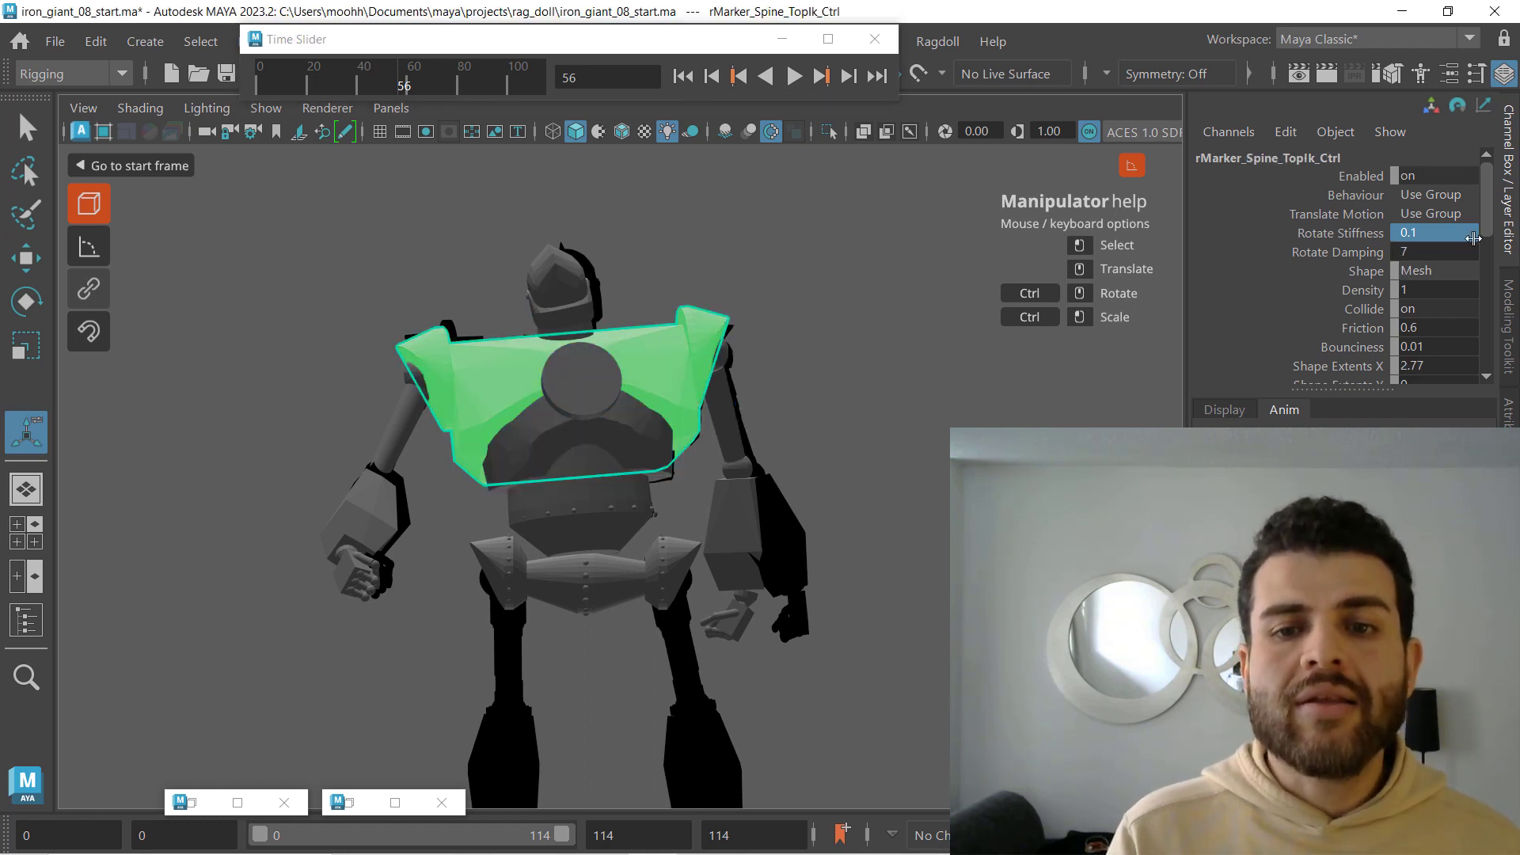
{"action": "double_click", "coordinate": [1413, 252]}
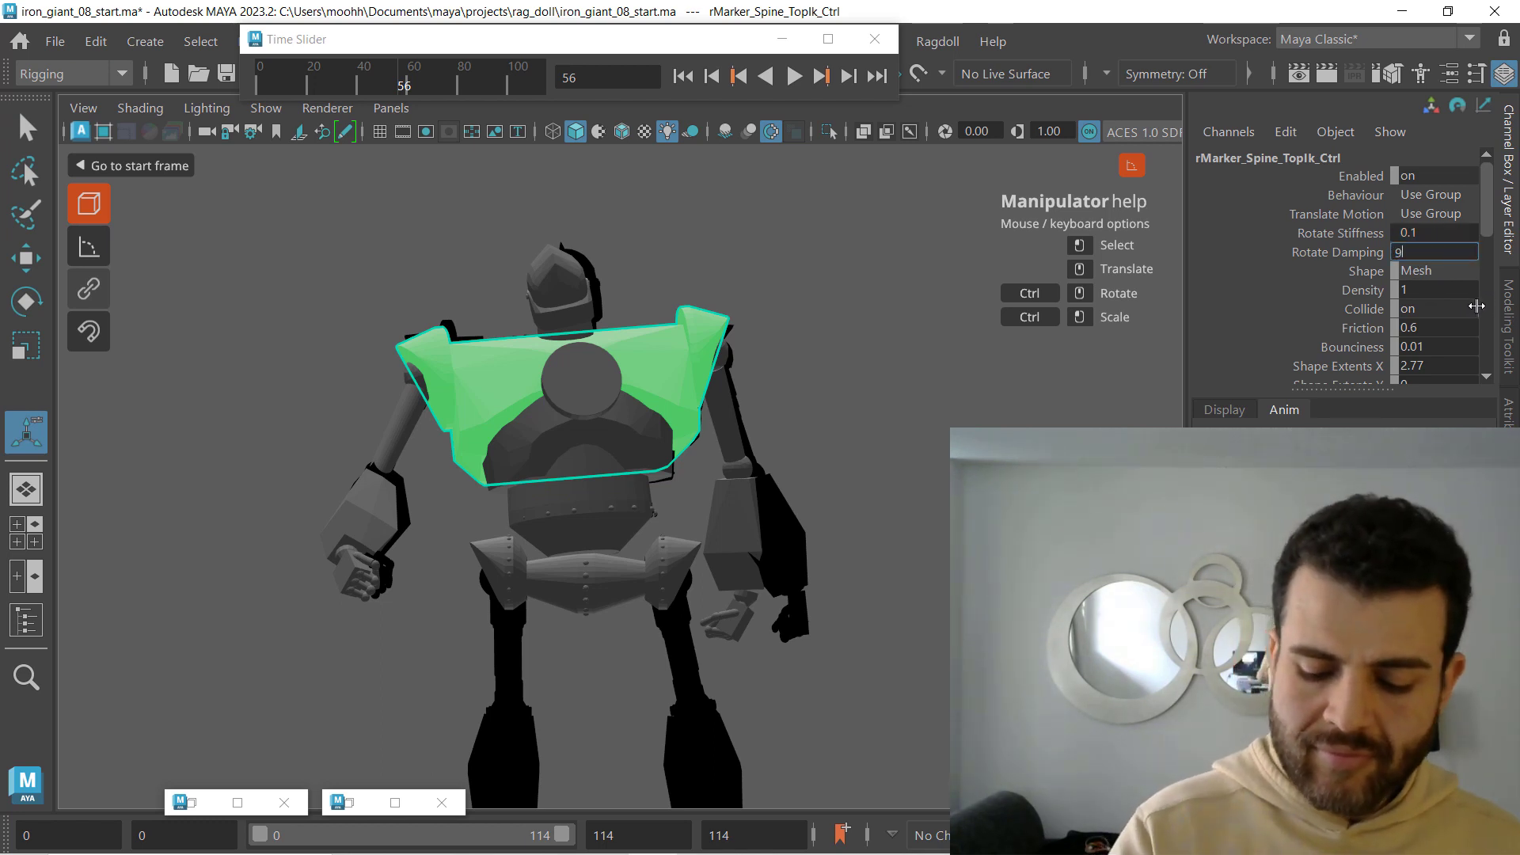
{"action": "type", "text": "9"}
{"action": "key", "text": "Return"}
{"action": "left_click", "coordinate": [541, 448]}
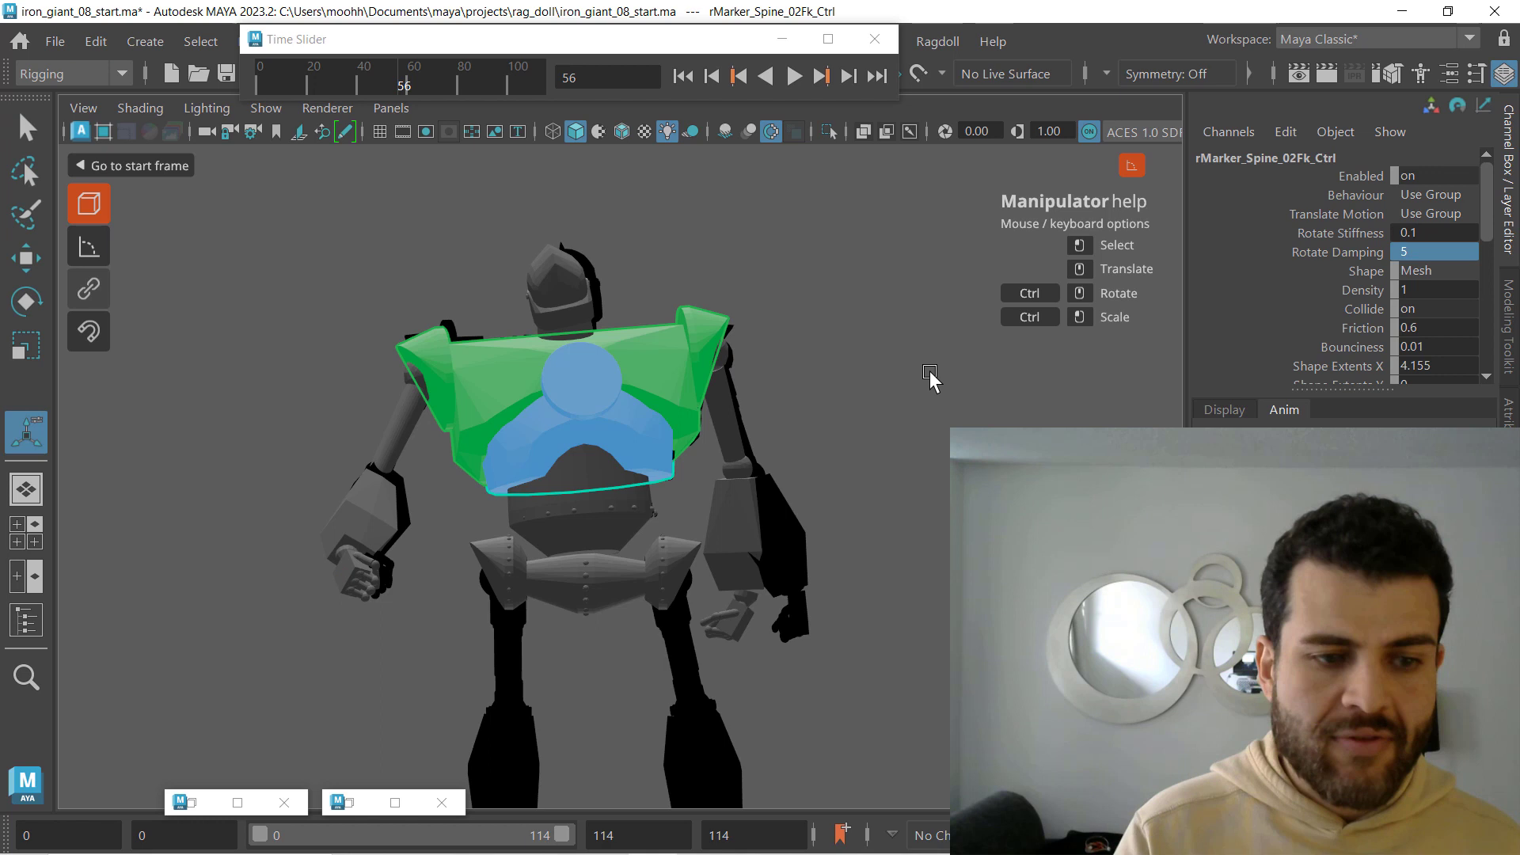
{"action": "double_click", "coordinate": [1412, 256]}
{"action": "key", "text": "Return"}
{"action": "left_click", "coordinate": [577, 506]}
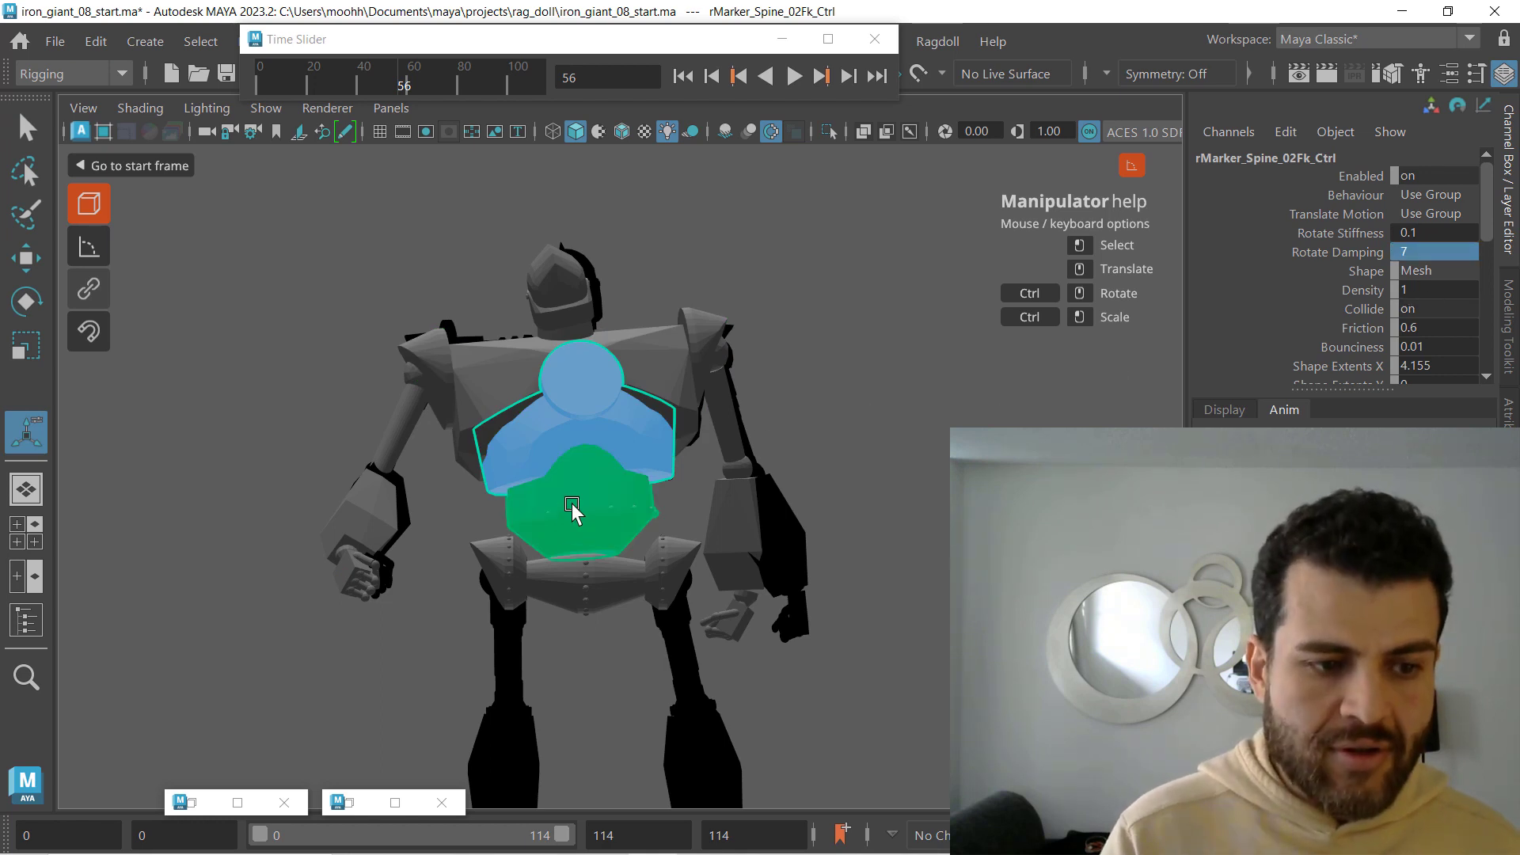
{"action": "double_click", "coordinate": [1422, 262]}
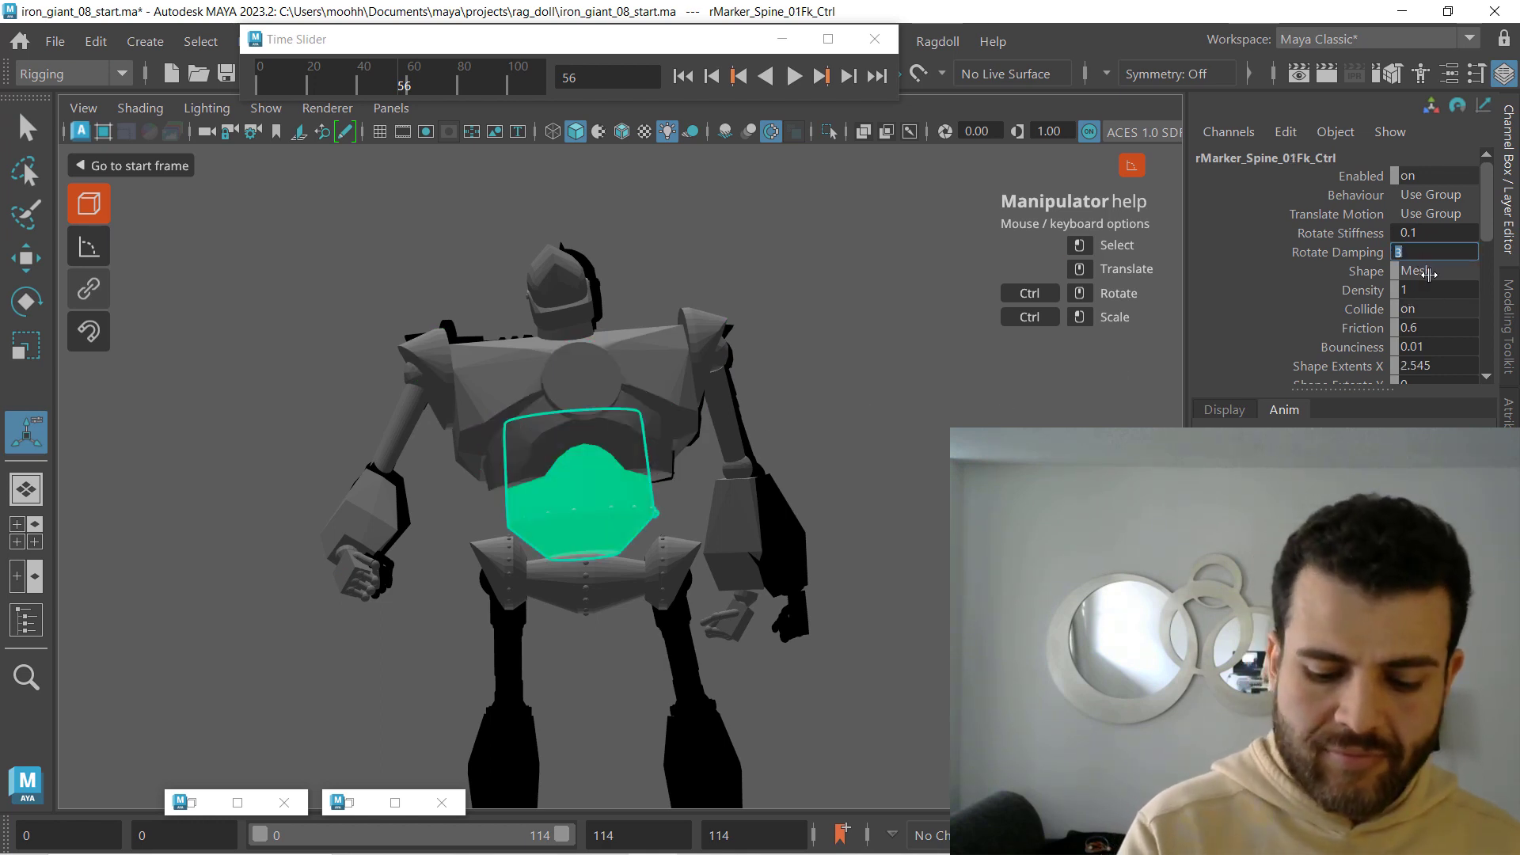
{"action": "key", "text": "Return"}
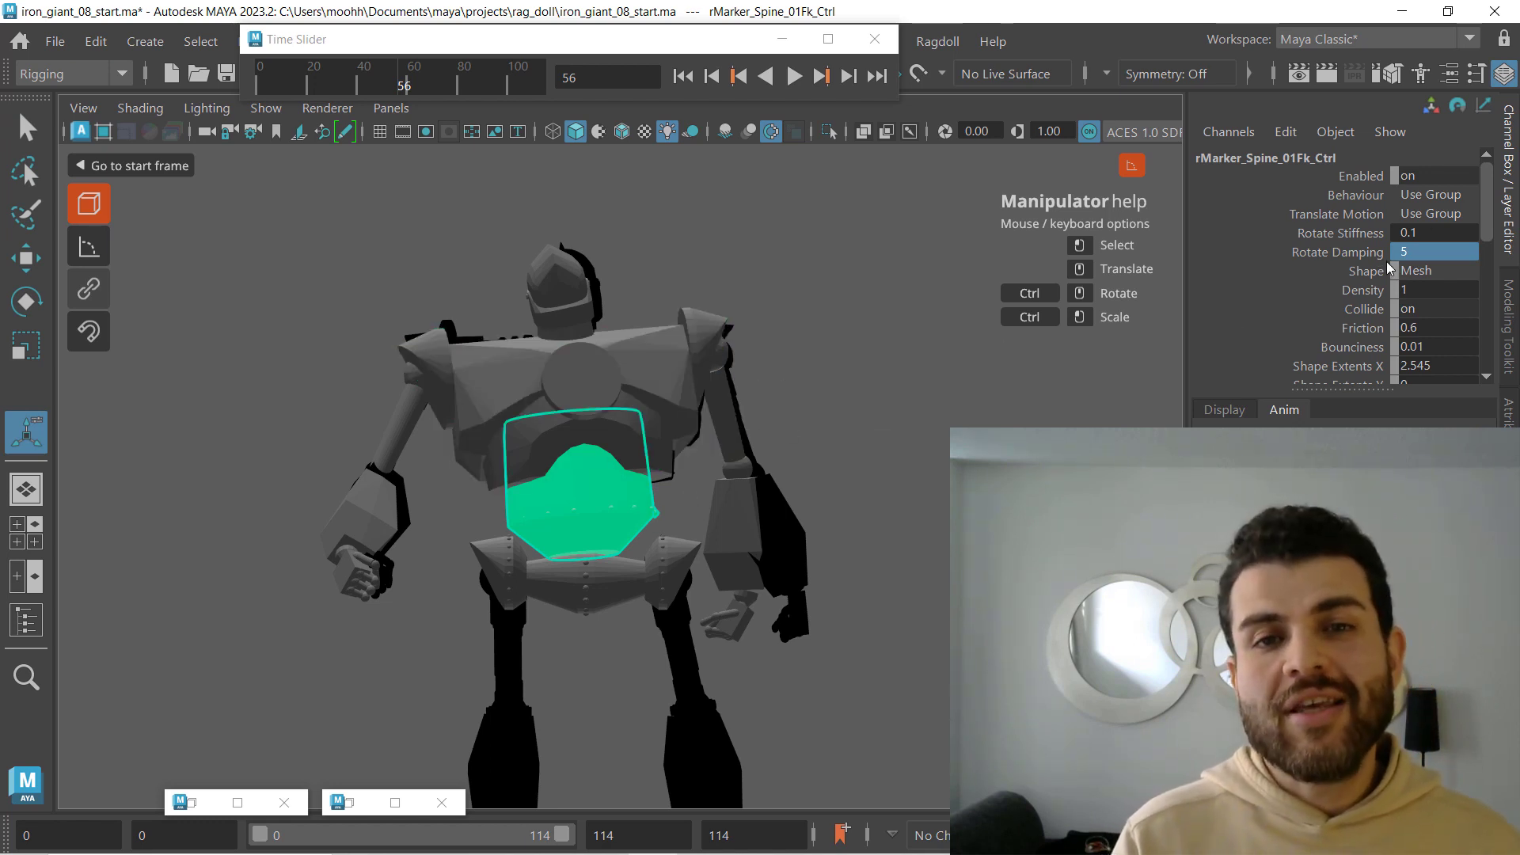
- Set Rotate Stiffness to 0.05 on the three spine markers Spine_01Fk, Spine_02Fk and Spine_TopIk
{"action": "double_click", "coordinate": [1423, 234]}
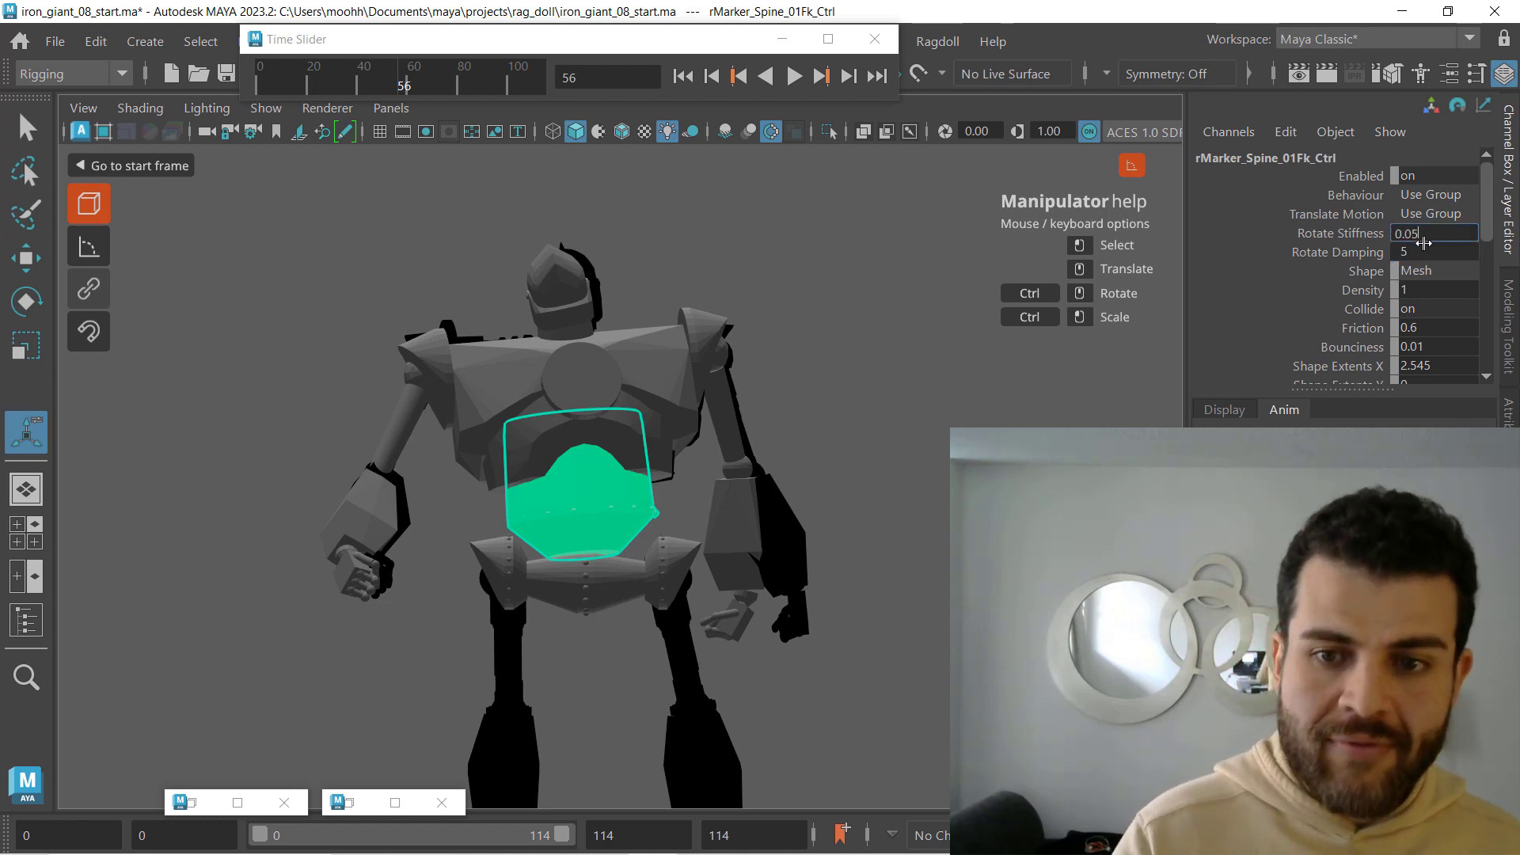
{"action": "key", "text": "Return"}
{"action": "left_click", "coordinate": [617, 420]}
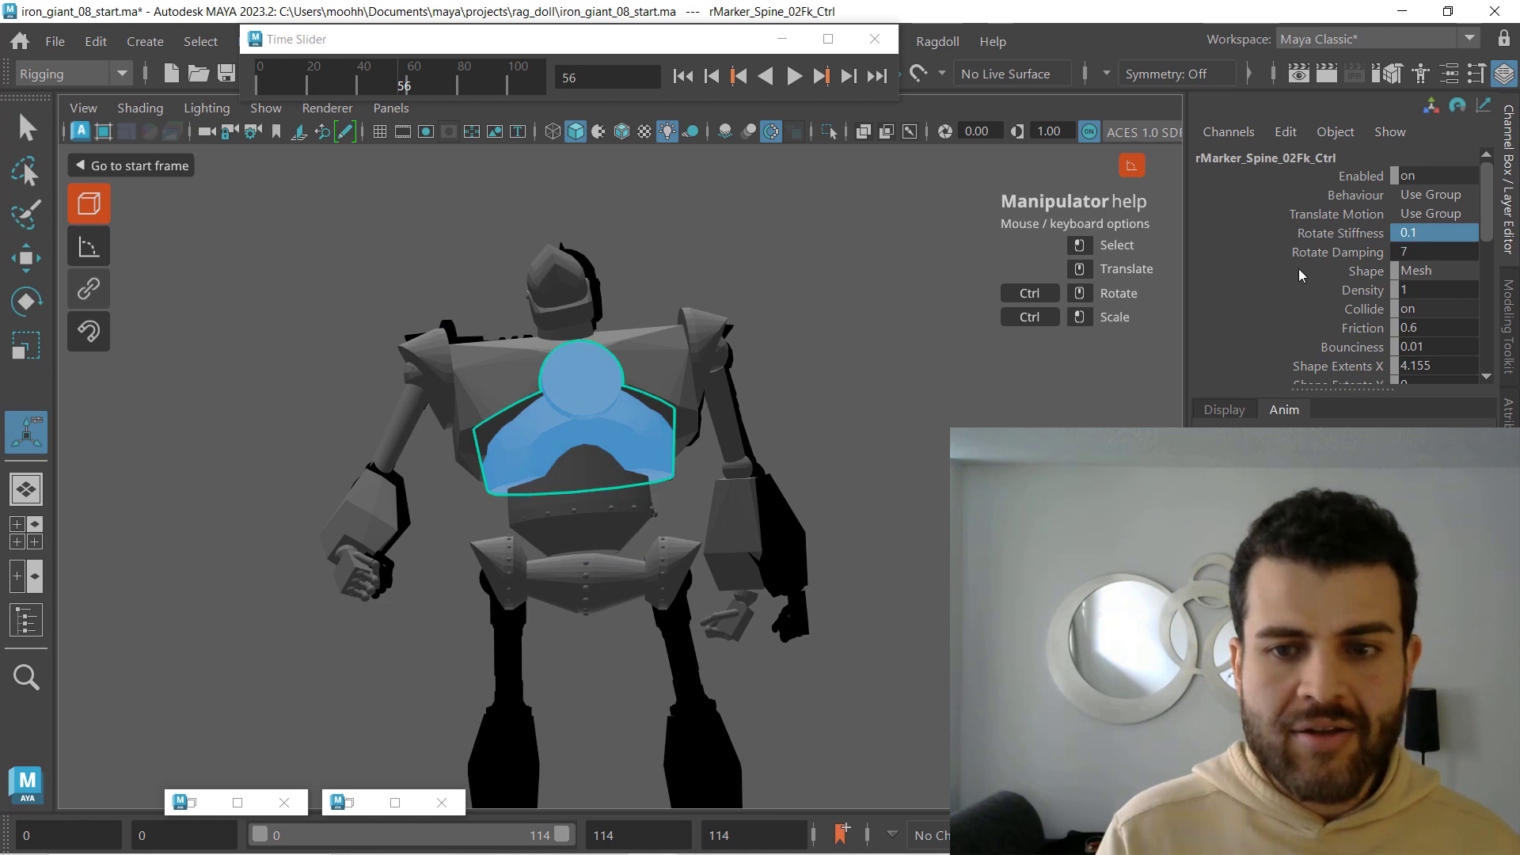
{"action": "double_click", "coordinate": [1437, 232]}
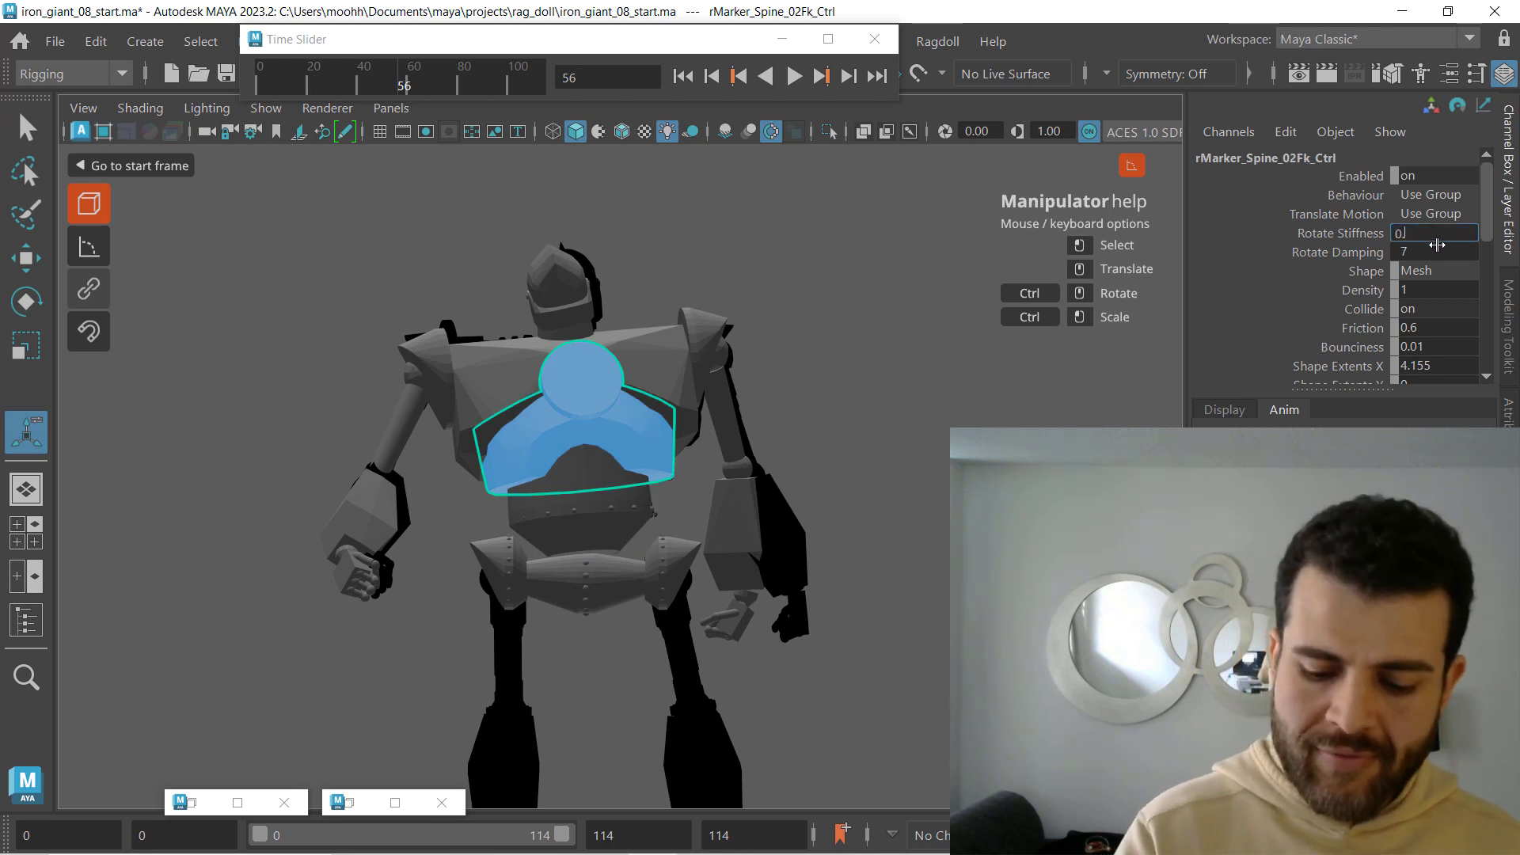
{"action": "type", "text": "0.05"}
{"action": "key", "text": "Return"}
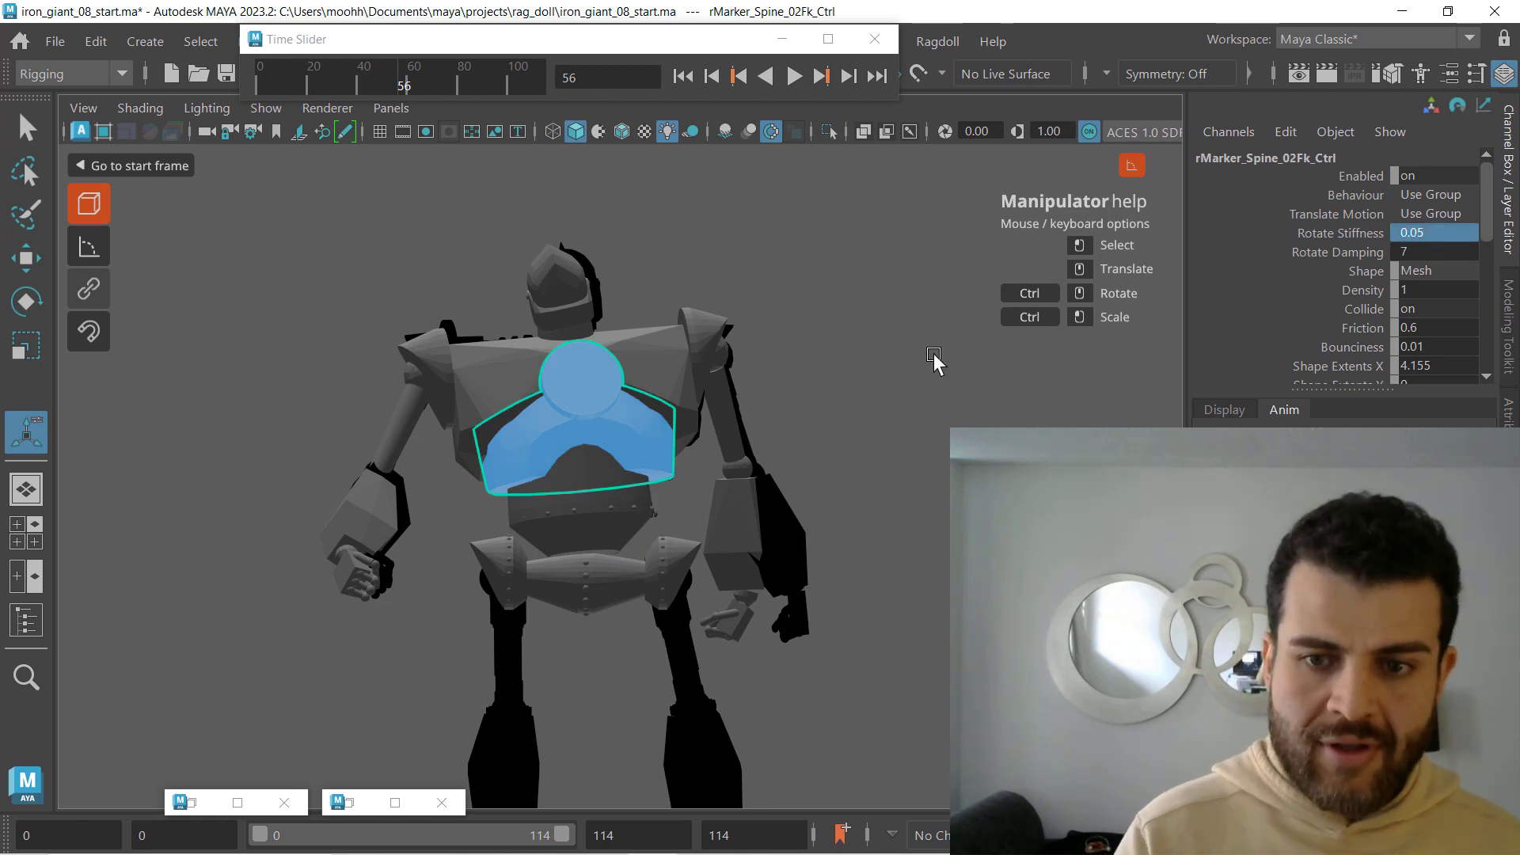
{"action": "left_click", "coordinate": [614, 364]}
{"action": "double_click", "coordinate": [1433, 232]}
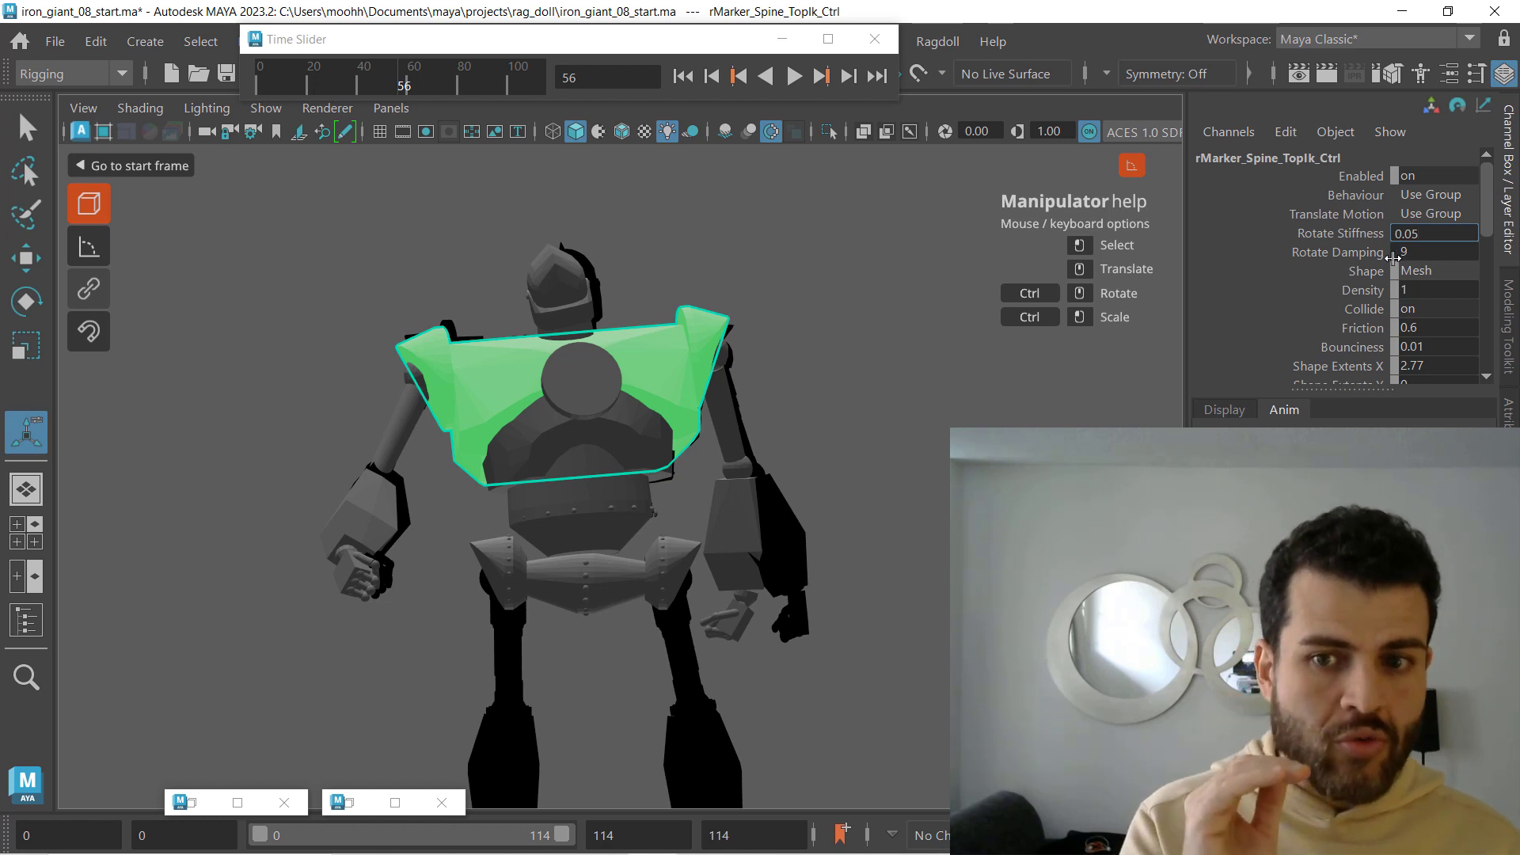
{"action": "key", "text": "Return"}
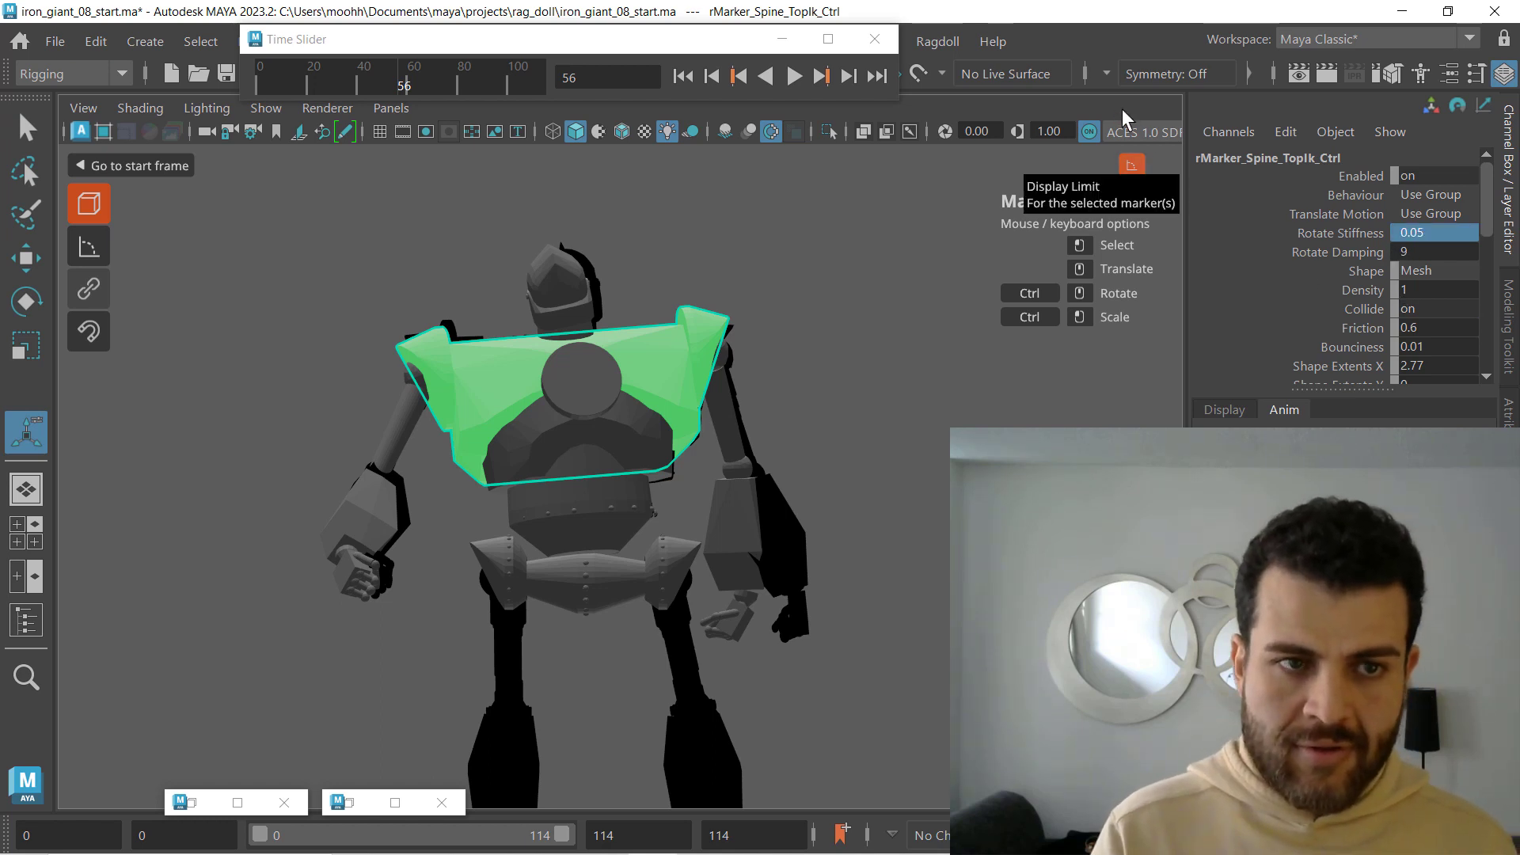
- Play the simulation in the front view several times to check the softer spine, stopping at frame 48
{"action": "left_click", "coordinate": [795, 78]}
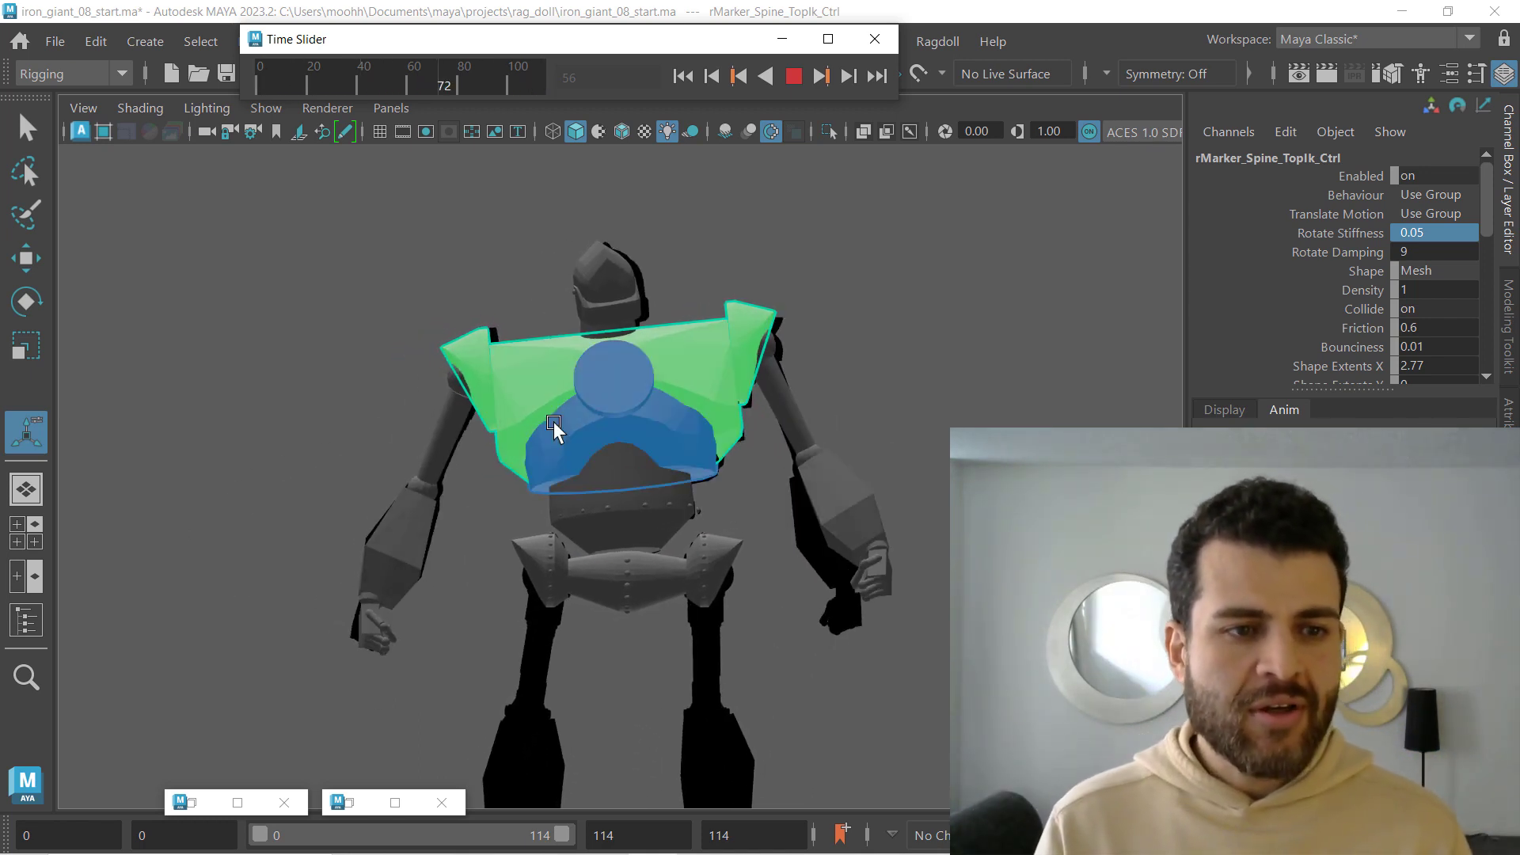
{"action": "left_click", "coordinate": [793, 77]}
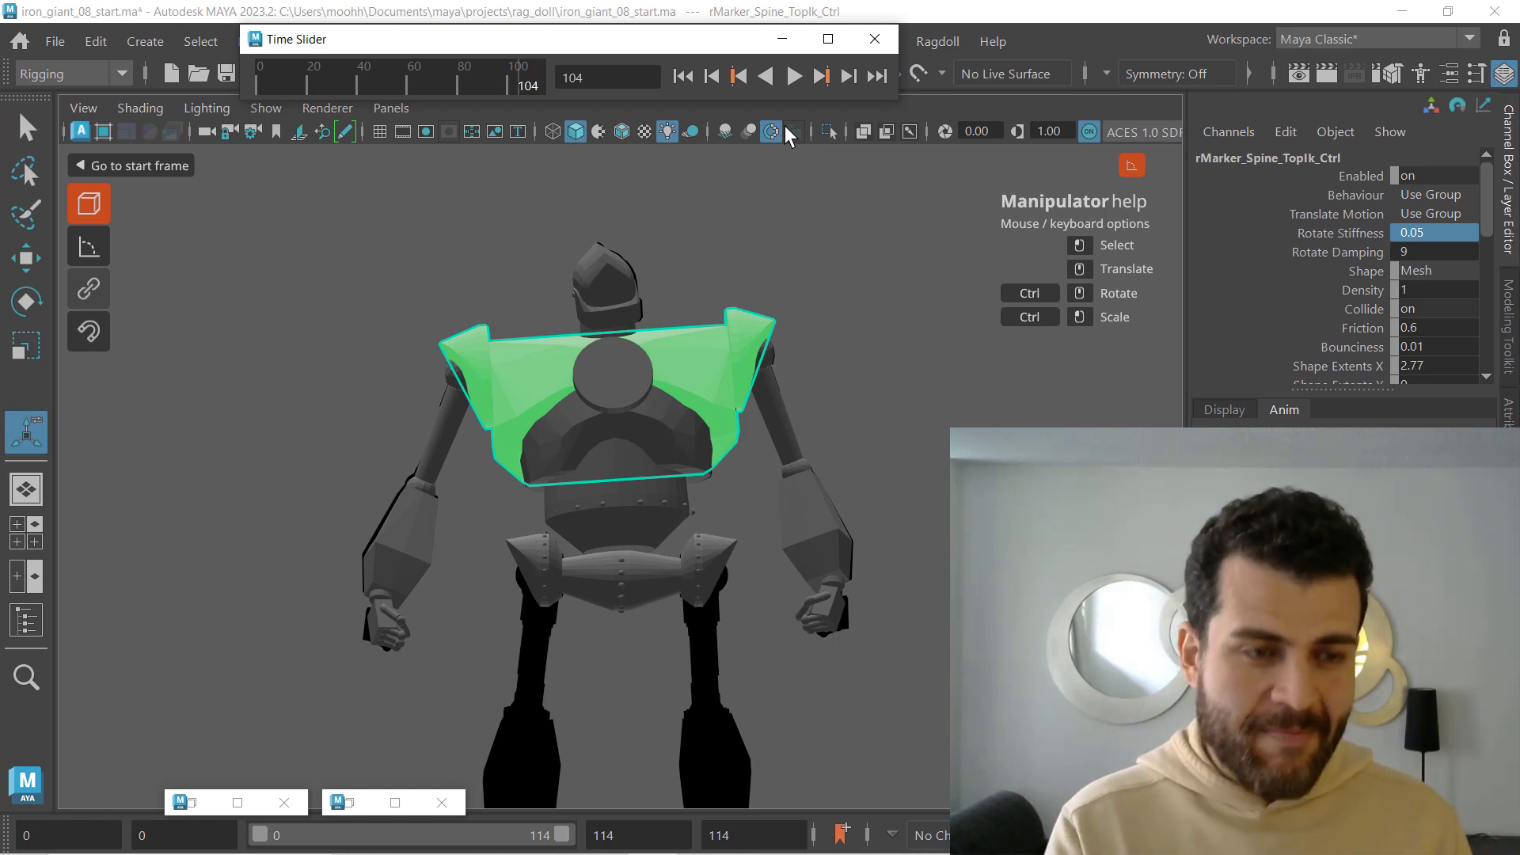
{"action": "left_click", "coordinate": [793, 77]}
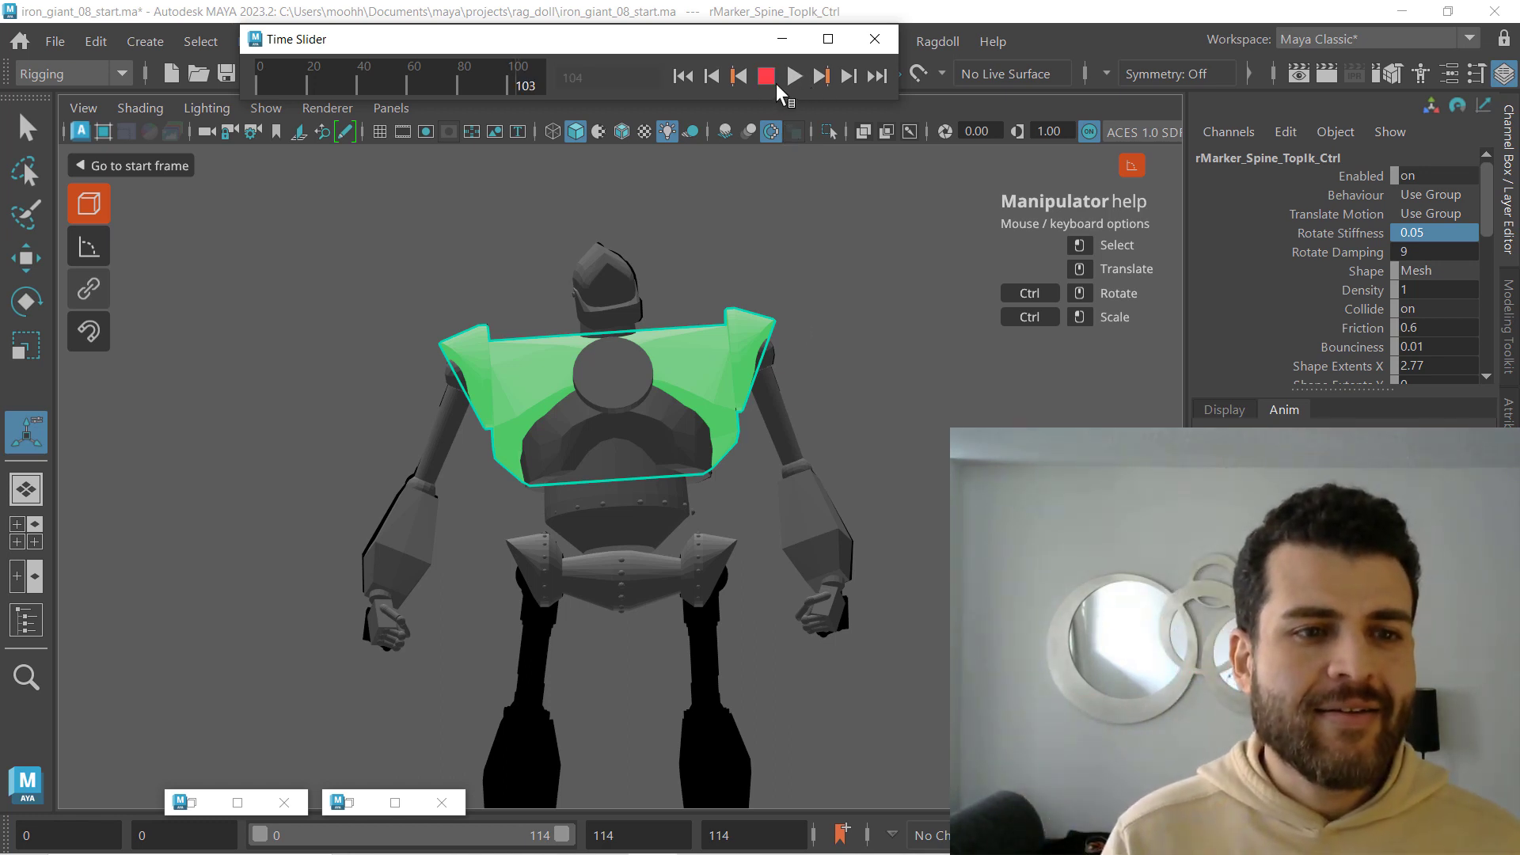
{"action": "left_click", "coordinate": [787, 80]}
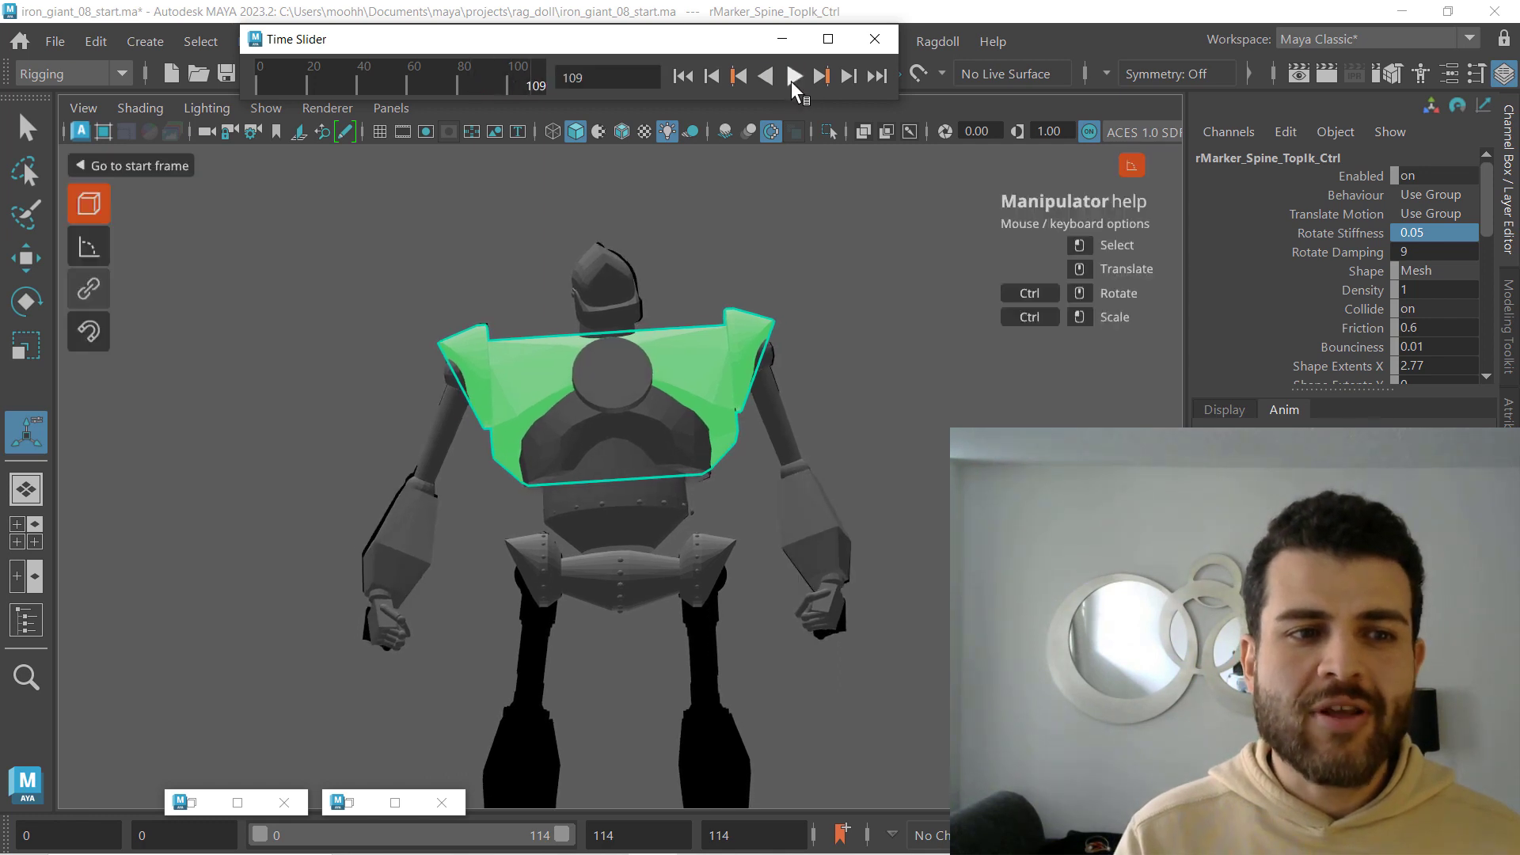
{"action": "left_click", "coordinate": [787, 79]}
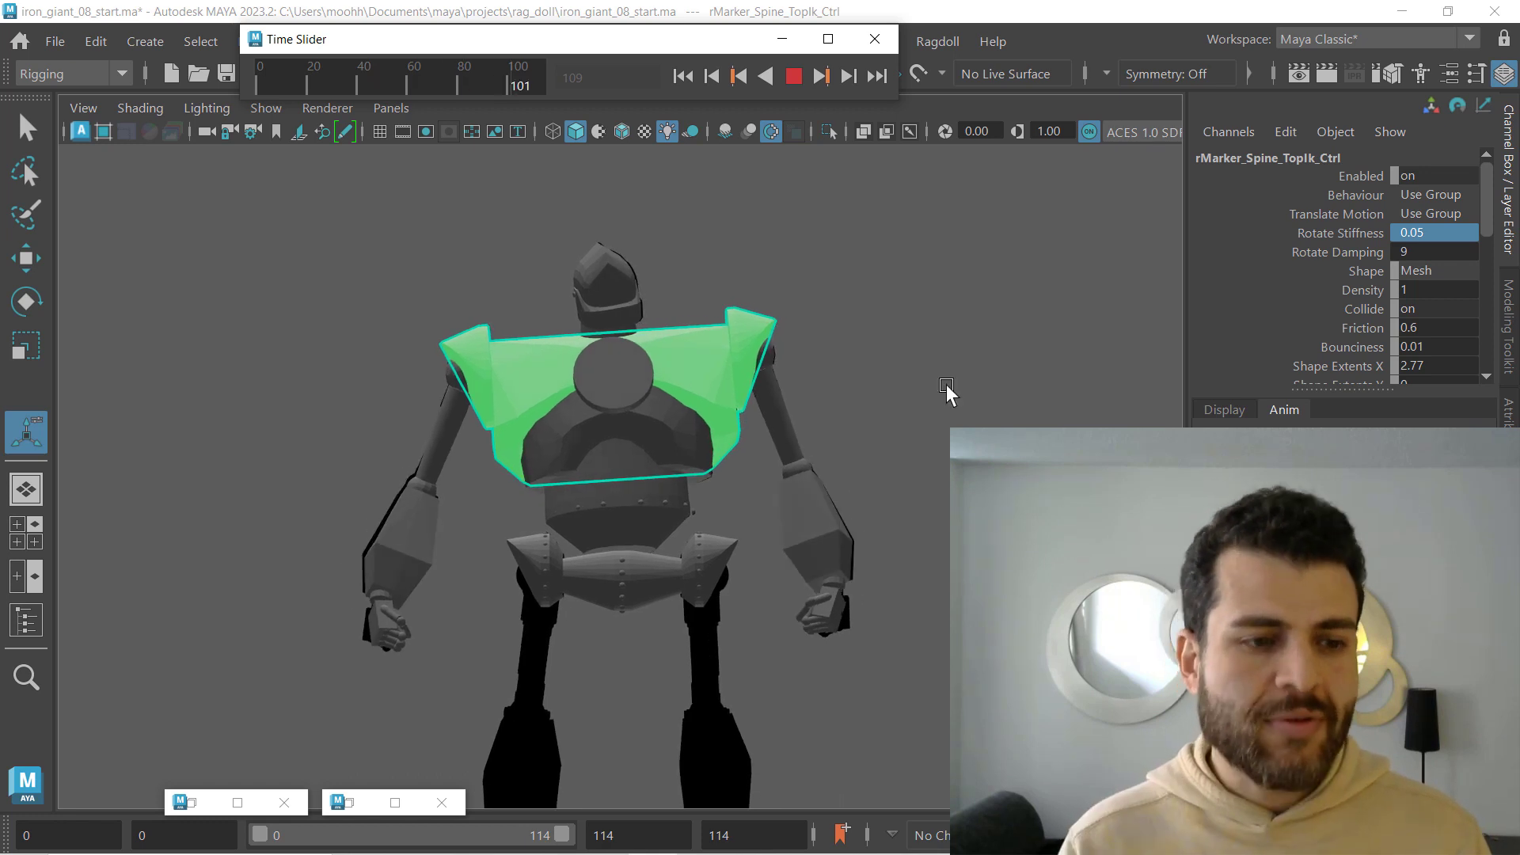
{"action": "left_click", "coordinate": [793, 78]}
- Switch to the maximized perspective view and play the simulation there, stopping at frame 4
{"action": "key", "text": "space"}
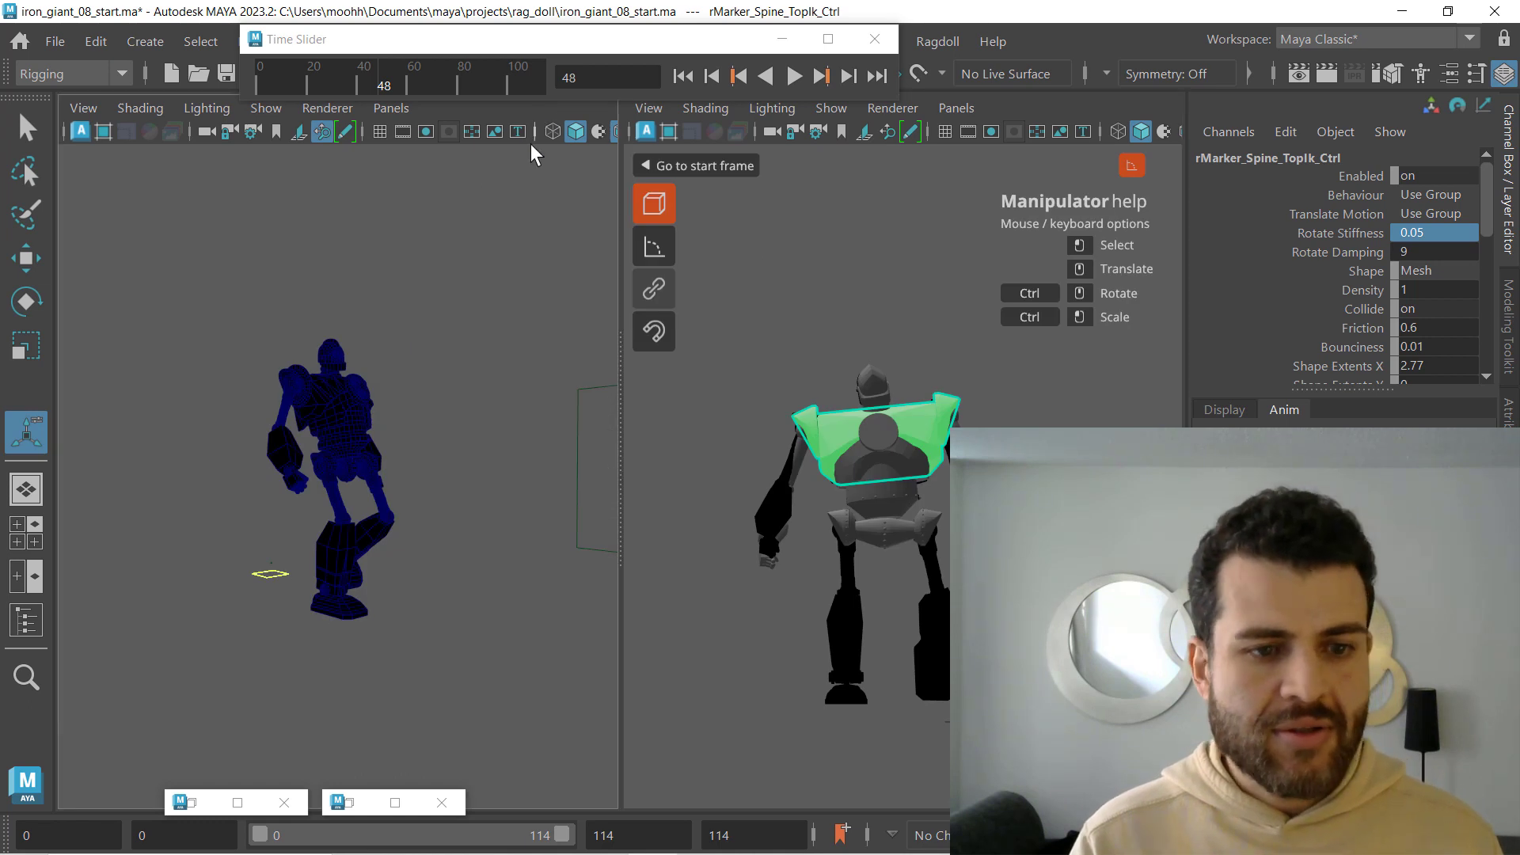
{"action": "left_click", "coordinate": [506, 190]}
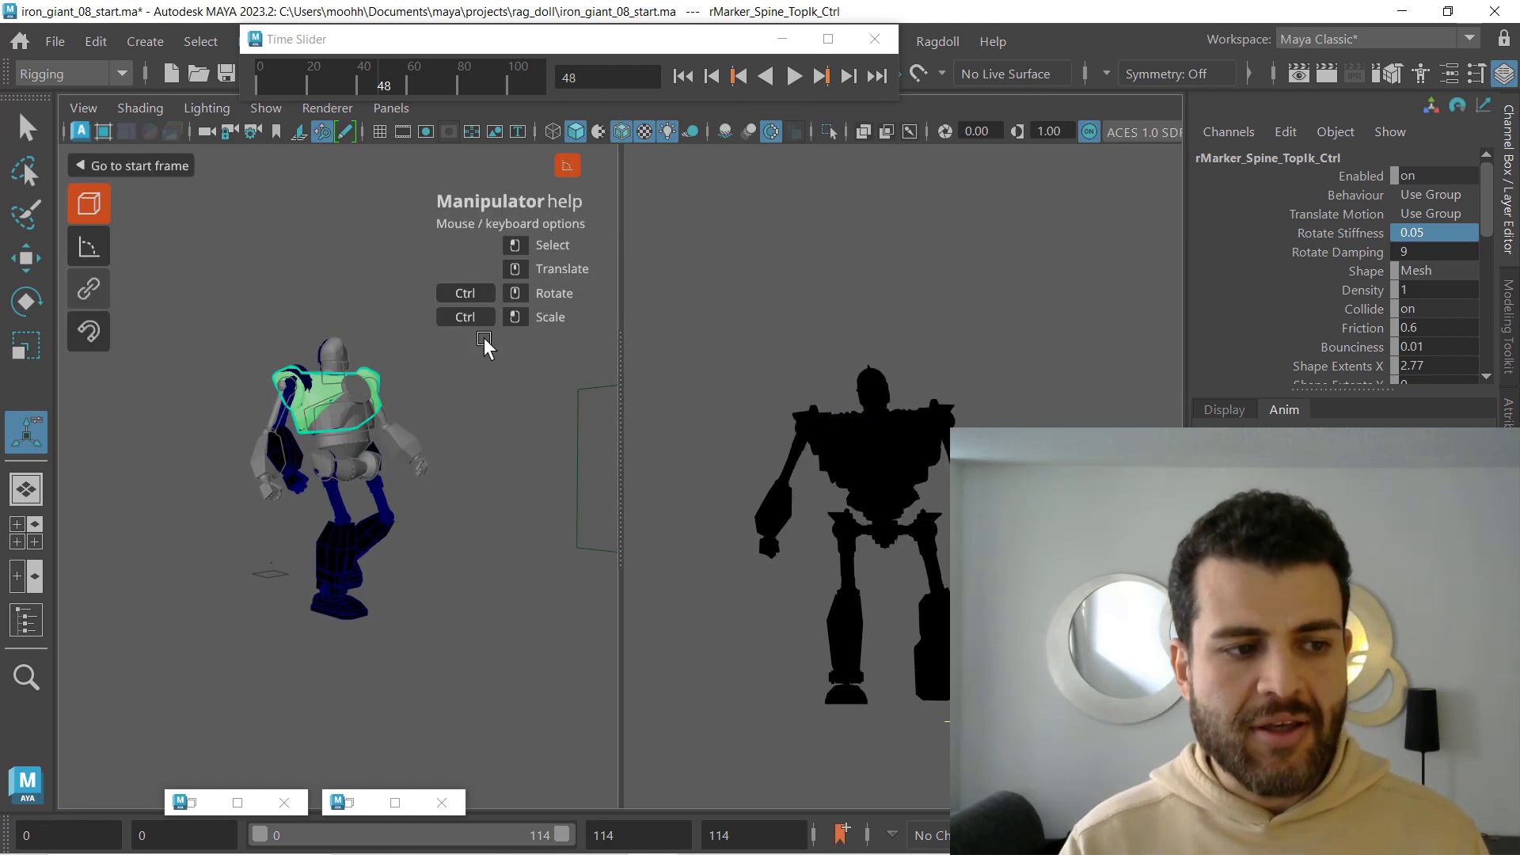
{"action": "key", "text": "space"}
{"action": "left_click", "coordinate": [789, 79]}
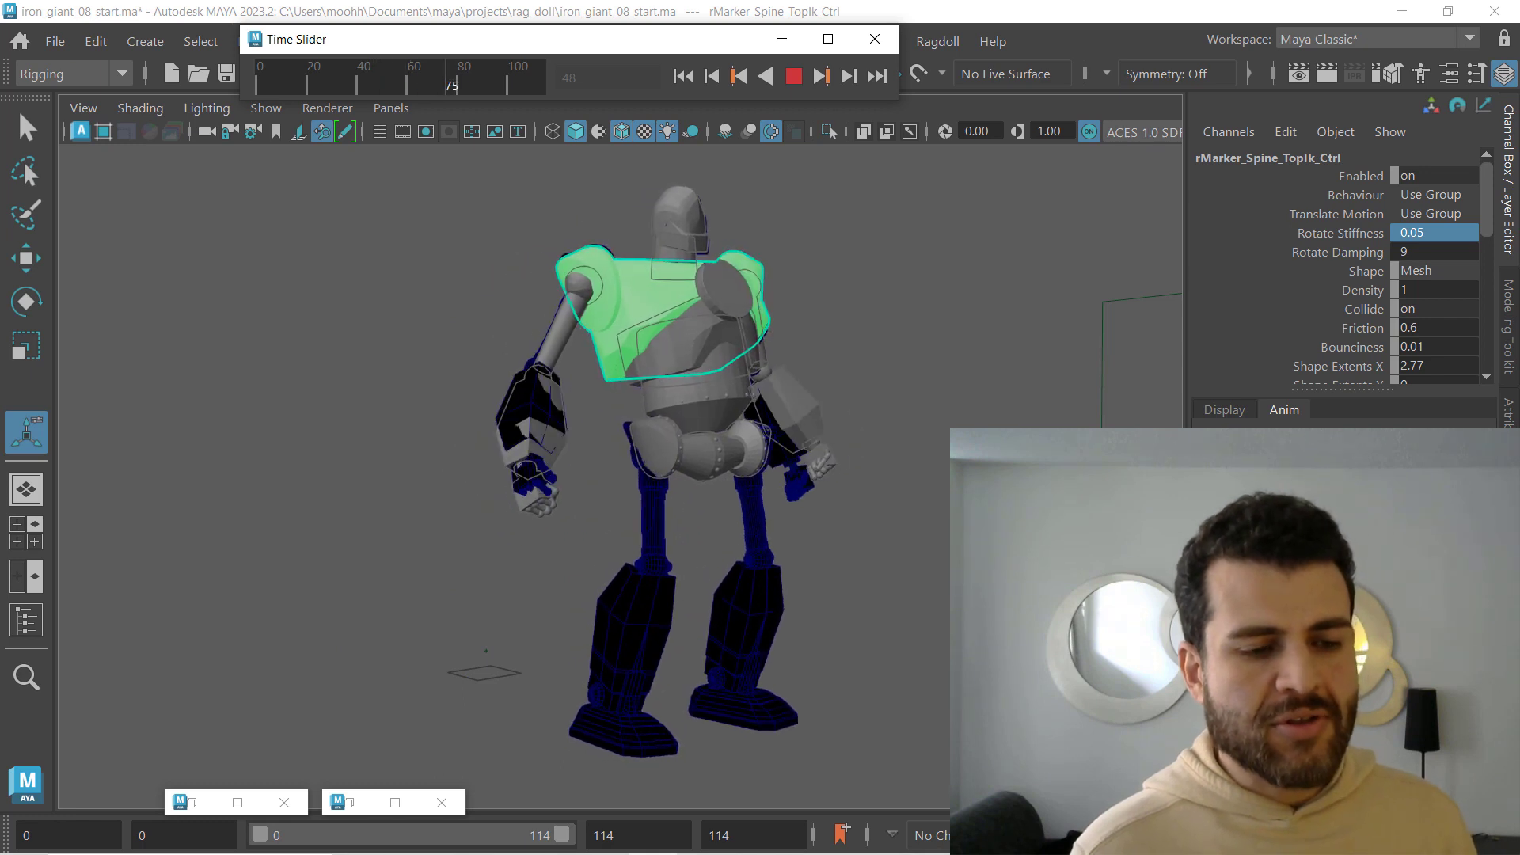
{"action": "left_click", "coordinate": [793, 77]}
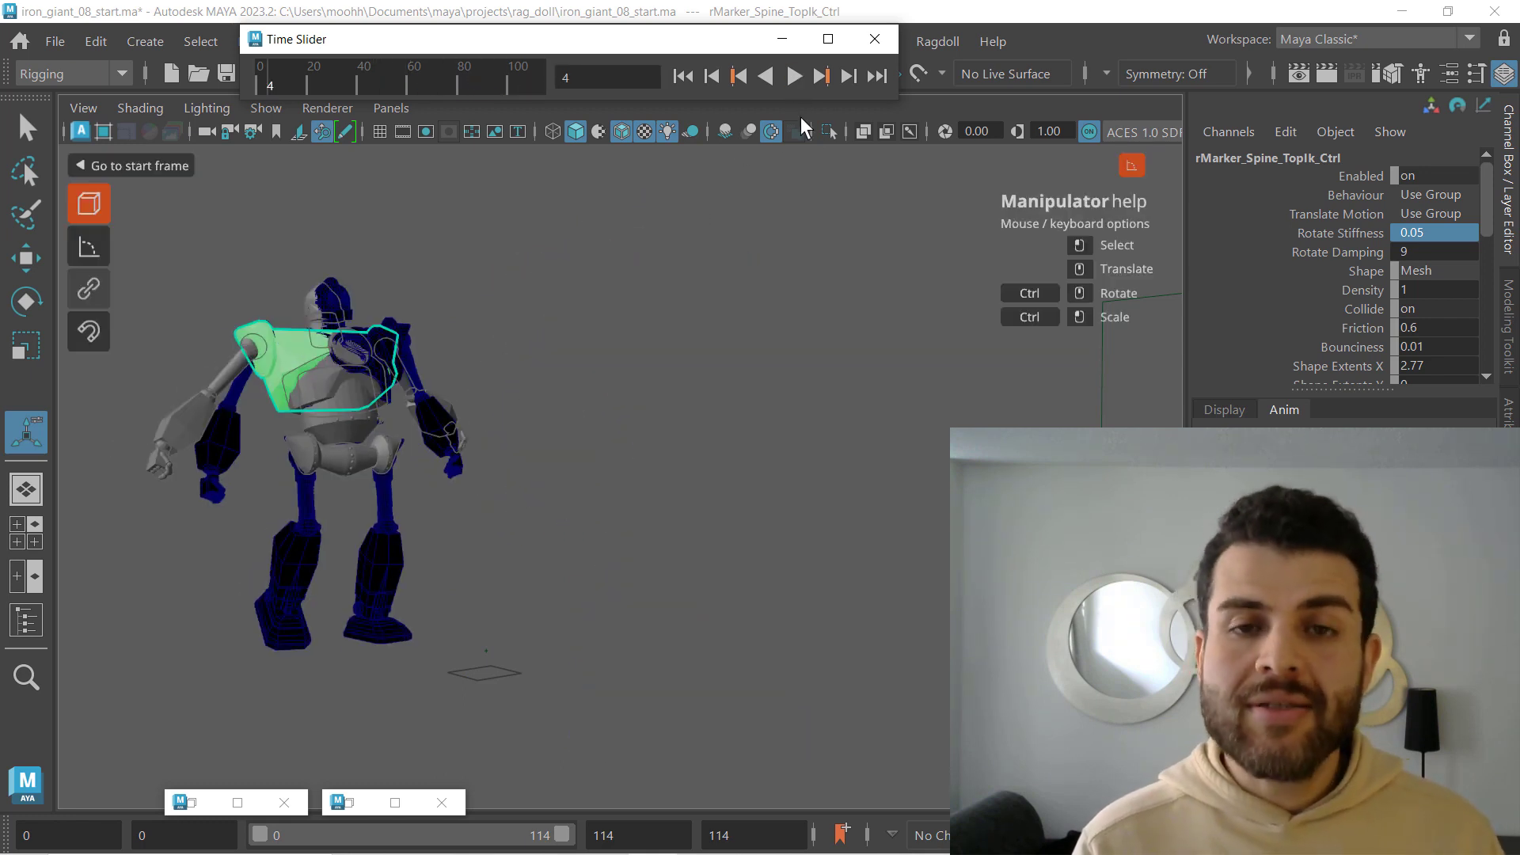